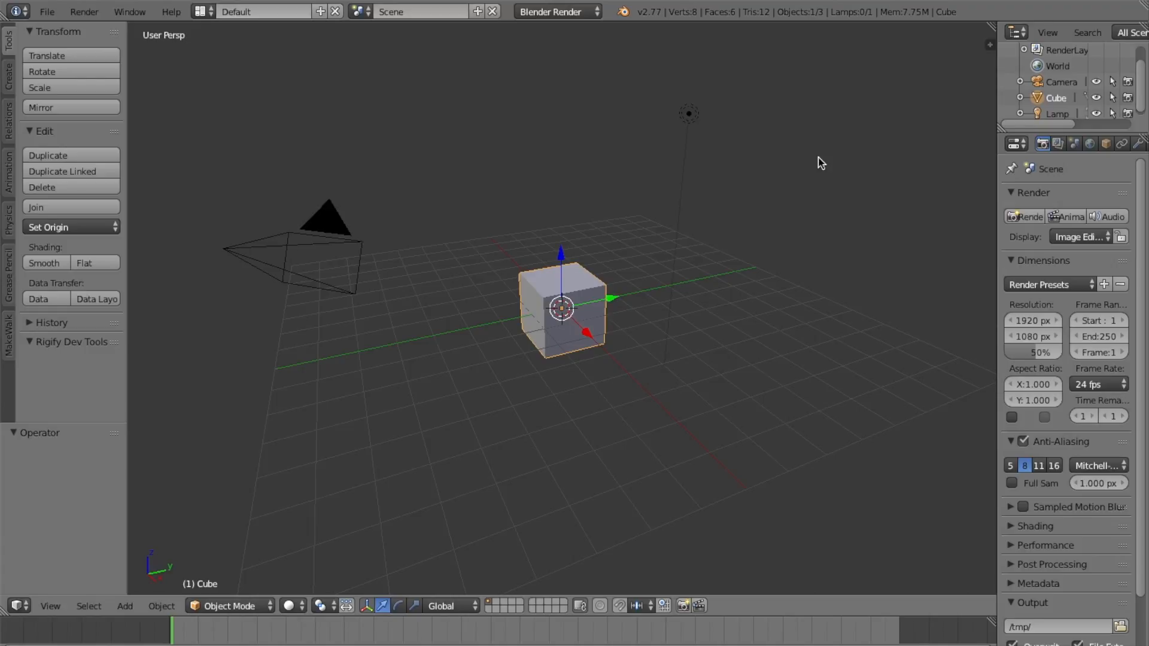
# Step: Raise the cube about 1.6 units along the Z axis
pyautogui.moveTo(630, 197); pyautogui.dragTo(675, 236, button='middle')
pyautogui.scroll(3, 594, 196)
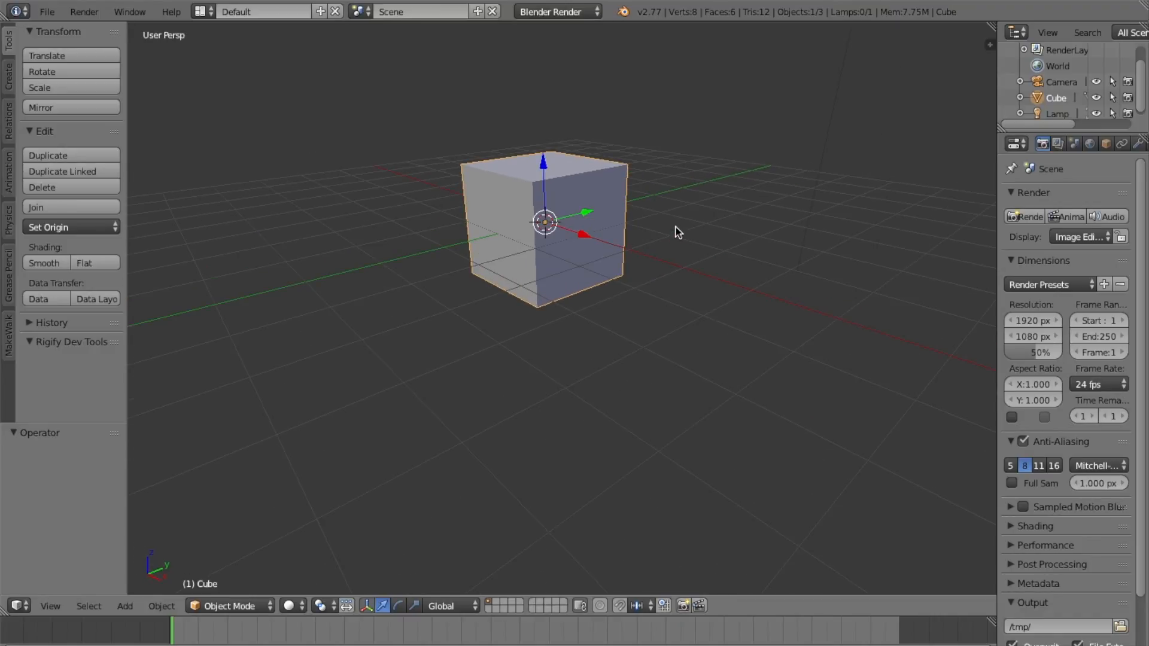
pyautogui.moveTo(551, 163); pyautogui.dragTo(550, 68)
pyautogui.moveTo(697, 208); pyautogui.dragTo(731, 282, button='middle')
pyautogui.scroll(4, 639, 208)
pyautogui.scroll(-6, 658, 218)
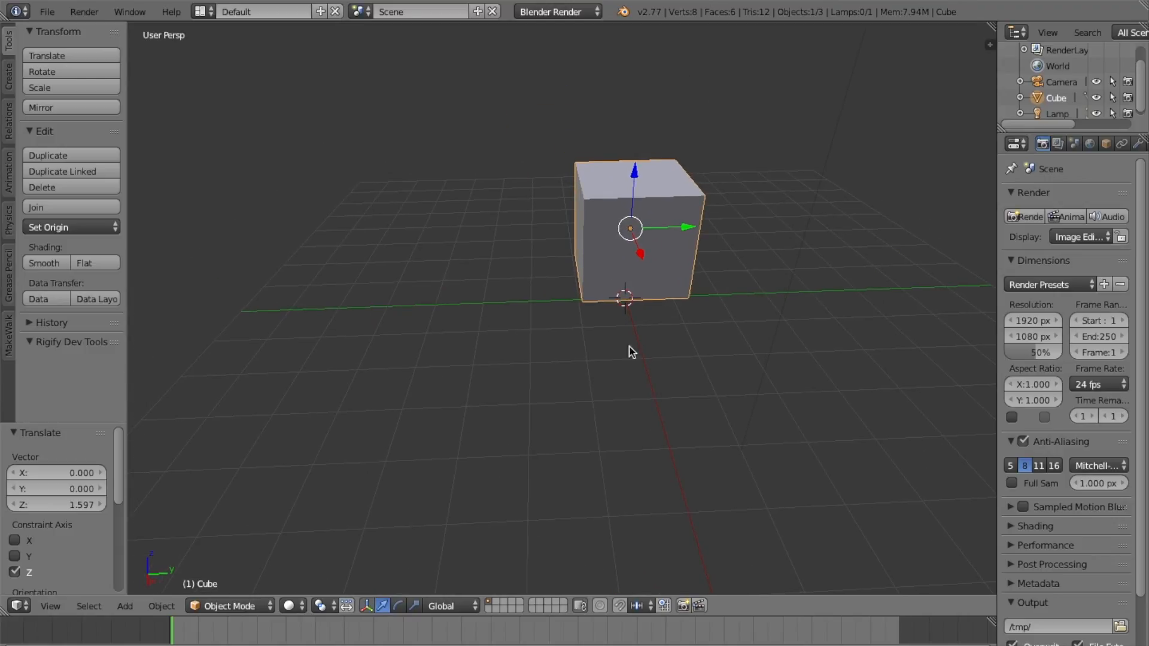
# Step: Put the cube into Edit Mode and select only its top face
pyautogui.click(257, 607)
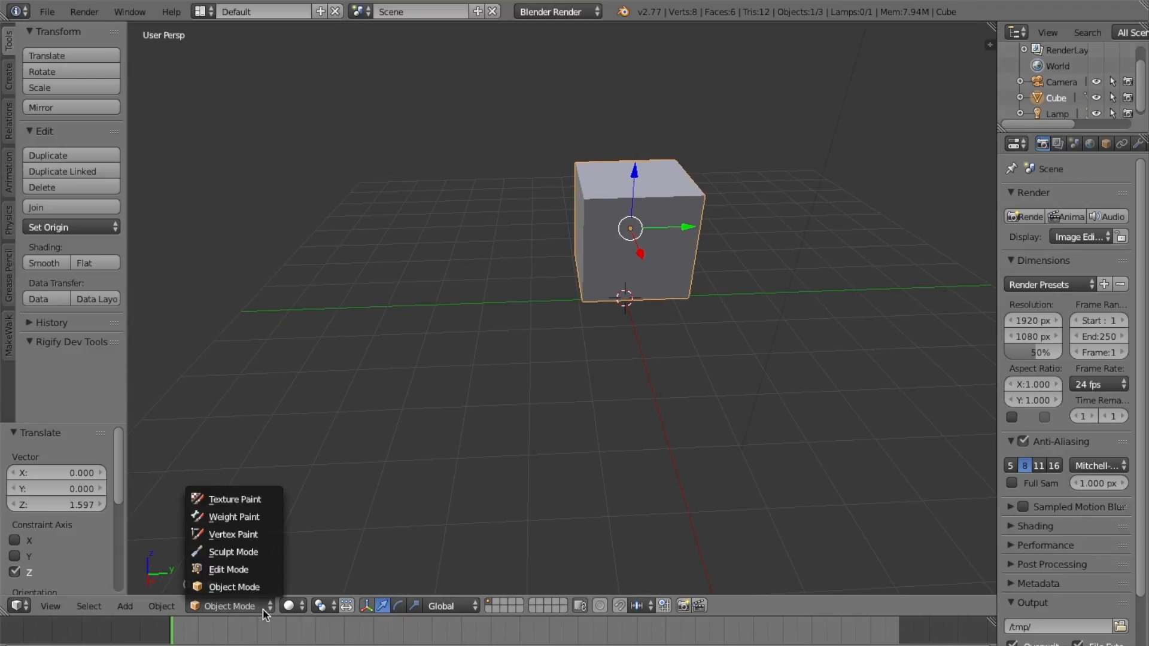
pyautogui.click(506, 432)
pyautogui.press('Tab')
pyautogui.moveTo(694, 369); pyautogui.dragTo(533, 229, button='middle')
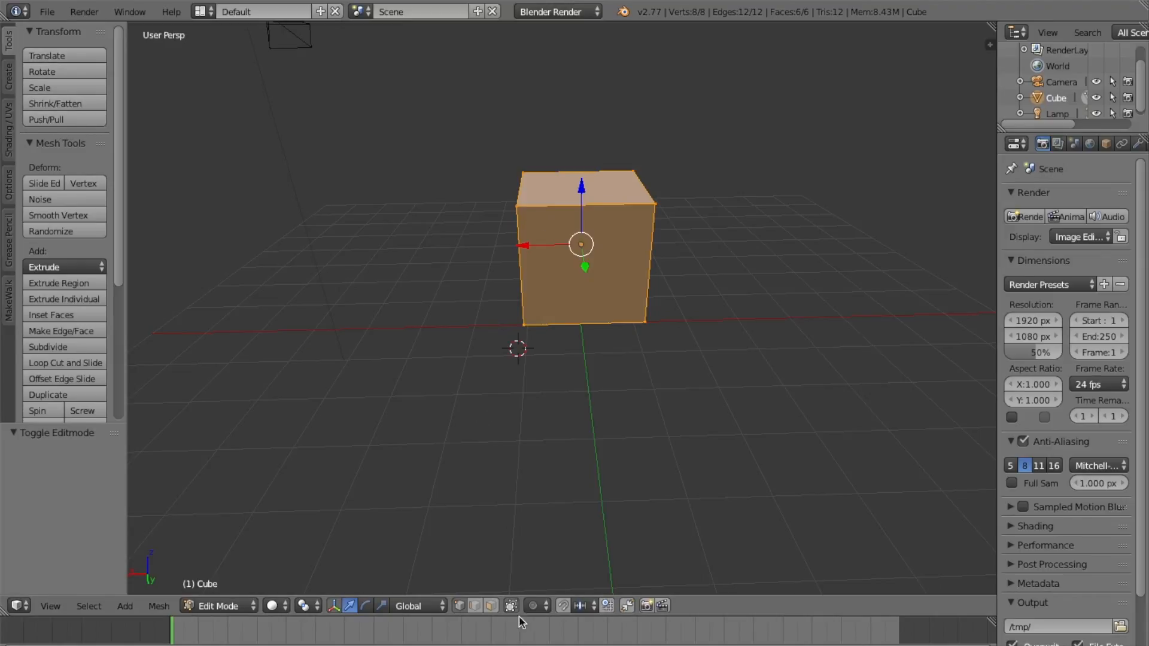
pyautogui.rightClick(582, 188)
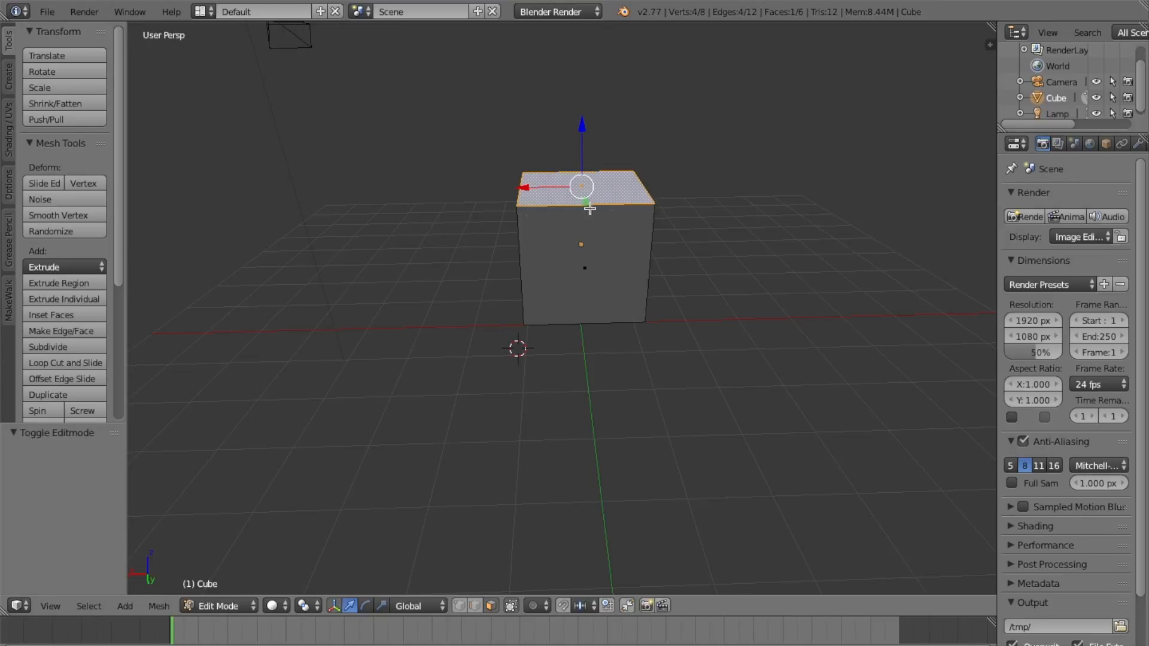
# Step: Try the basic Translate, Rotate and Scale transforms on the cube's top face, cancelling each one
pyautogui.click(77, 55)
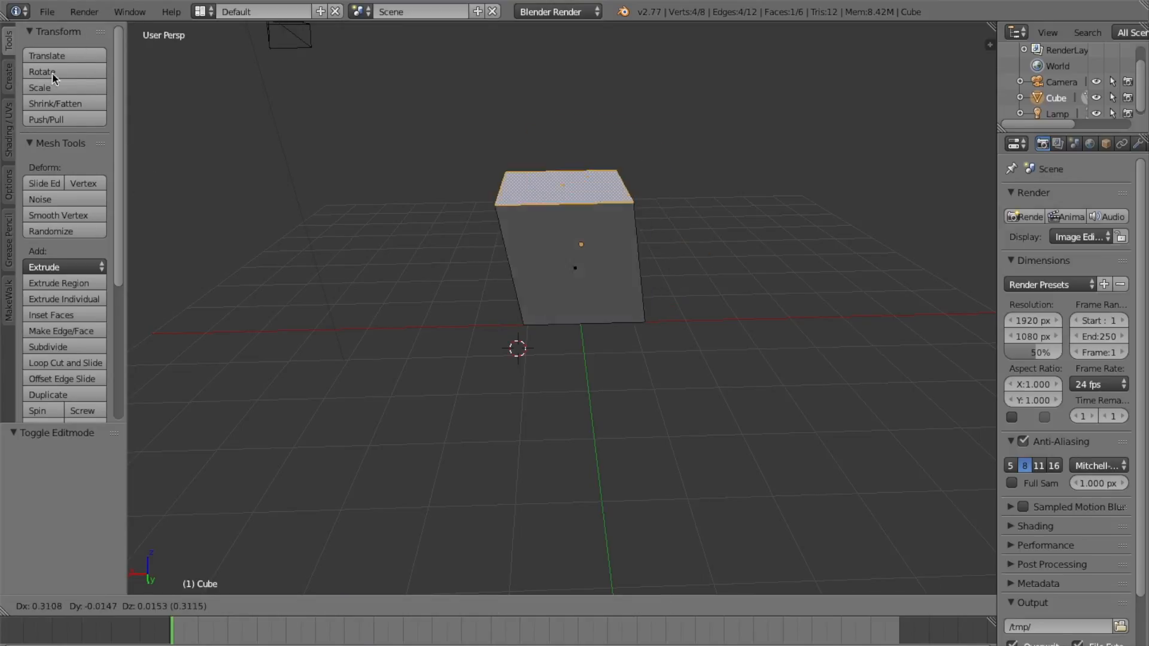
pyautogui.click(74, 58)
pyautogui.click(72, 66)
pyautogui.press('Escape')
pyautogui.click(64, 93)
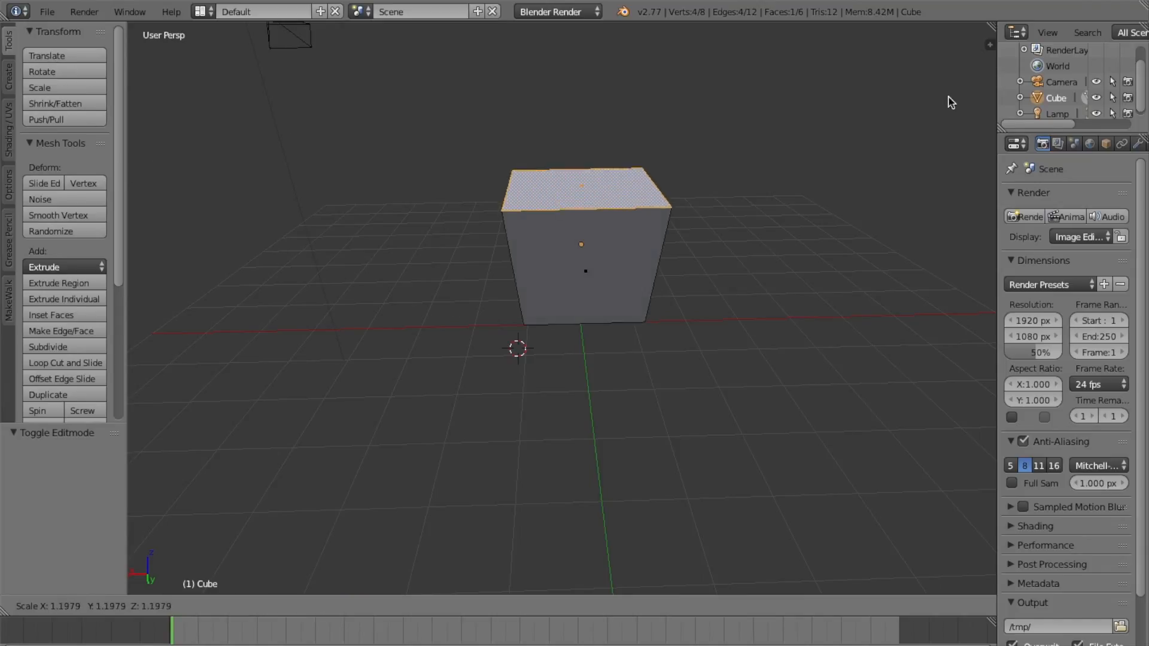
pyautogui.press('Escape')
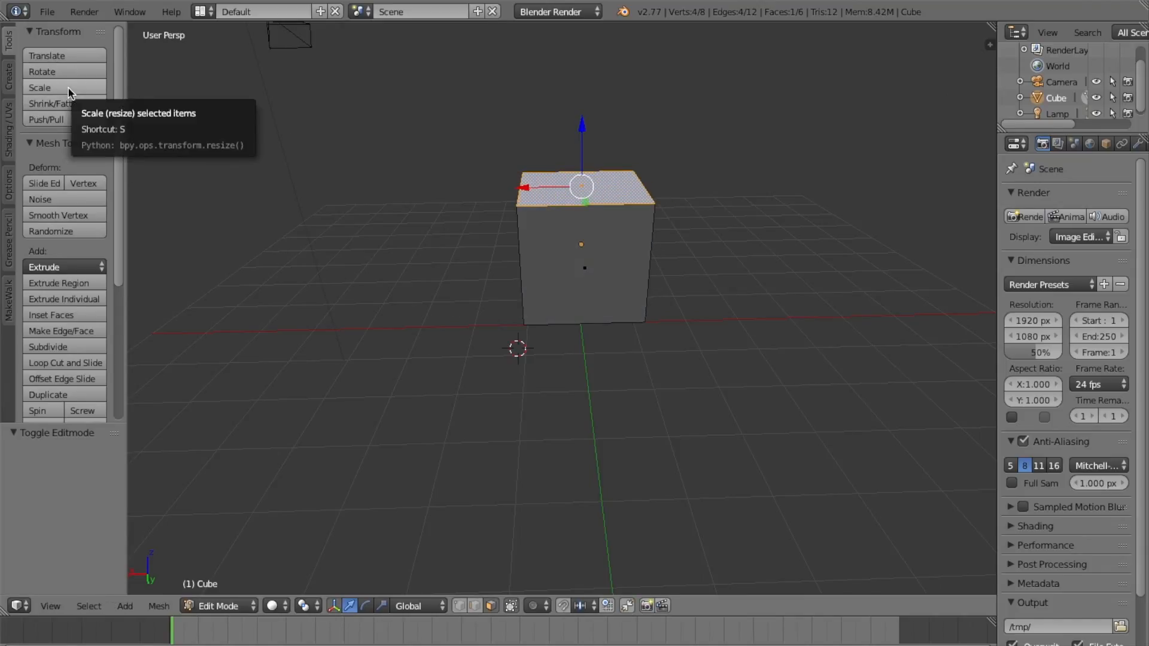
# Step: Try Shrink/Fatten and Push/Pull on the cube's top face, cancelling both
pyautogui.click(76, 108)
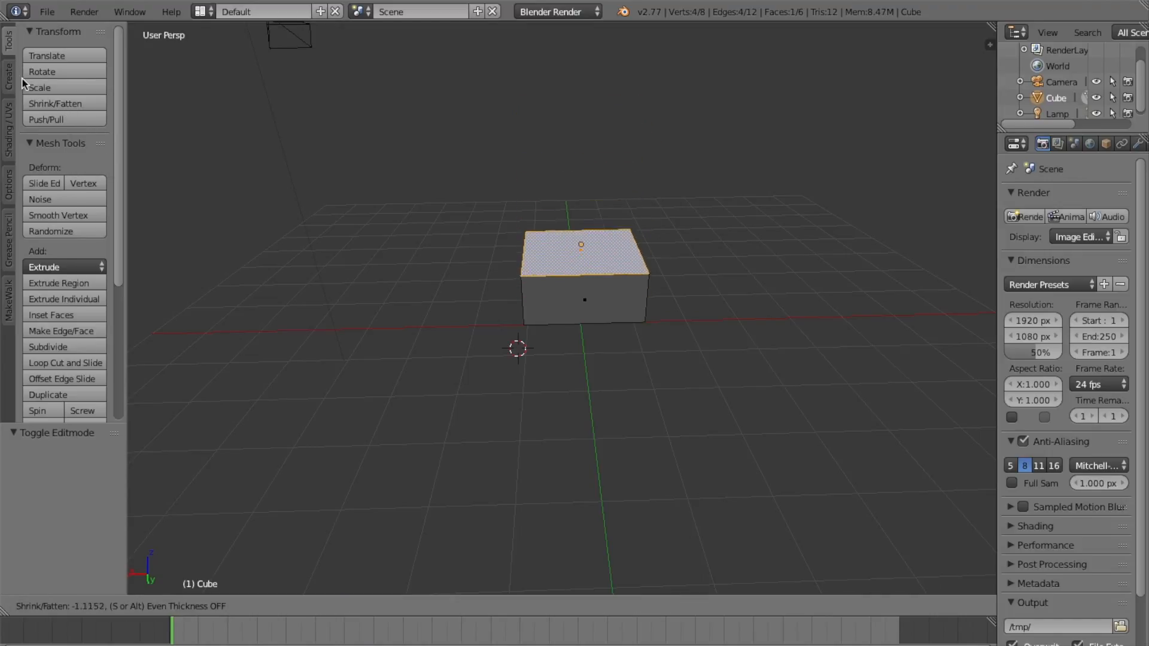
pyautogui.click(74, 109)
pyautogui.click(75, 119)
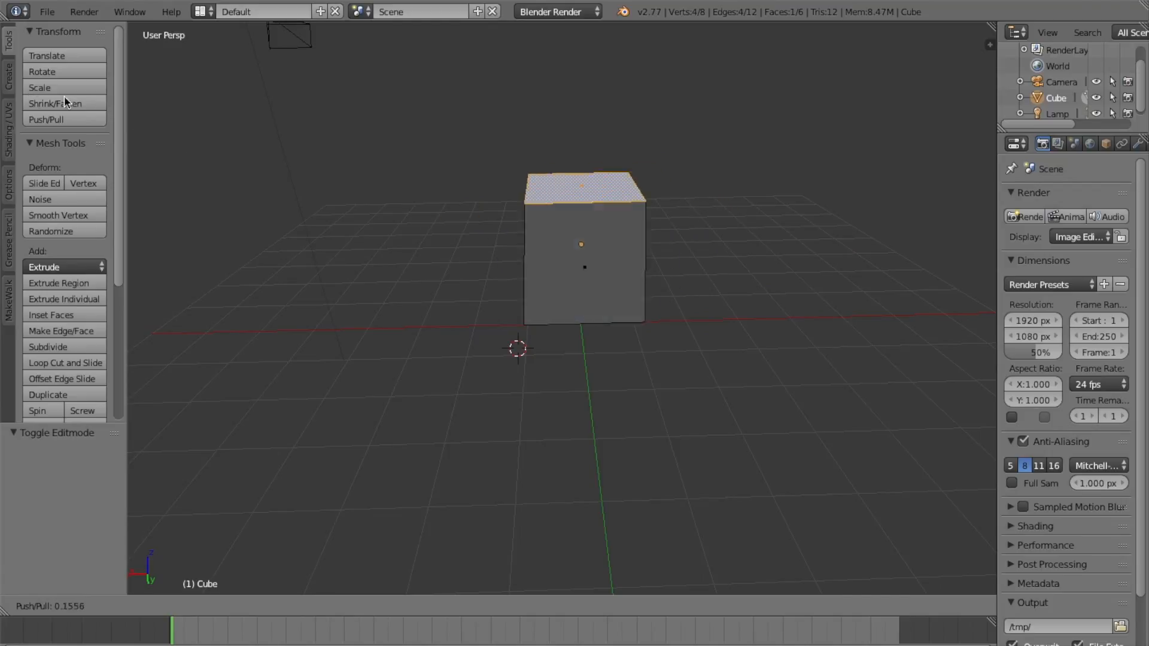
pyautogui.rightClick(84, 99)
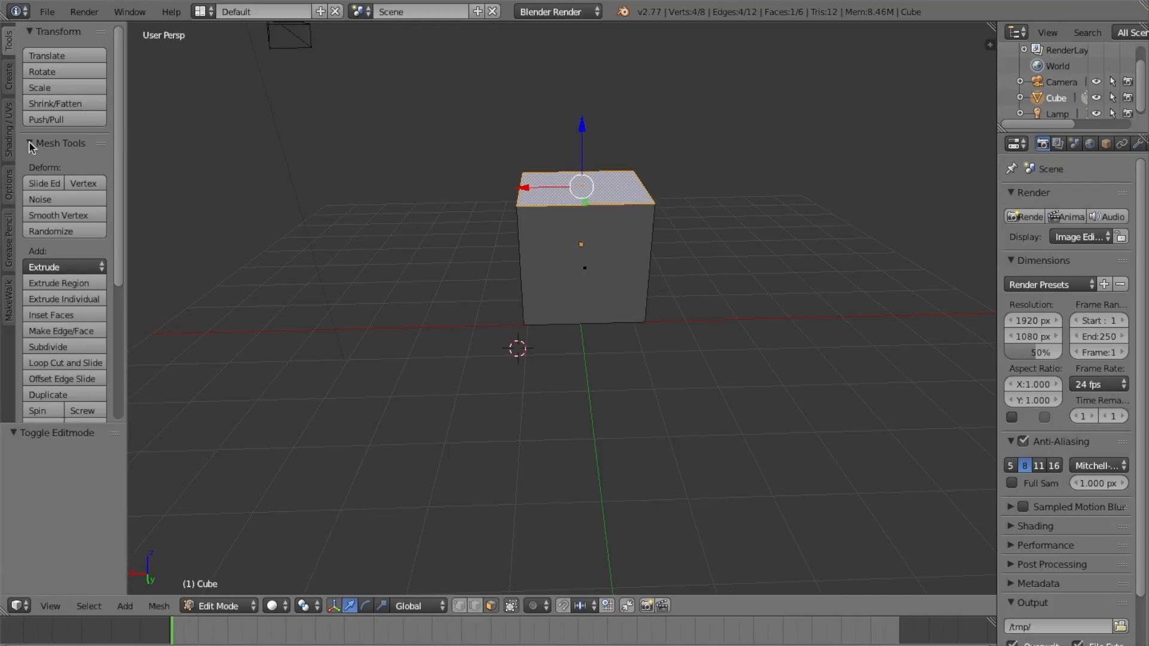
# Step: Add an adjacent side face to the selection and try Shrink/Fatten on both faces
pyautogui.moveTo(121, 174); pyautogui.dragTo(117, 203)
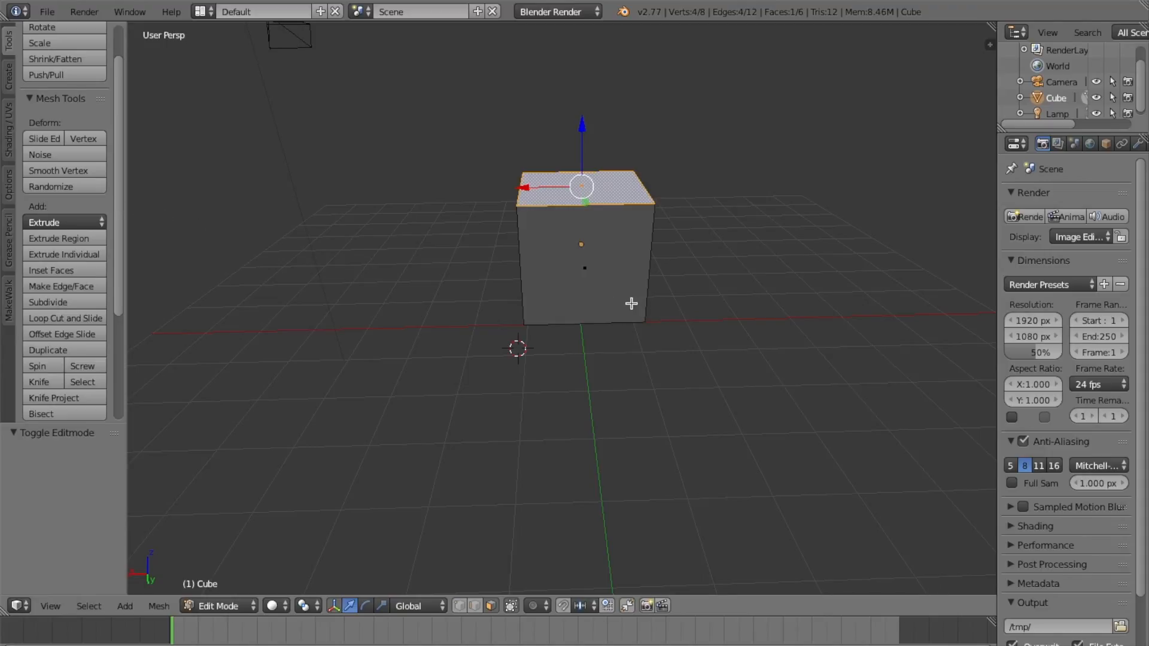
pyautogui.keyDown('shift'); pyautogui.rightClick(593, 276); pyautogui.keyUp('shift')
pyautogui.click(53, 59)
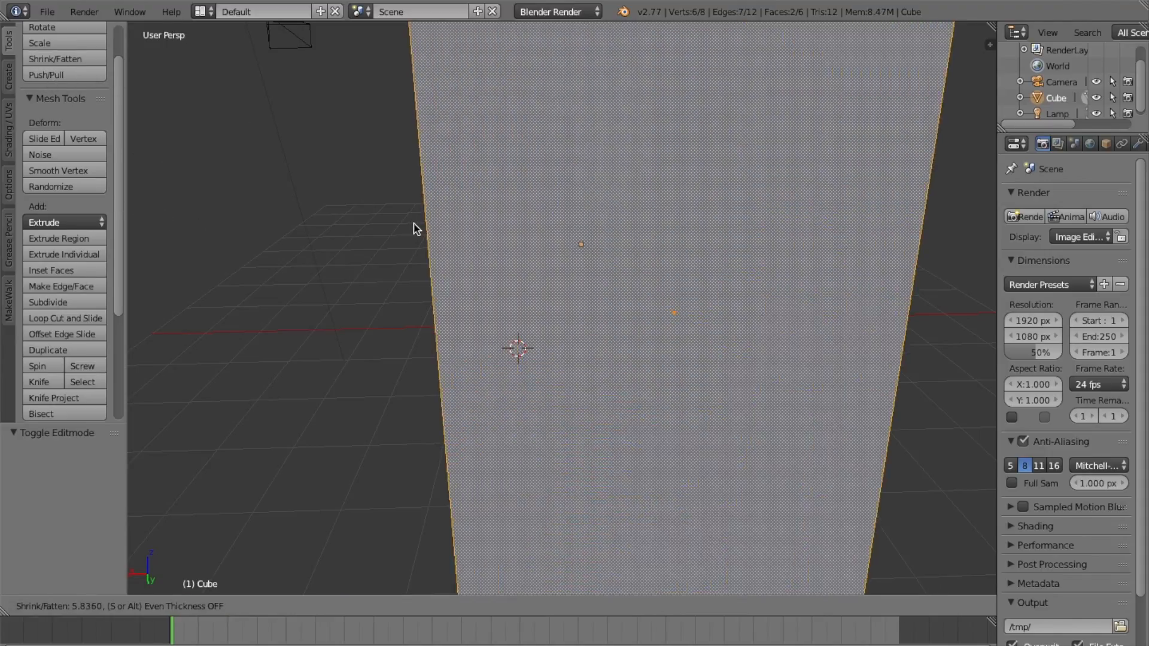
pyautogui.rightClick(291, 195)
pyautogui.moveTo(291, 194); pyautogui.dragTo(358, 217, button='middle')
pyautogui.click(79, 65)
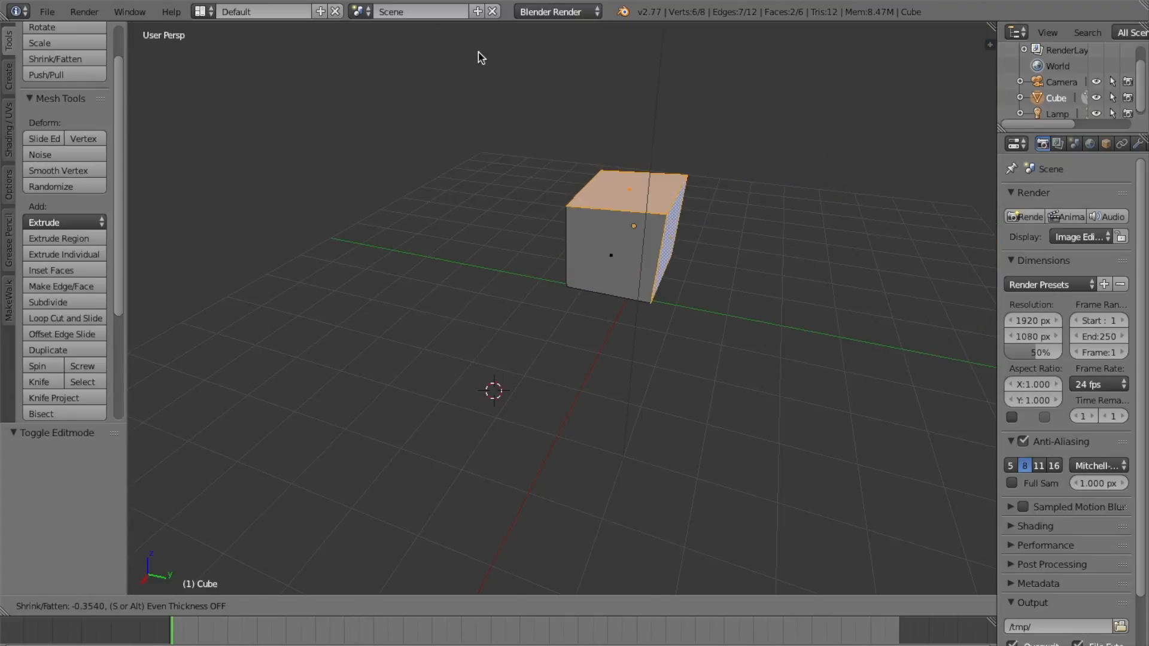
pyautogui.click(477, 52)
pyautogui.scroll(-5, 233, 102)
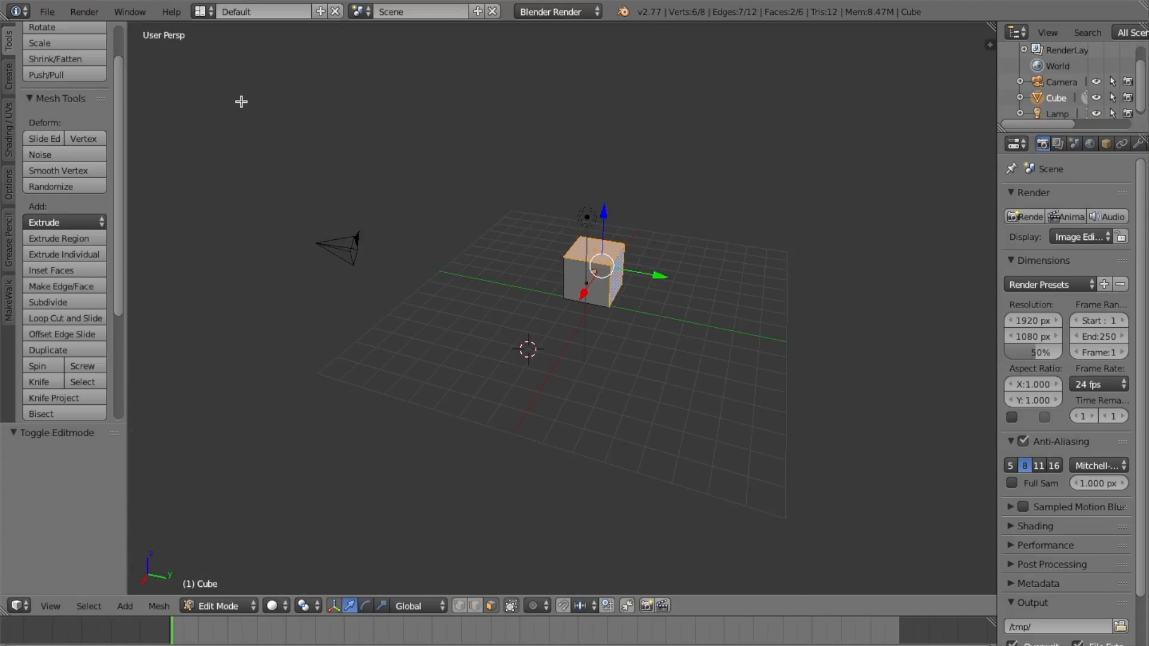
# Step: Push/Pull the two selected faces by about -4.957, and undo the change
pyautogui.click(90, 76)
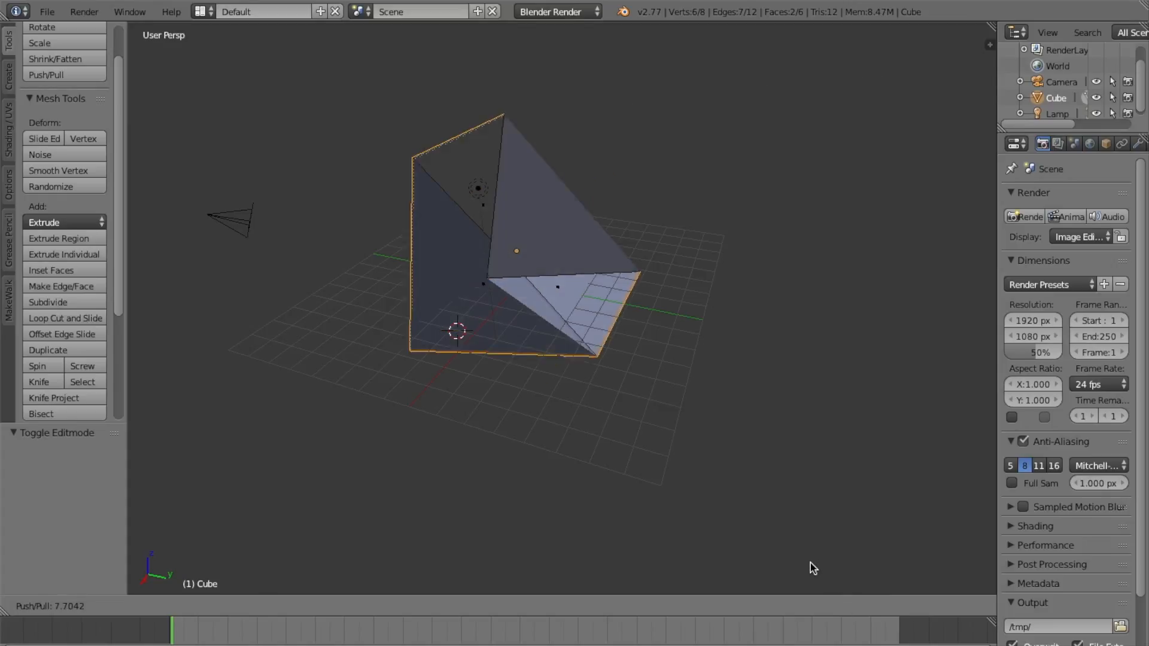
pyautogui.click(795, 120)
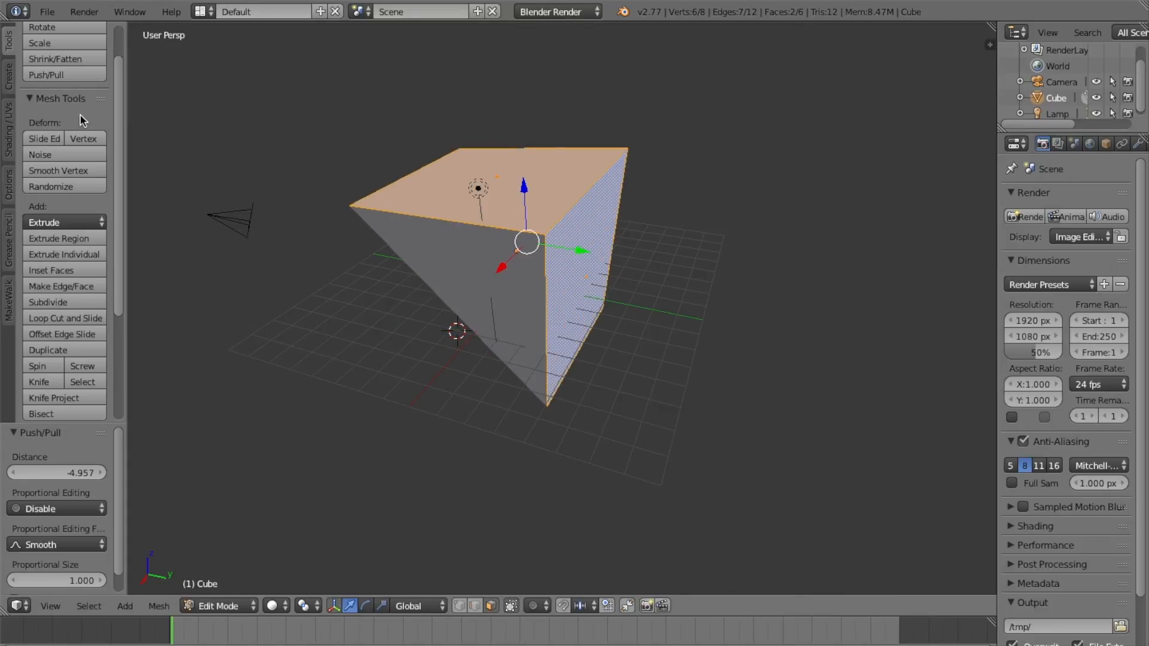
pyautogui.hotkey('ctrl', 'z')
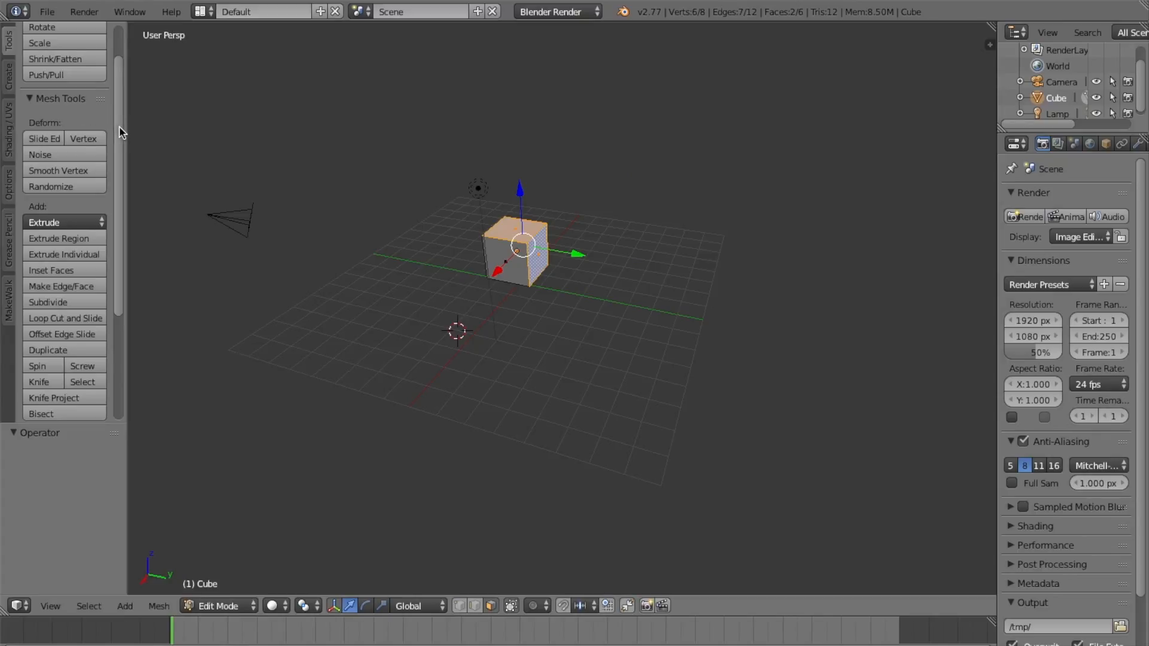
# Step: Reselect the cube's top face and add the adjoining side face to the selection
pyautogui.scroll(-1, 121, 133)
pyautogui.moveTo(277, 169); pyautogui.dragTo(316, 279, button='middle')
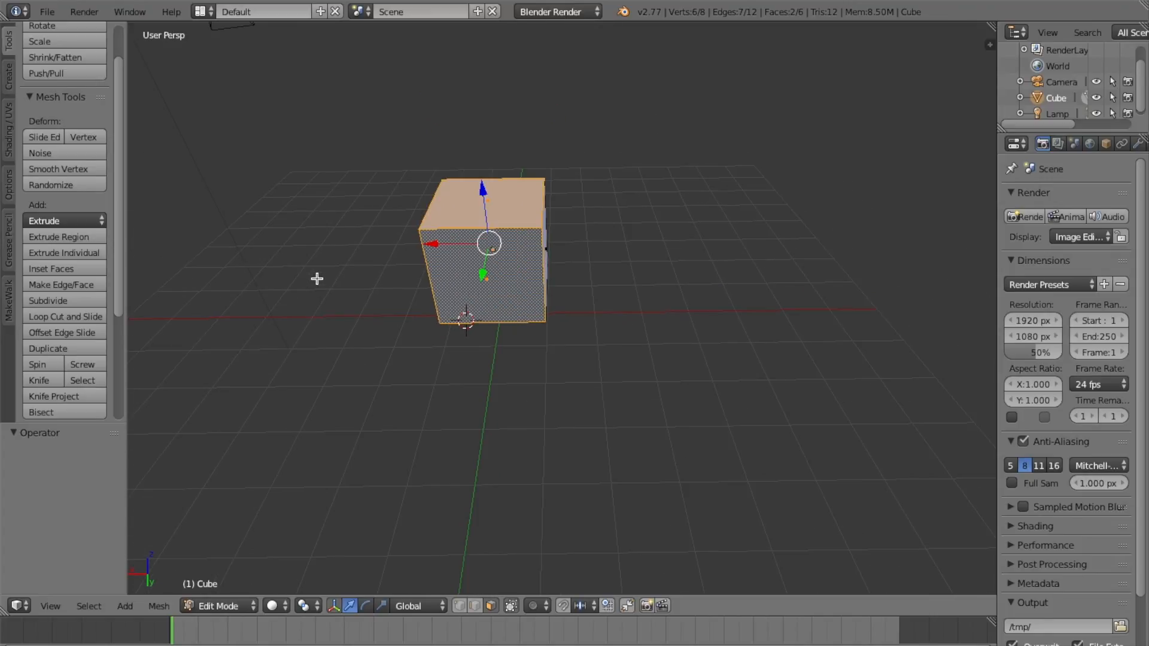
pyautogui.rightClick(501, 204)
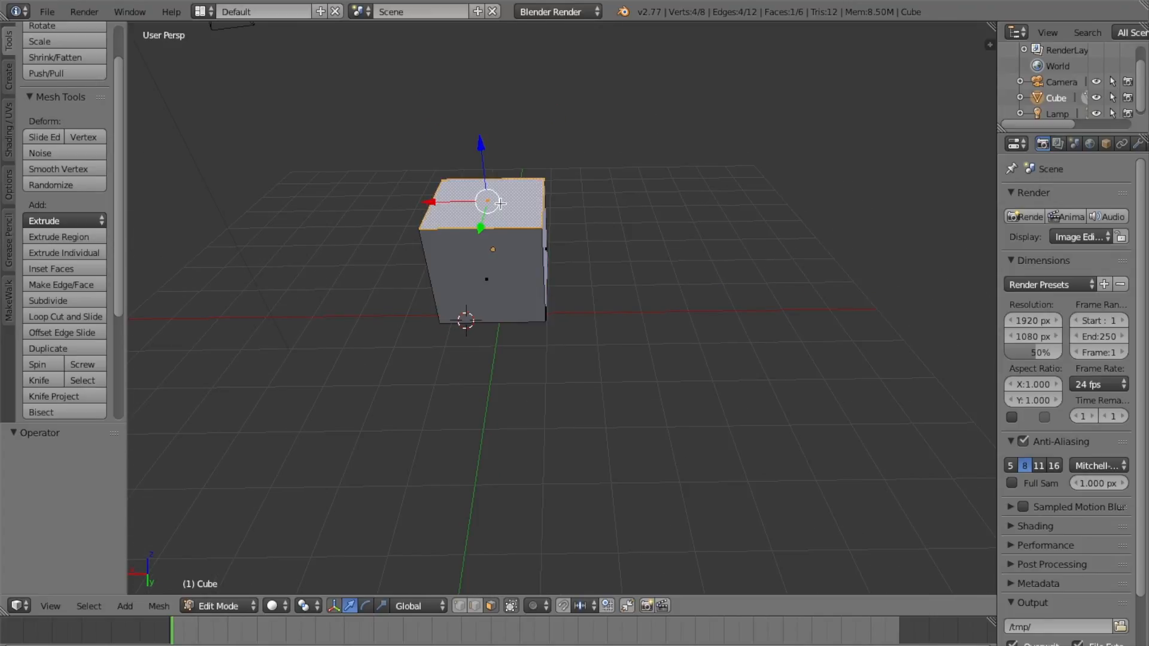
pyautogui.click(88, 221)
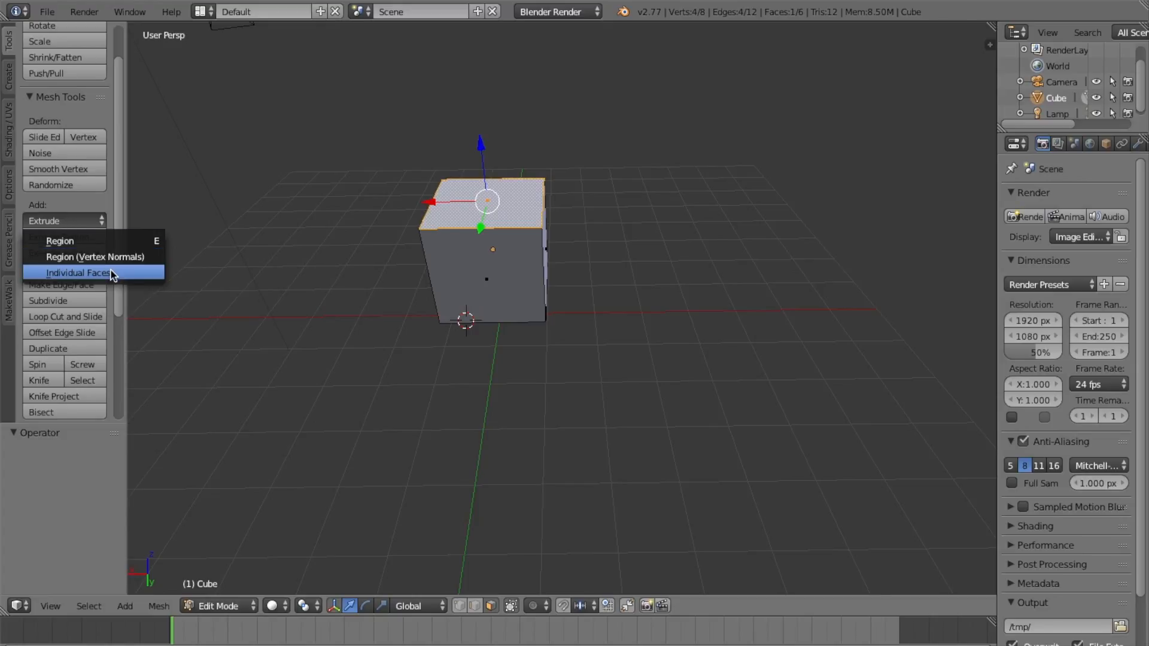
pyautogui.moveTo(618, 261); pyautogui.dragTo(589, 258, button='middle')
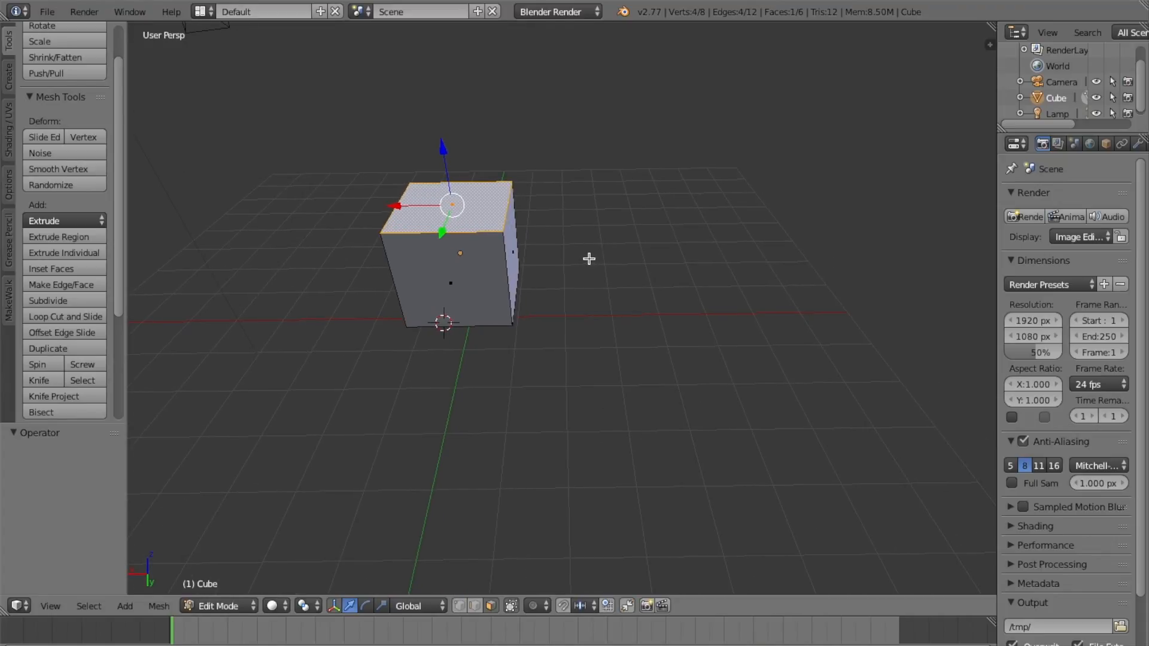
pyautogui.keyDown('shift'); pyautogui.rightClick(512, 252); pyautogui.keyUp('shift')
# Step: Extrude both faces as one region about 2.08 units along Z, inspect the shape, and undo the extrusion
pyautogui.click(94, 221)
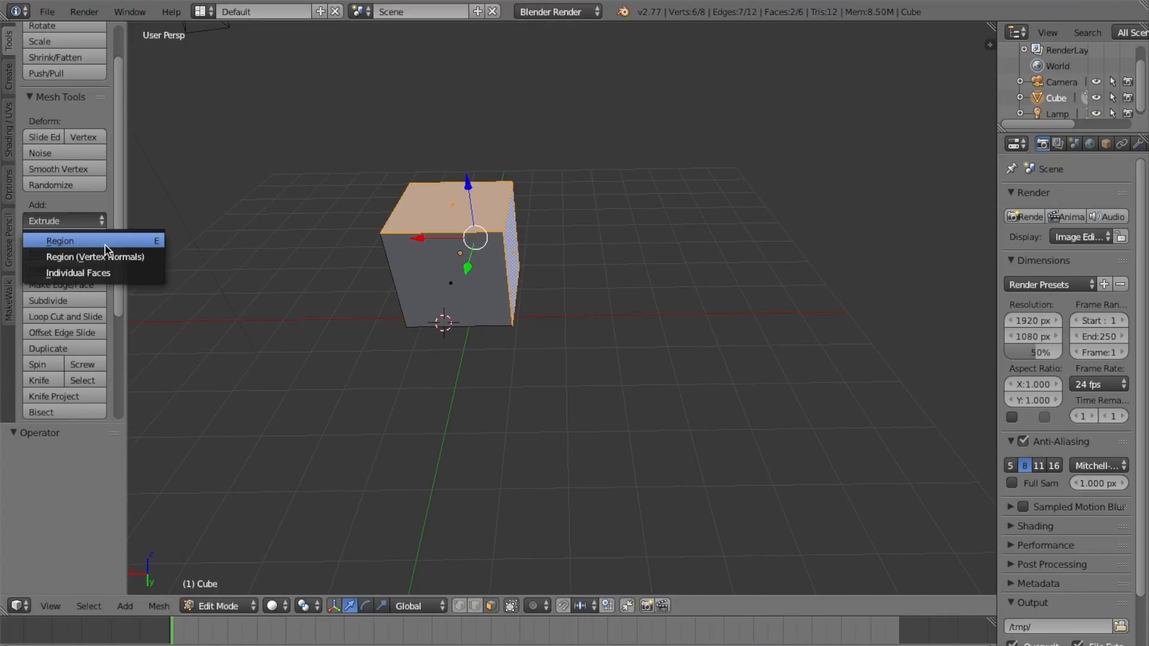
pyautogui.click(105, 242)
pyautogui.click(219, 210)
pyautogui.moveTo(557, 303); pyautogui.dragTo(455, 315, button='middle')
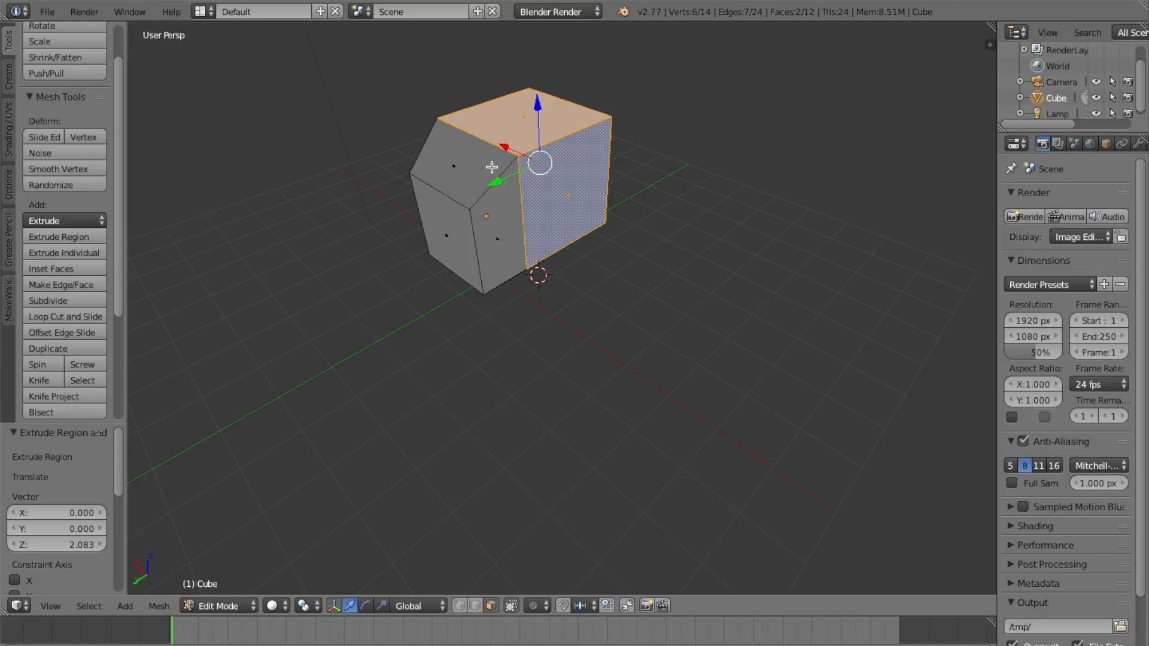
pyautogui.moveTo(542, 136); pyautogui.dragTo(578, 142, button='middle')
pyautogui.moveTo(577, 254); pyautogui.dragTo(733, 239, button='middle')
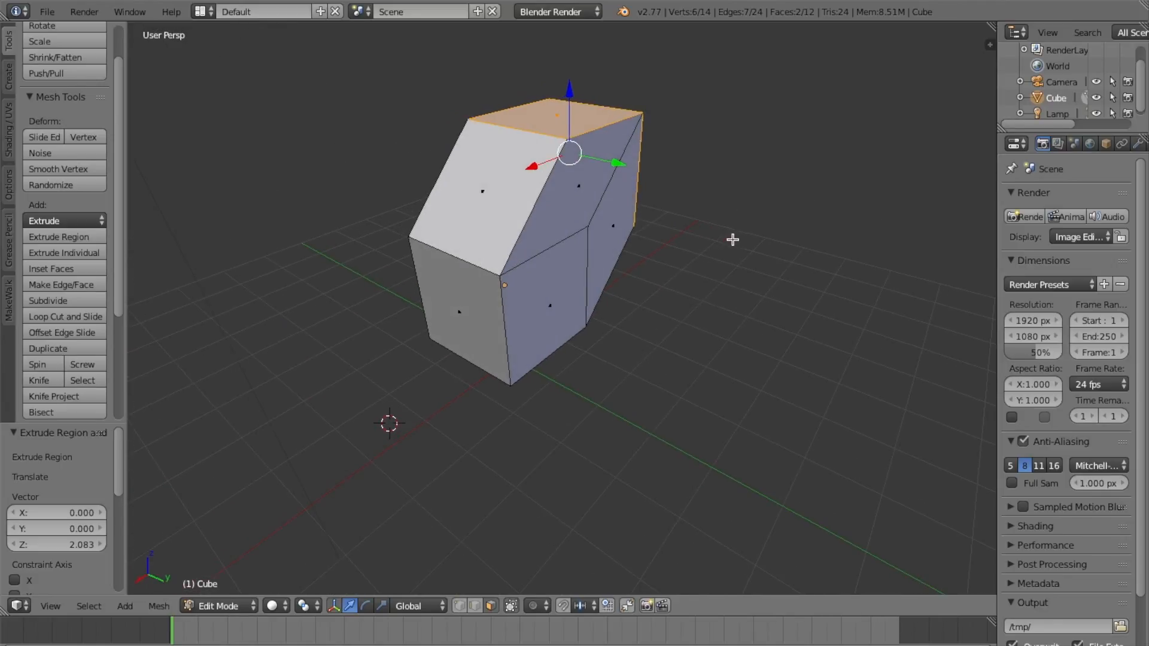
pyautogui.moveTo(380, 197)
pyautogui.mouseDown(button='middle')
pyautogui.moveTo(683, 180)
pyautogui.moveTo(464, 208)
pyautogui.moveTo(389, 195)
pyautogui.mouseUp(button='middle')
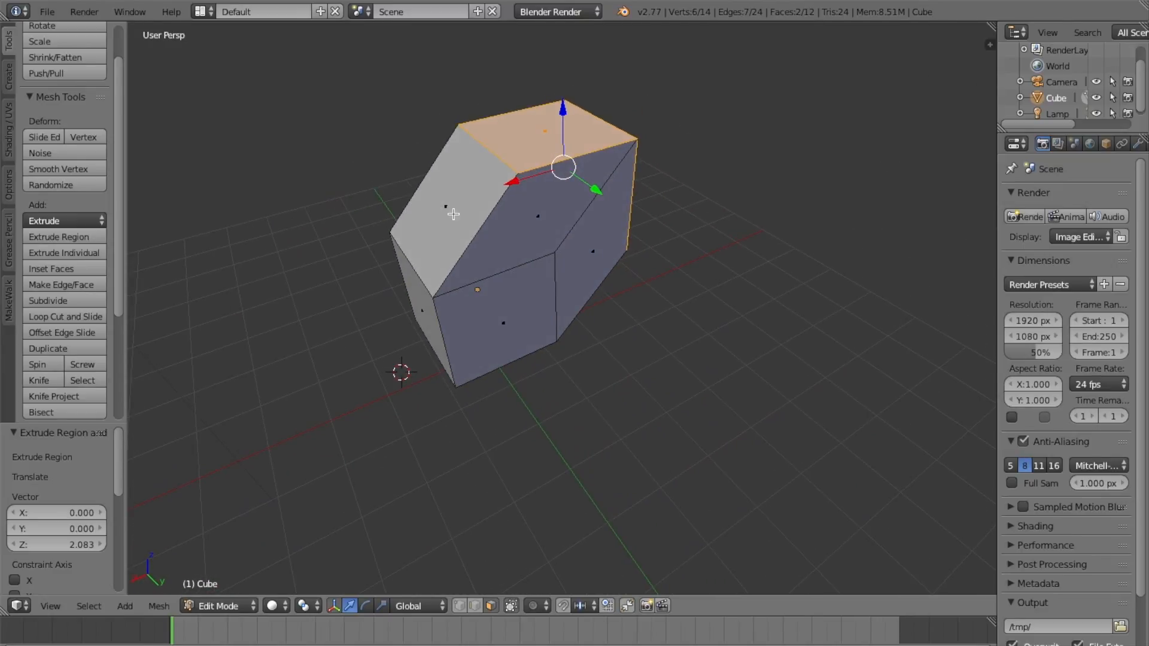
pyautogui.hotkey('ctrl', 'z')
# Step: Extrude the two faces individually with an offset of about -2.363, inspect the shape, and undo the extrusion
pyautogui.moveTo(482, 219); pyautogui.dragTo(463, 222, button='middle')
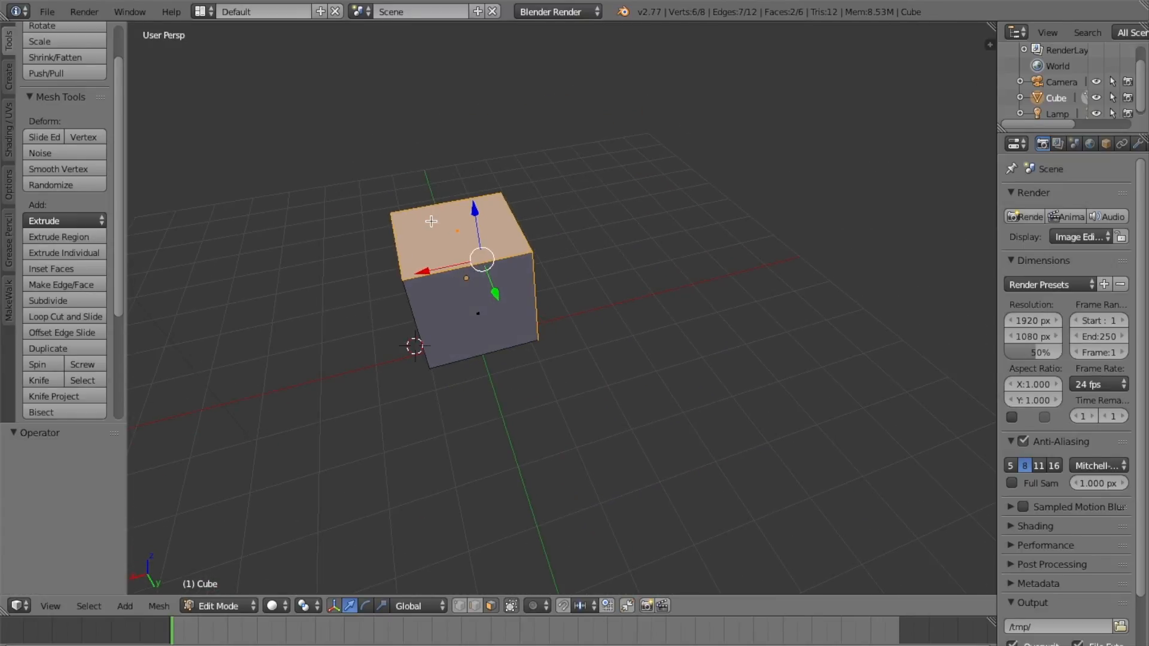
pyautogui.click(96, 253)
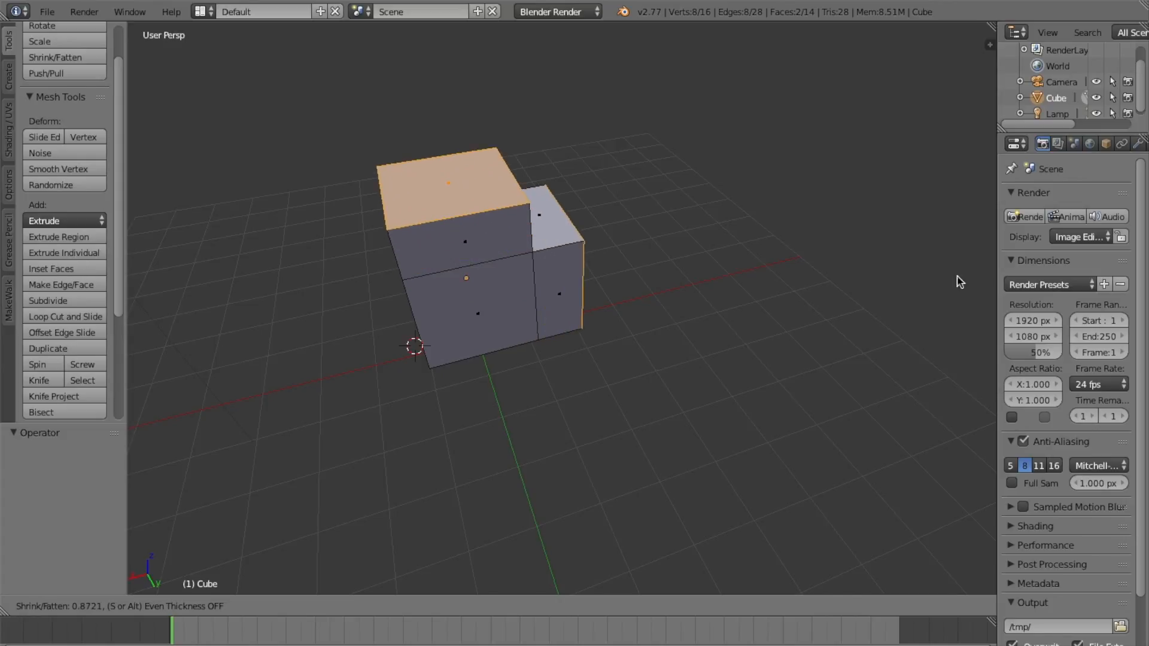
pyautogui.click(770, 311)
pyautogui.moveTo(770, 317); pyautogui.dragTo(472, 123, button='middle')
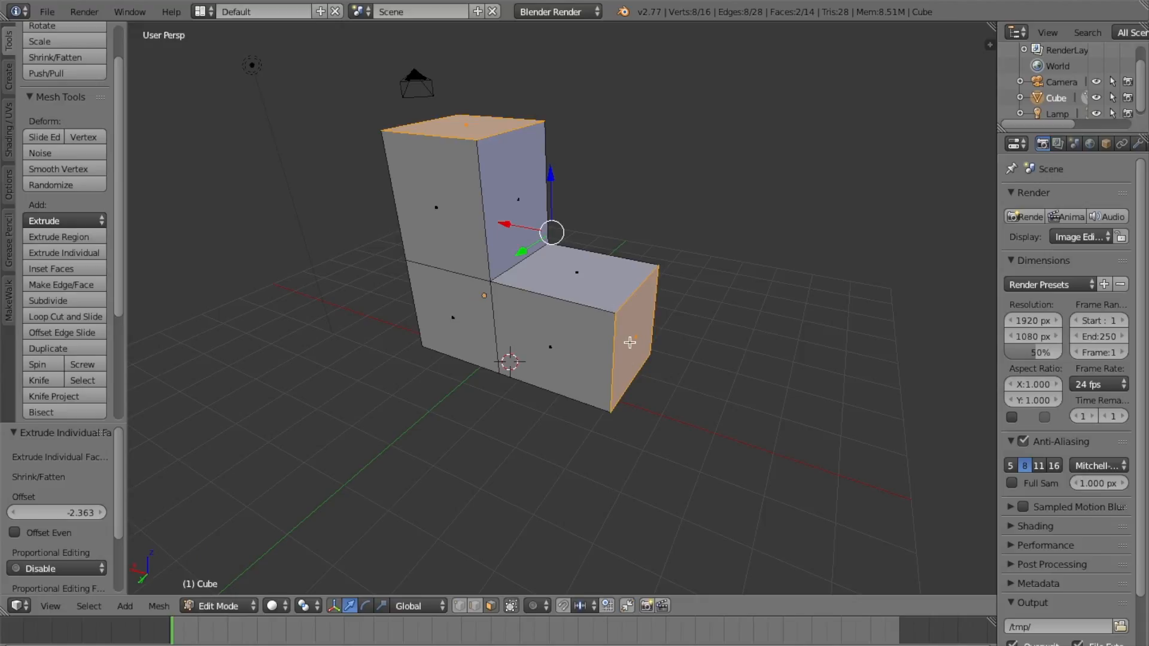
pyautogui.moveTo(629, 342); pyautogui.dragTo(586, 260, button='middle')
pyautogui.moveTo(634, 309); pyautogui.dragTo(680, 291, button='middle')
pyautogui.moveTo(651, 196); pyautogui.dragTo(639, 220, button='middle')
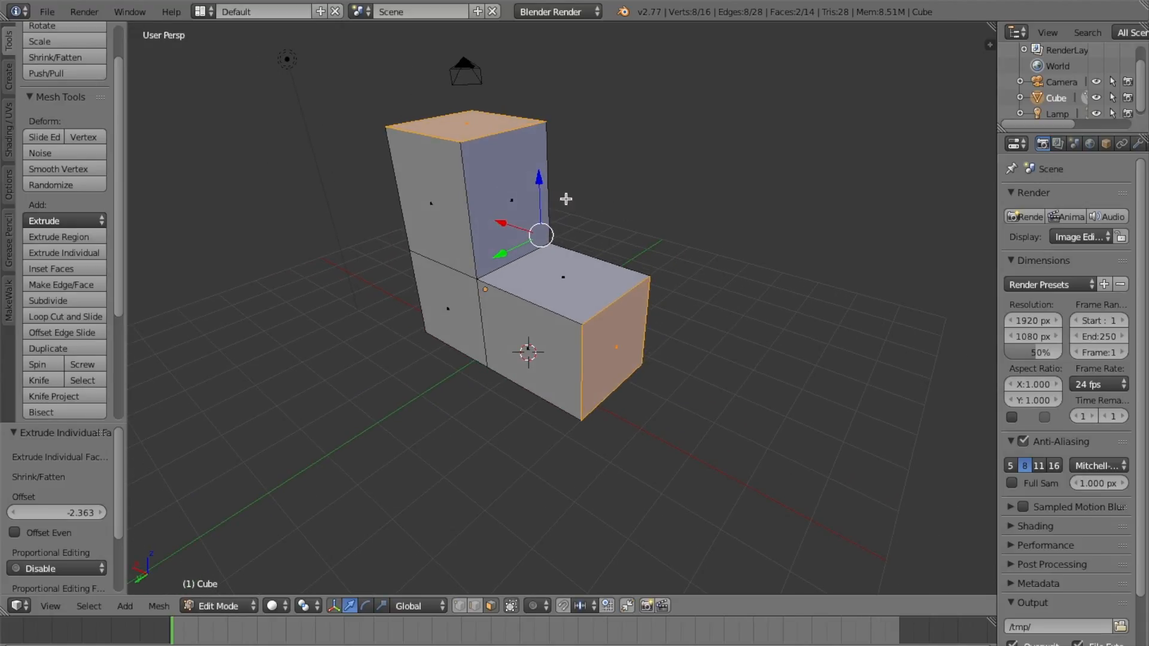
pyautogui.moveTo(571, 284); pyautogui.dragTo(699, 301, button='middle')
pyautogui.hotkey('ctrl', 'z')
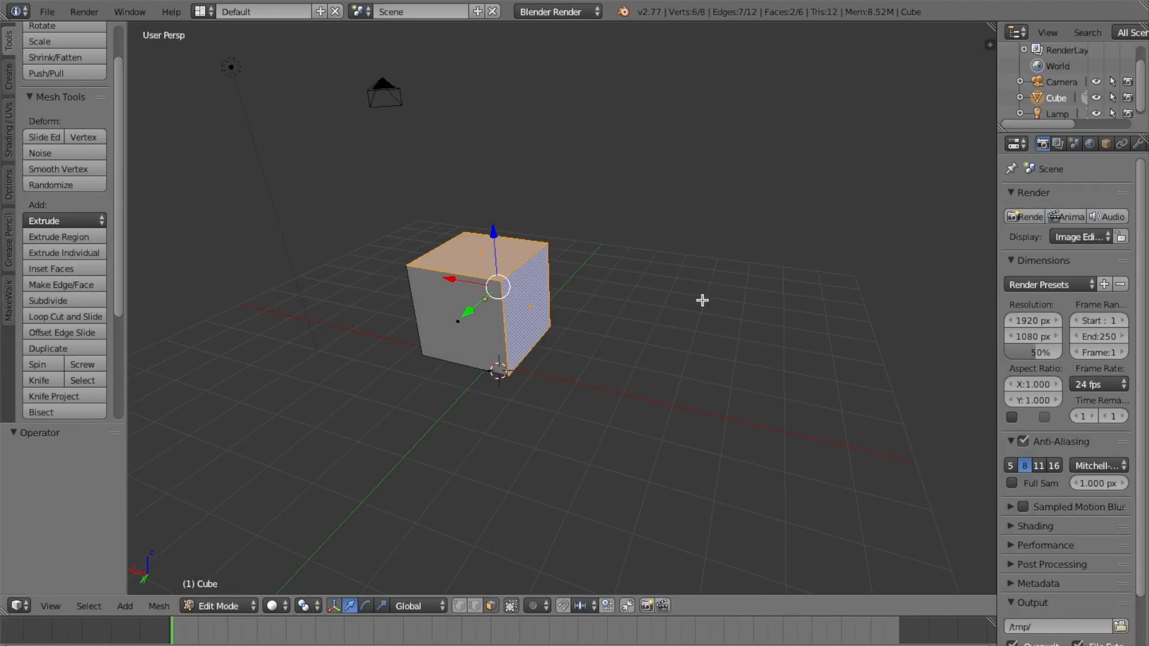
# Step: Select only the cube's top face and extrude it about 1.16 units upward
pyautogui.moveTo(424, 273); pyautogui.dragTo(245, 265, button='middle')
pyautogui.moveTo(468, 298); pyautogui.dragTo(144, 263, button='middle')
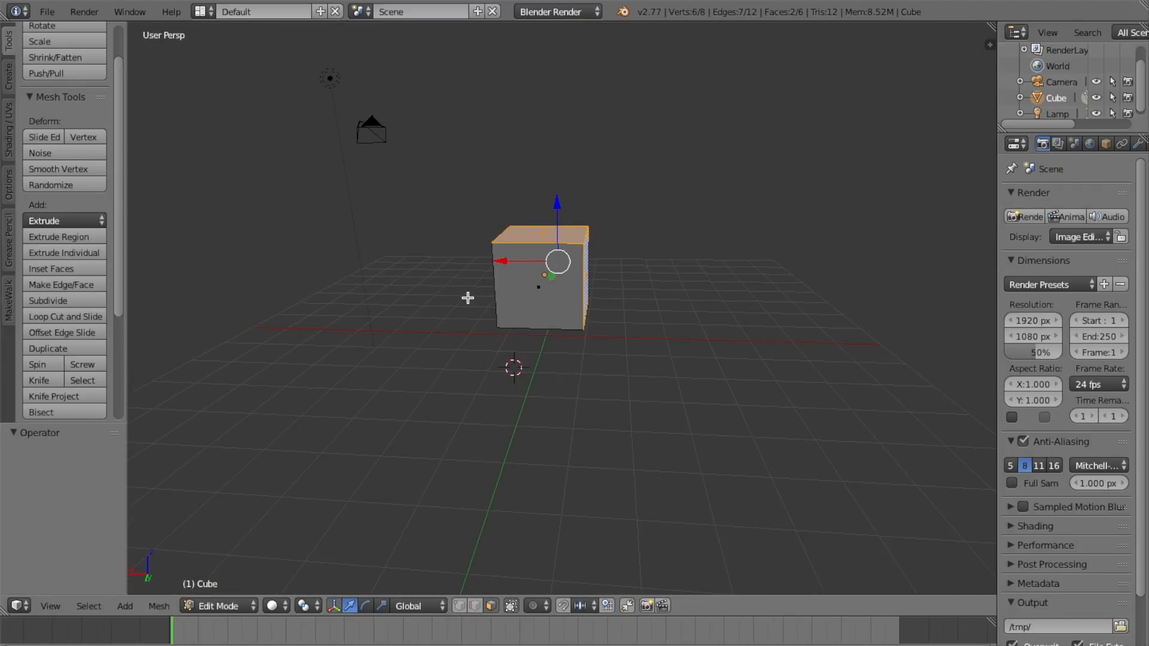
pyautogui.scroll(-2, 120, 250)
pyautogui.scroll(3, 569, 285)
pyautogui.moveTo(569, 284); pyautogui.dragTo(554, 205, button='middle')
pyautogui.rightClick(519, 194)
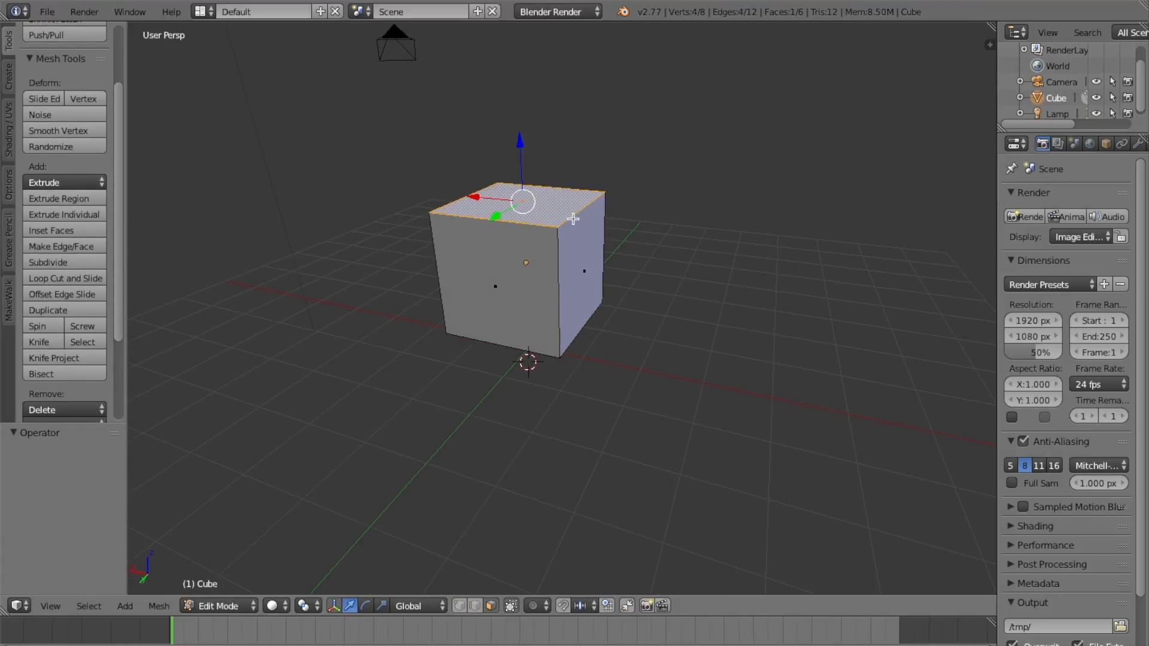
pyautogui.press('e')
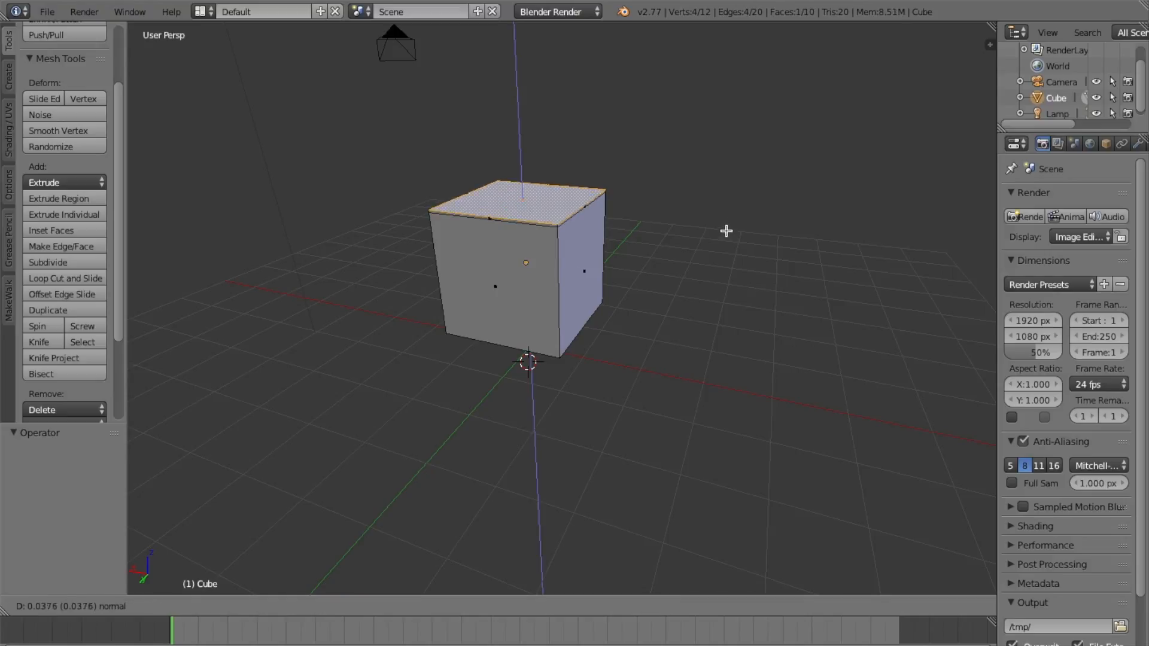
pyautogui.click(726, 150)
pyautogui.moveTo(726, 149); pyautogui.dragTo(723, 273, button='middle')
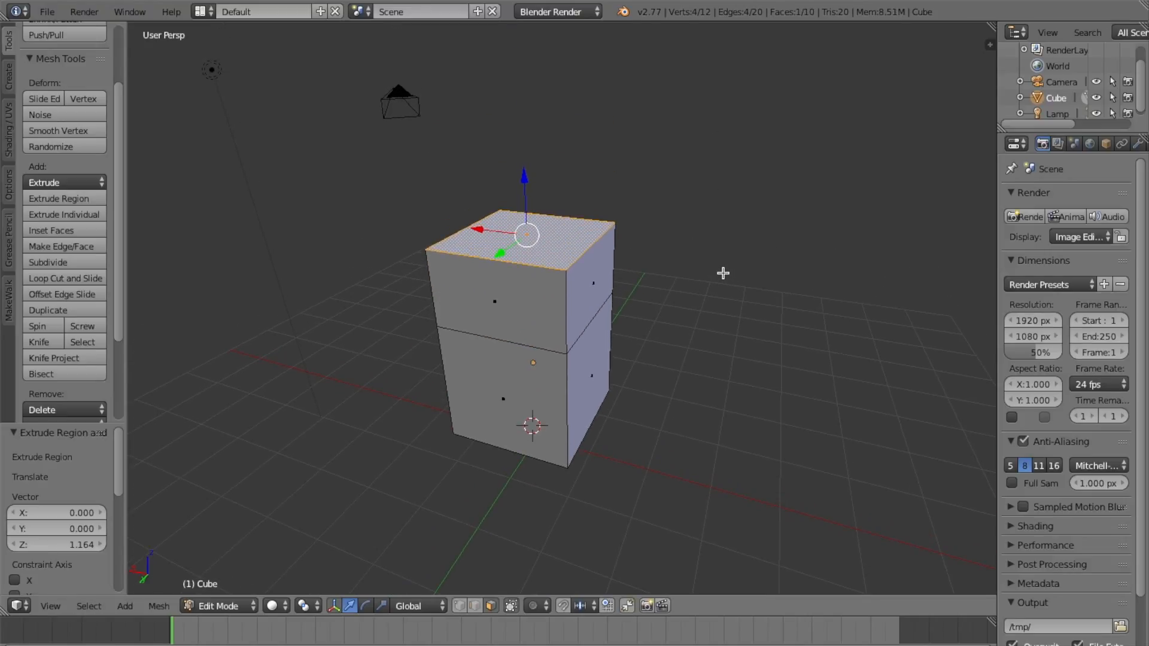
# Step: Scale the raised top face to about 0.431 and extrude it about 0.94 upward
pyautogui.press('s')
pyautogui.click(600, 288)
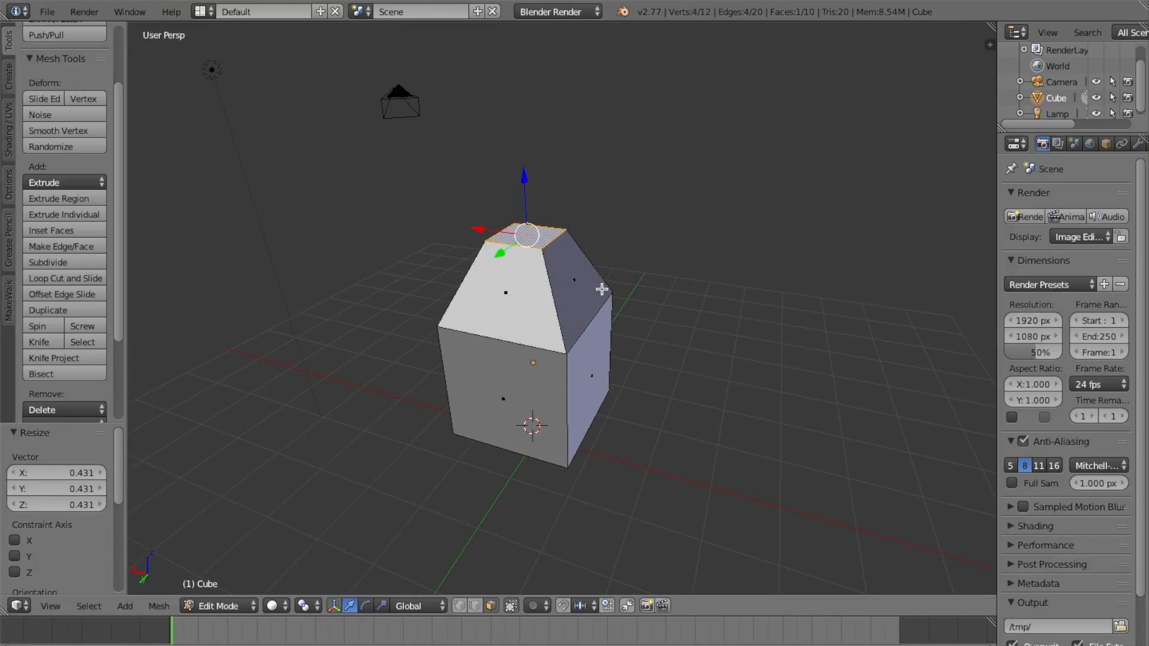
pyautogui.press('e')
pyautogui.click(594, 220)
# Step: Scale the neck's top face to about 0.784 and extrude it about 1.048 upward
pyautogui.press('s')
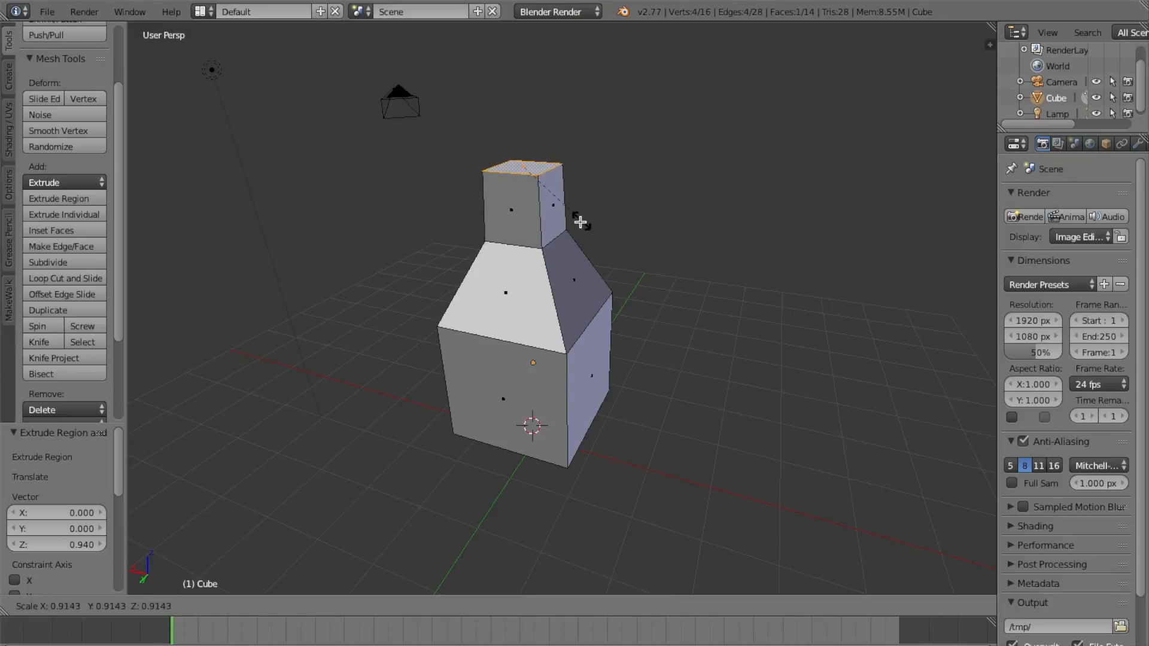
pyautogui.click(563, 224)
pyautogui.press('e')
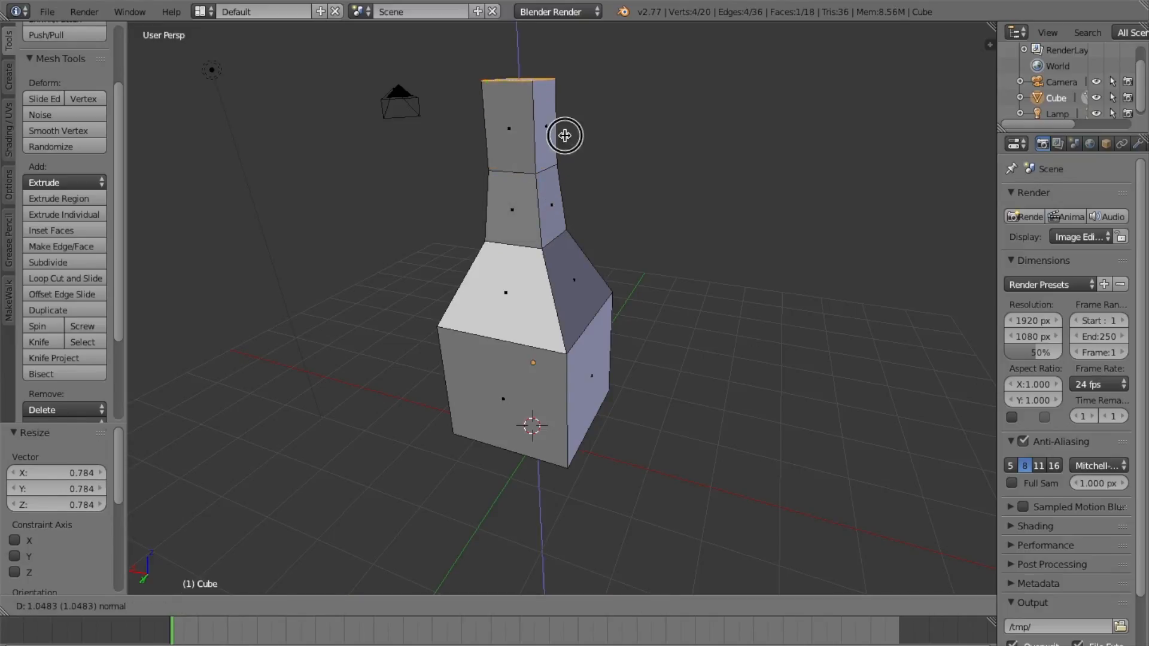
pyautogui.click(569, 183)
# Step: Scale the topmost face to about 0.384 and extrude it about 1.746 upward into a spire
pyautogui.moveTo(569, 183); pyautogui.dragTo(681, 333, button='middle')
pyautogui.press('s')
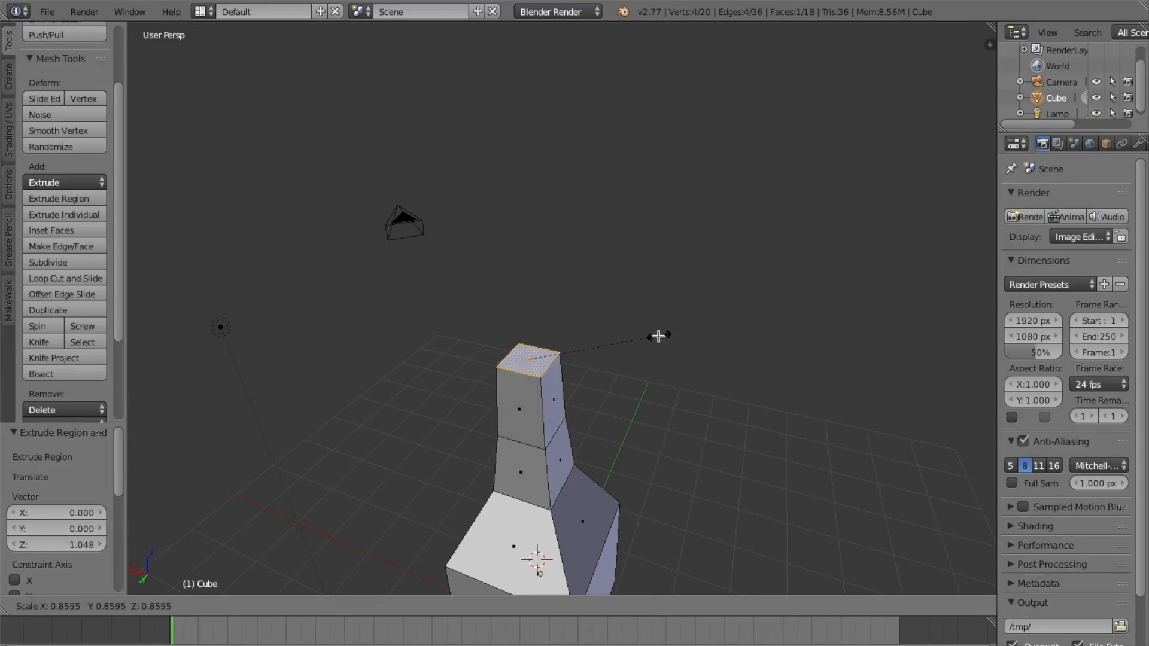
pyautogui.click(589, 341)
pyautogui.press('e')
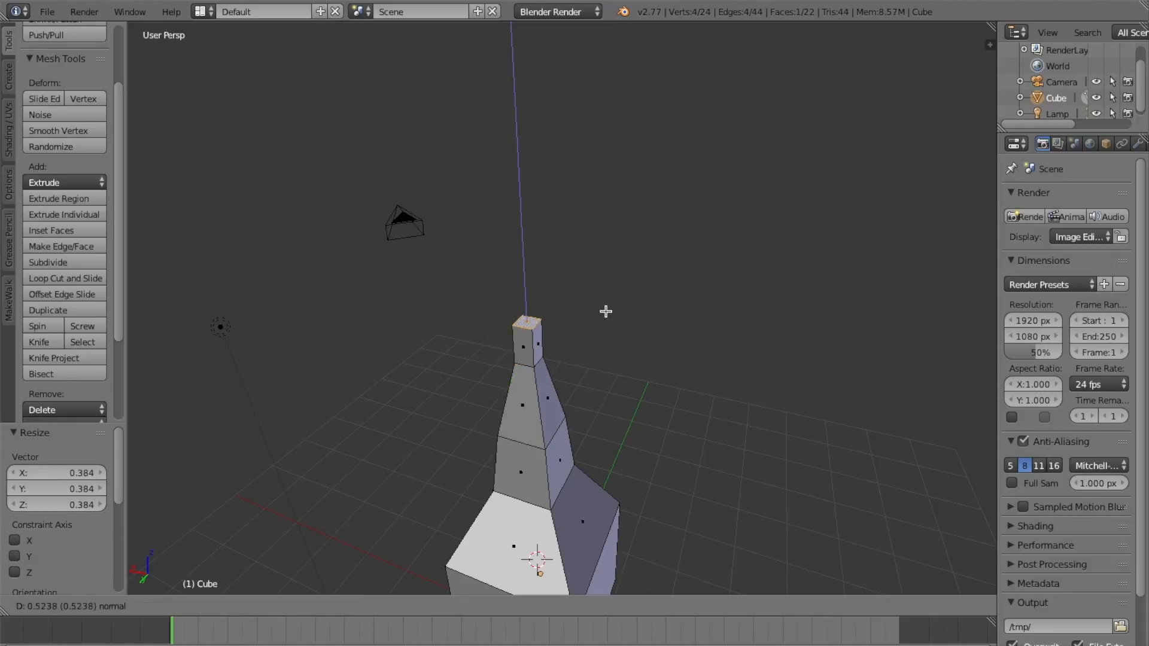
pyautogui.click(606, 212)
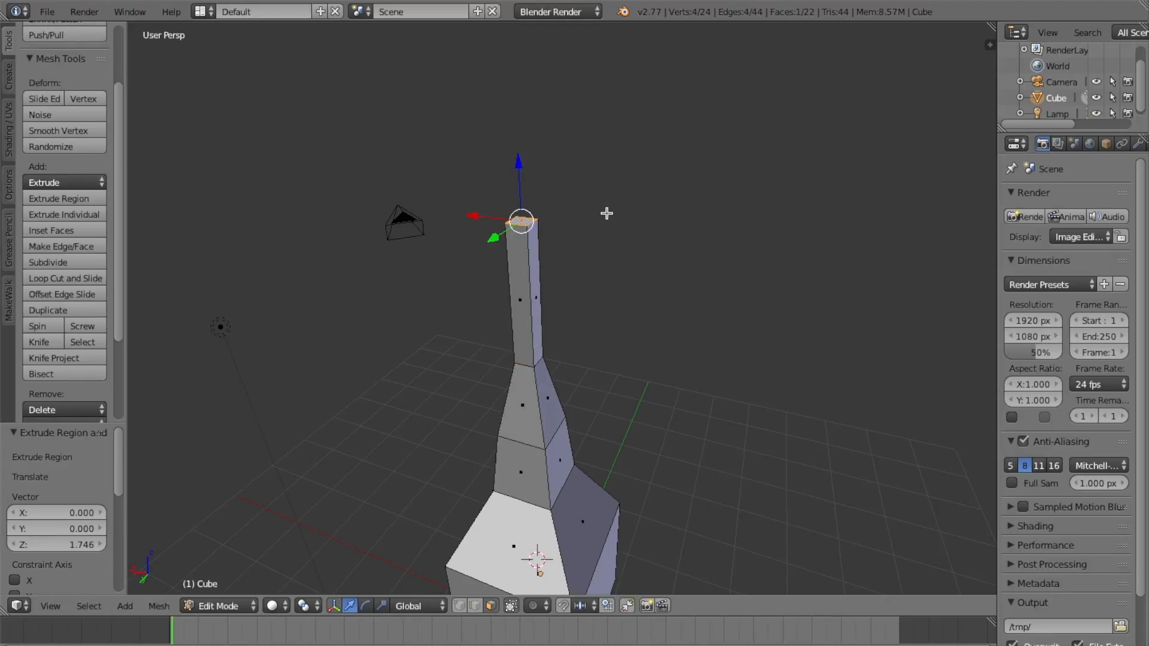
# Step: Scale the spire's tip face to about 0.569 and inspect the tower shape
pyautogui.press('s')
pyautogui.click(582, 243)
pyautogui.moveTo(583, 243); pyautogui.dragTo(685, 315, button='middle')
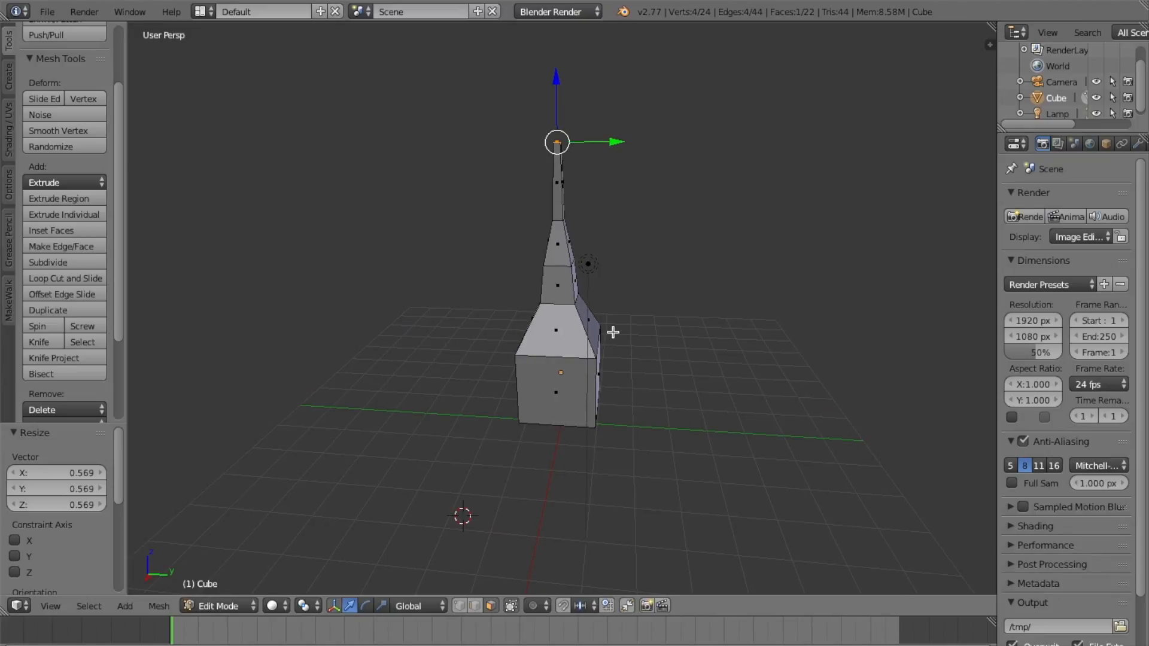
# Step: Undo the tower's extrusions and scalings back to the plain cube
pyautogui.hotkey('ctrl', 'z')
pyautogui.hotkey('ctrl', 'z')
pyautogui.hotkey('ctrl', 'z')
pyautogui.hotkey('ctrl', 'z')
pyautogui.hotkey('ctrl', 'z')
pyautogui.hotkey('ctrl', 'z')
pyautogui.hotkey('ctrl', 'z')
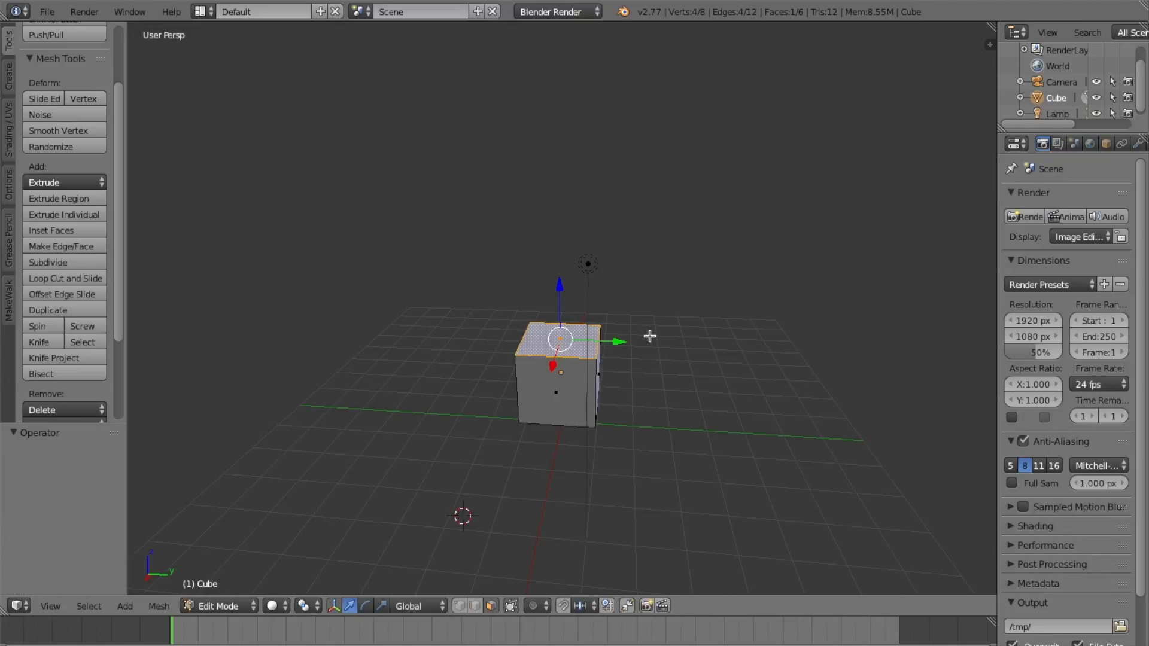
pyautogui.hotkey('ctrl', 'z')
# Step: Raise the cube's top face along Z and scale its bottom face to about 0.649
pyautogui.moveTo(560, 287); pyautogui.dragTo(559, 216)
pyautogui.moveTo(604, 374); pyautogui.dragTo(601, 230, button='middle')
pyautogui.moveTo(560, 413); pyautogui.dragTo(640, 498, button='middle')
pyautogui.moveTo(753, 419); pyautogui.dragTo(772, 400, button='middle')
pyautogui.press('s')
pyautogui.click(699, 394)
pyautogui.moveTo(699, 394); pyautogui.dragTo(786, 399, button='middle')
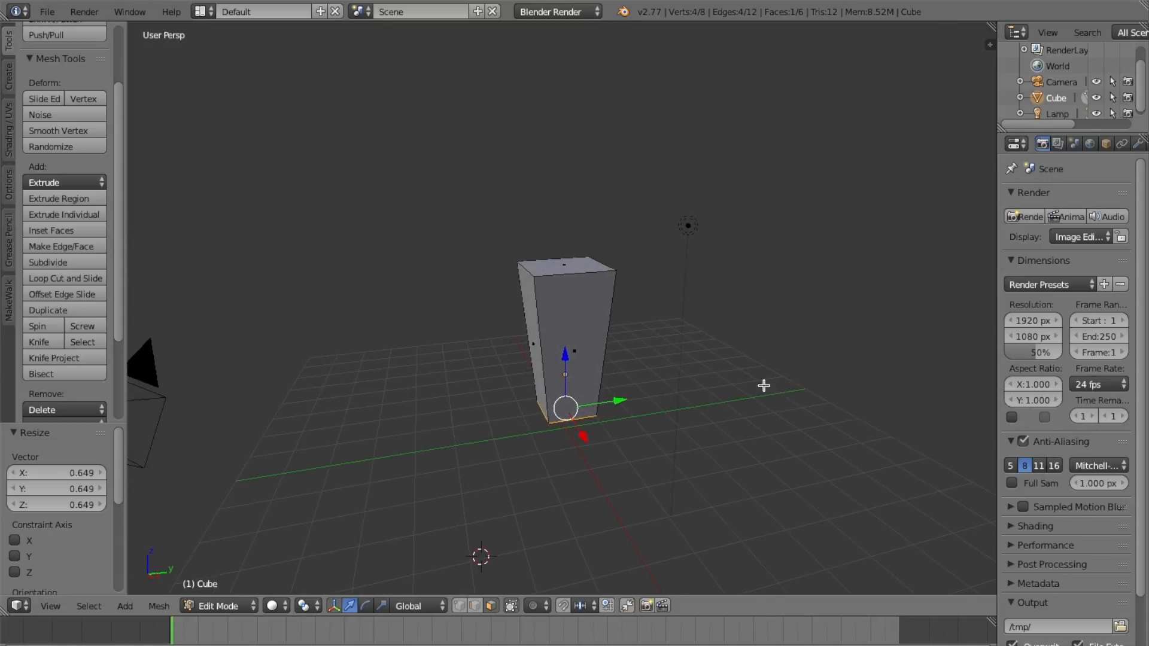
# Step: Lower the top face about 1.924 along Z and extrude it about 0.972 upward
pyautogui.rightClick(568, 264)
pyautogui.press('g')
pyautogui.press('z')
pyautogui.click(564, 275)
pyautogui.press('e')
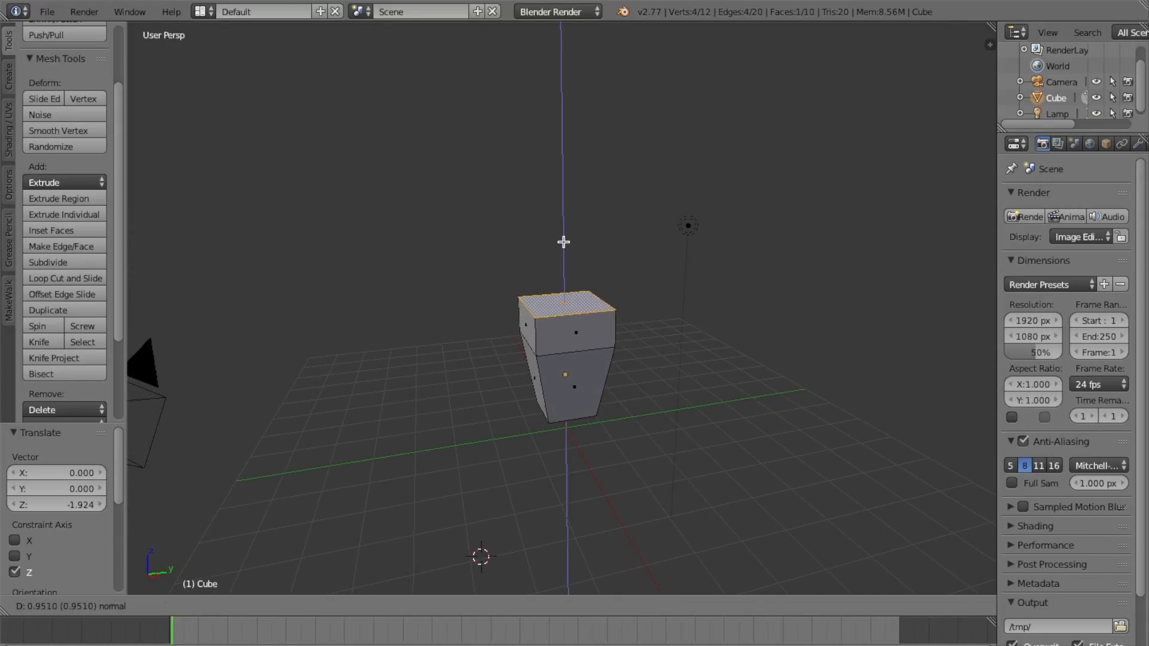
pyautogui.click(563, 243)
# Step: Scale the top face to about 0.812 along X and about 0.816 along Y
pyautogui.press('s')
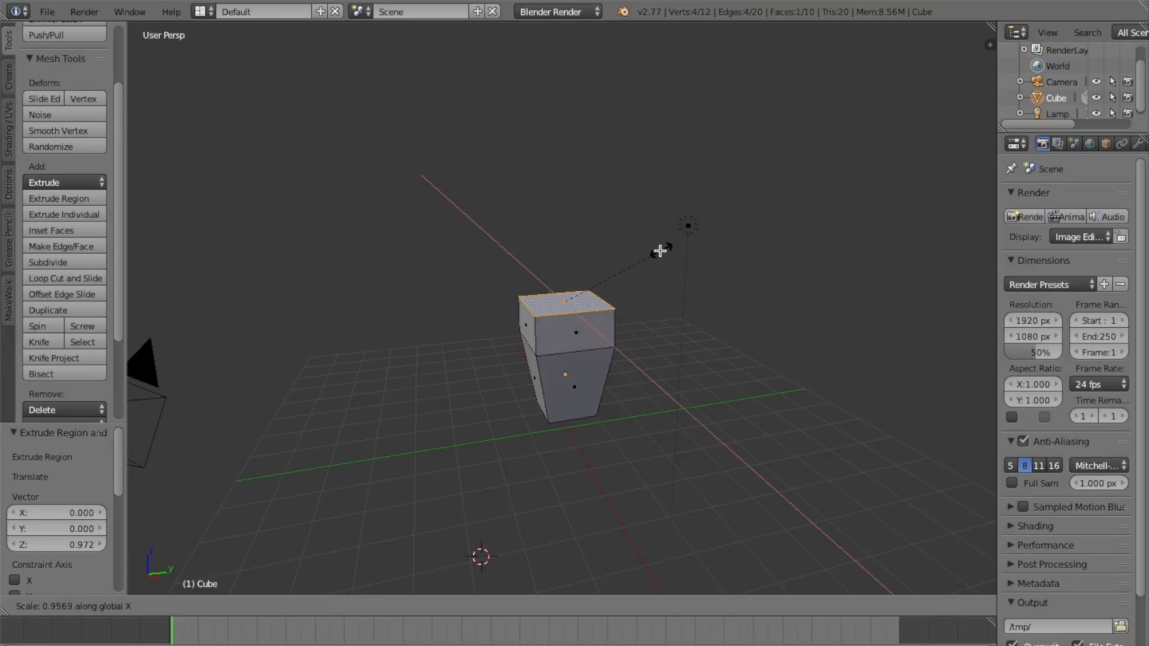
pyautogui.click(645, 251)
pyautogui.moveTo(645, 251); pyautogui.dragTo(653, 313, button='middle')
pyautogui.press('s')
pyautogui.press('y')
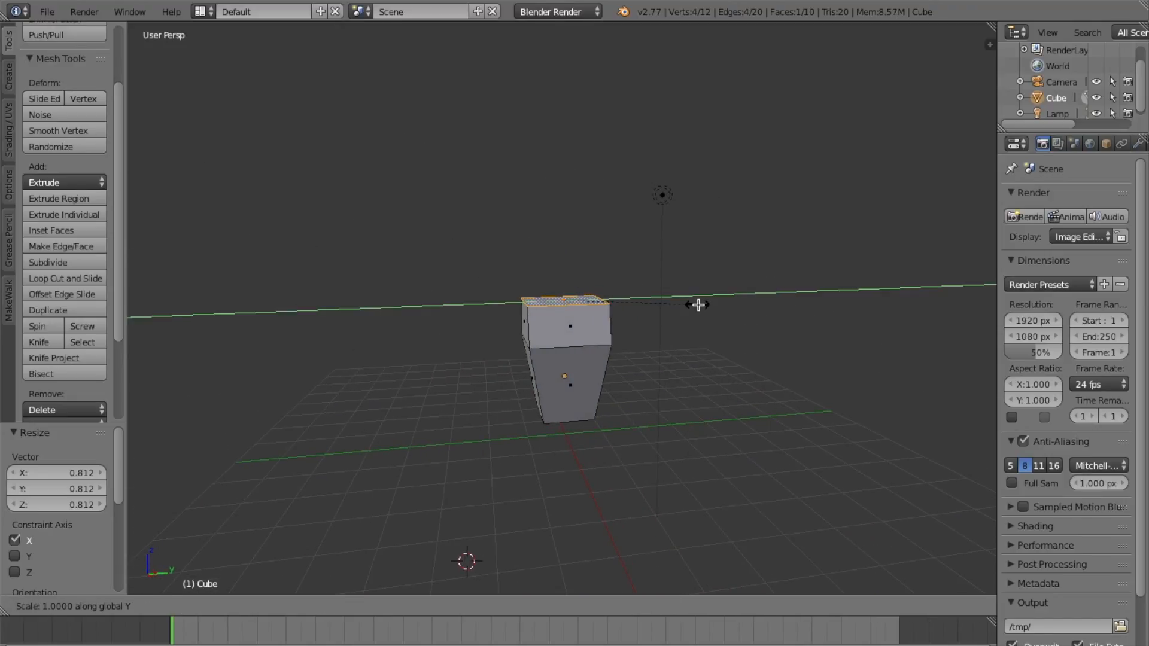
pyautogui.click(668, 307)
# Step: Select the upper block's two opposite side faces along Y and extrude them individually with an offset of about -2.417
pyautogui.moveTo(666, 309); pyautogui.dragTo(702, 355, button='middle')
pyautogui.rightClick(584, 330)
pyautogui.moveTo(596, 354)
pyautogui.mouseDown(button='middle')
pyautogui.moveTo(657, 377)
pyautogui.moveTo(662, 354)
pyautogui.moveTo(636, 334)
pyautogui.moveTo(608, 349)
pyautogui.mouseUp(button='middle')
pyautogui.keyDown('shift'); pyautogui.rightClick(591, 305); pyautogui.keyUp('shift')
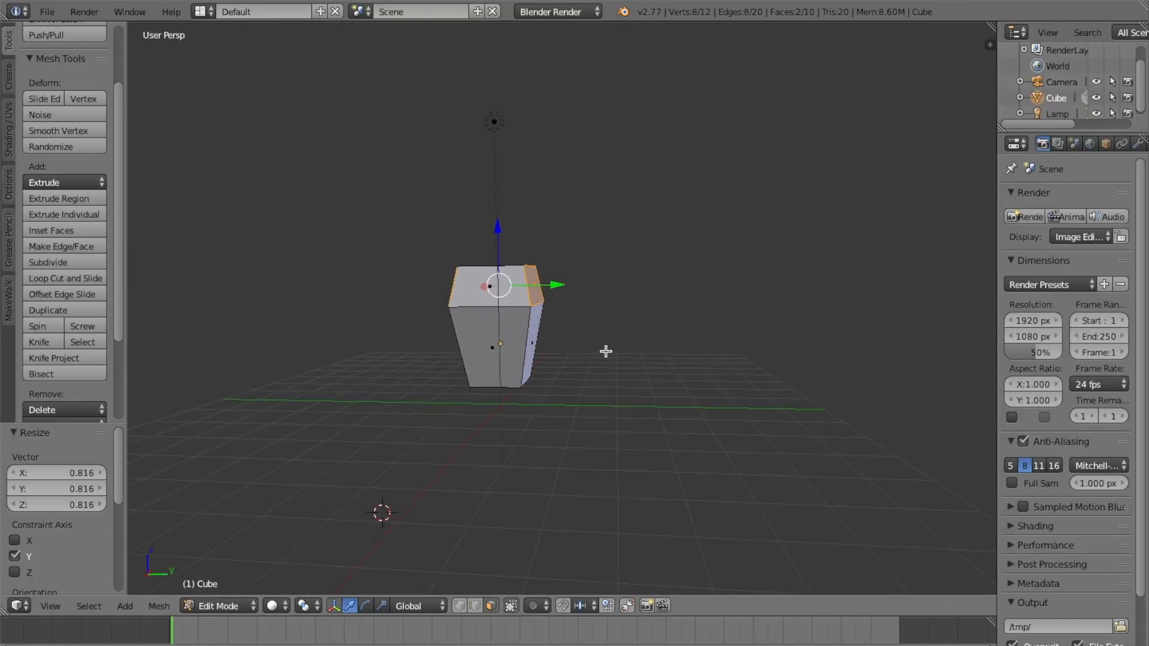
pyautogui.click(94, 216)
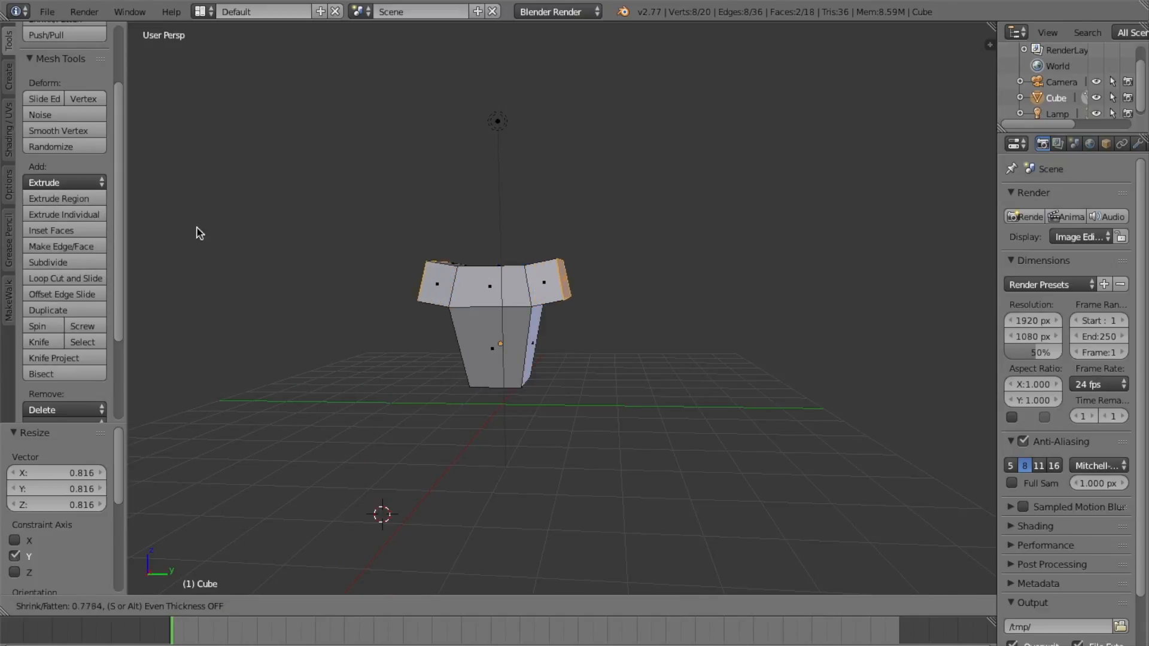
pyautogui.click(521, 260)
pyautogui.press('s')
pyautogui.rightClick(582, 243)
pyautogui.moveTo(618, 245); pyautogui.dragTo(614, 306, button='middle')
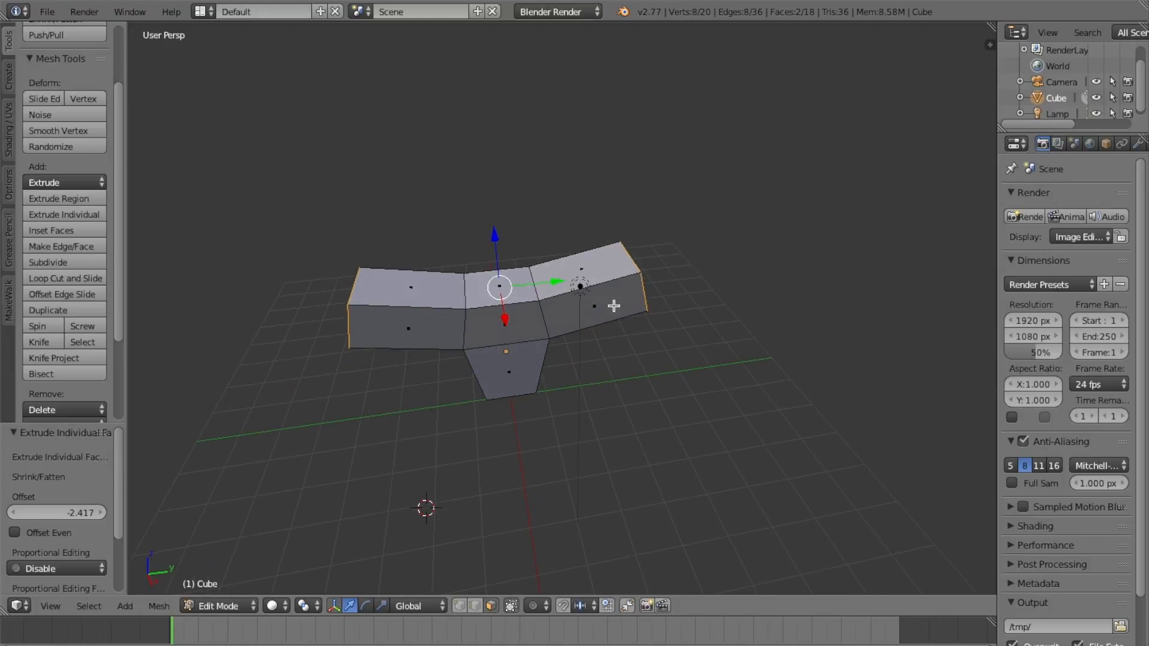
# Step: Extrude both arm end faces individually again with an offset of about -1.444
pyautogui.click(85, 220)
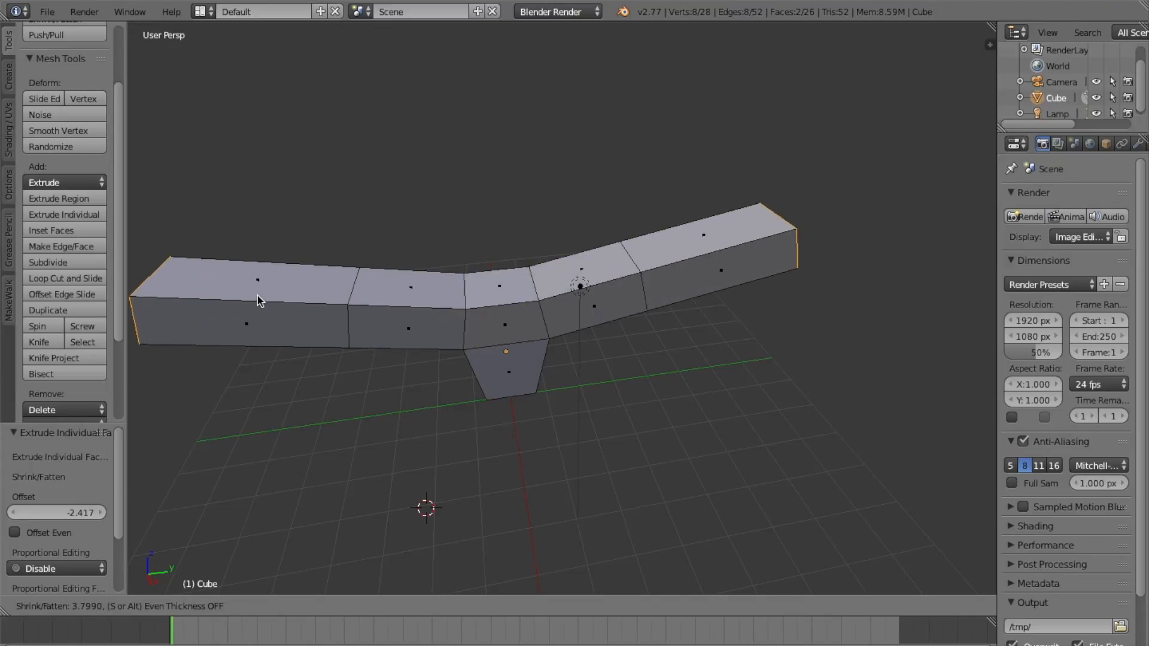
pyautogui.click(252, 253)
pyautogui.moveTo(397, 288); pyautogui.dragTo(542, 383, button='middle')
# Step: Select the end face of the positive-Y arm and scale it to about 0.459
pyautogui.rightClick(567, 318)
pyautogui.moveTo(389, 365); pyautogui.dragTo(397, 364, button='middle')
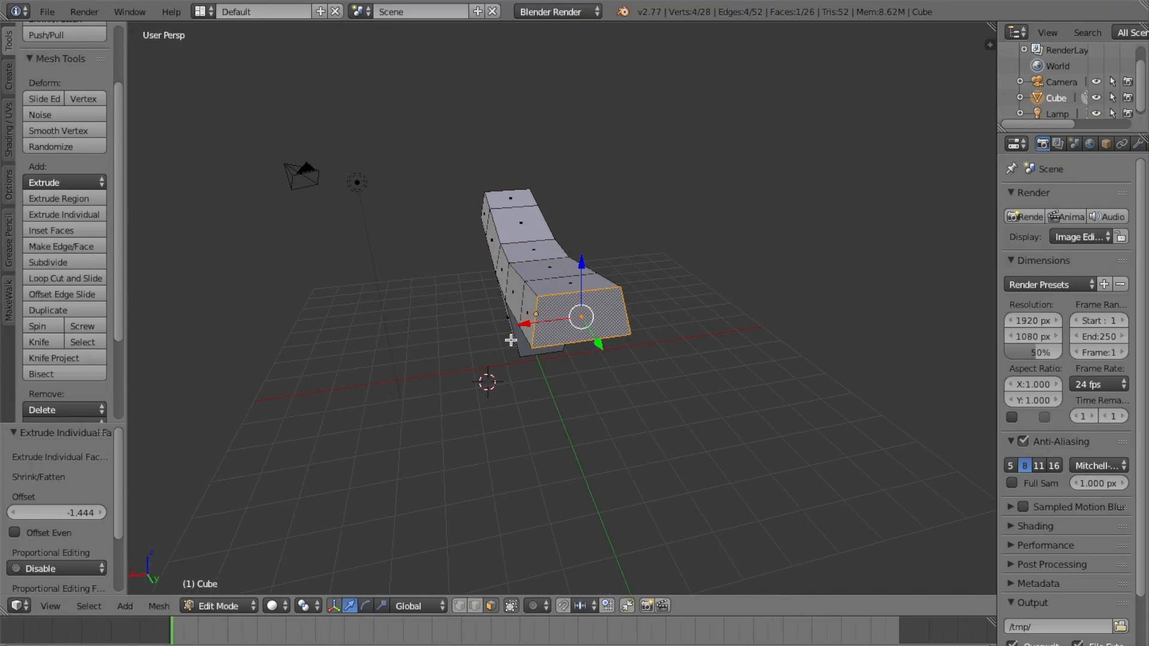
pyautogui.press('s')
pyautogui.click(585, 320)
# Step: Select the end face of the negative-Y arm and scale it to about 0.428
pyautogui.moveTo(585, 320); pyautogui.dragTo(731, 308, button='middle')
pyautogui.moveTo(301, 347); pyautogui.dragTo(498, 352, button='middle')
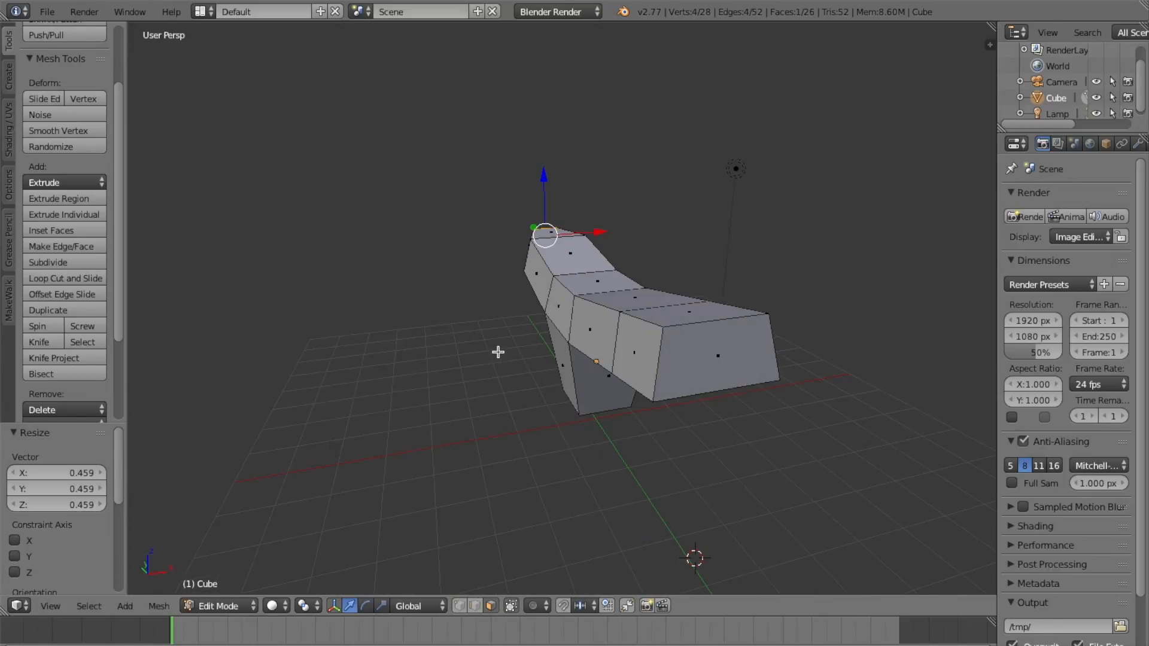
pyautogui.rightClick(715, 368)
pyautogui.moveTo(760, 347); pyautogui.dragTo(624, 362, button='middle')
pyautogui.press('s')
pyautogui.click(666, 361)
# Step: In edge select mode, select the edge loop midway along the negative-Y arm and scale it to about 0.511
pyautogui.click(474, 606)
pyautogui.keyDown('shift'); pyautogui.rightClick(428, 338); pyautogui.keyUp('shift')
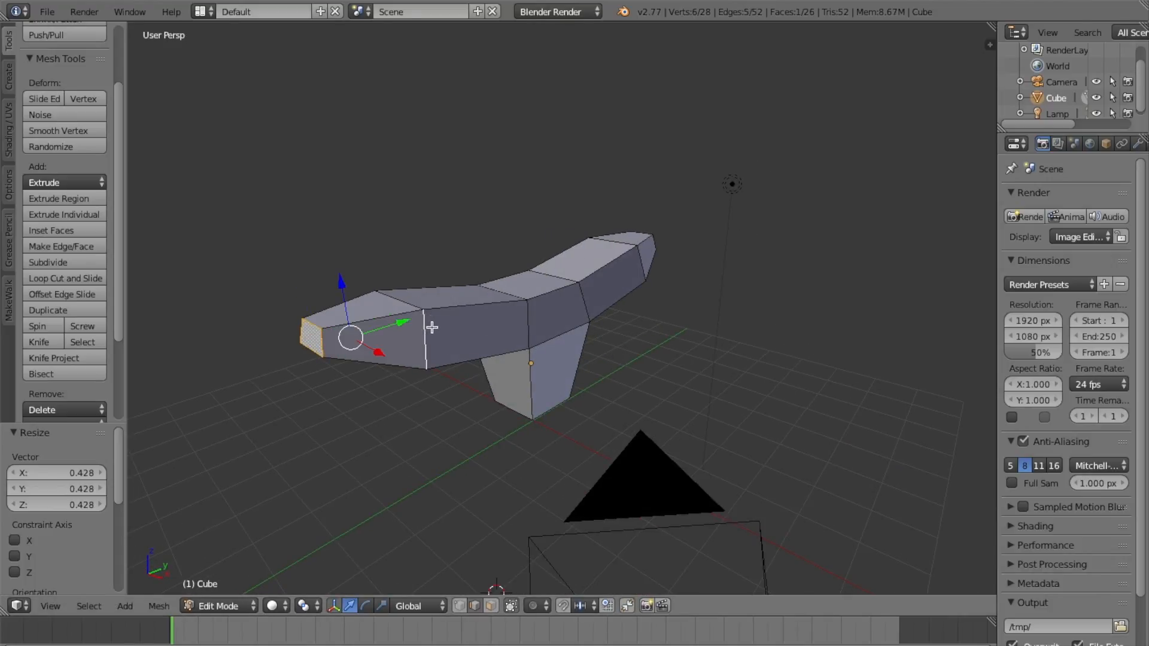
pyautogui.keyDown('alt'); pyautogui.rightClick(429, 334); pyautogui.keyUp('alt')
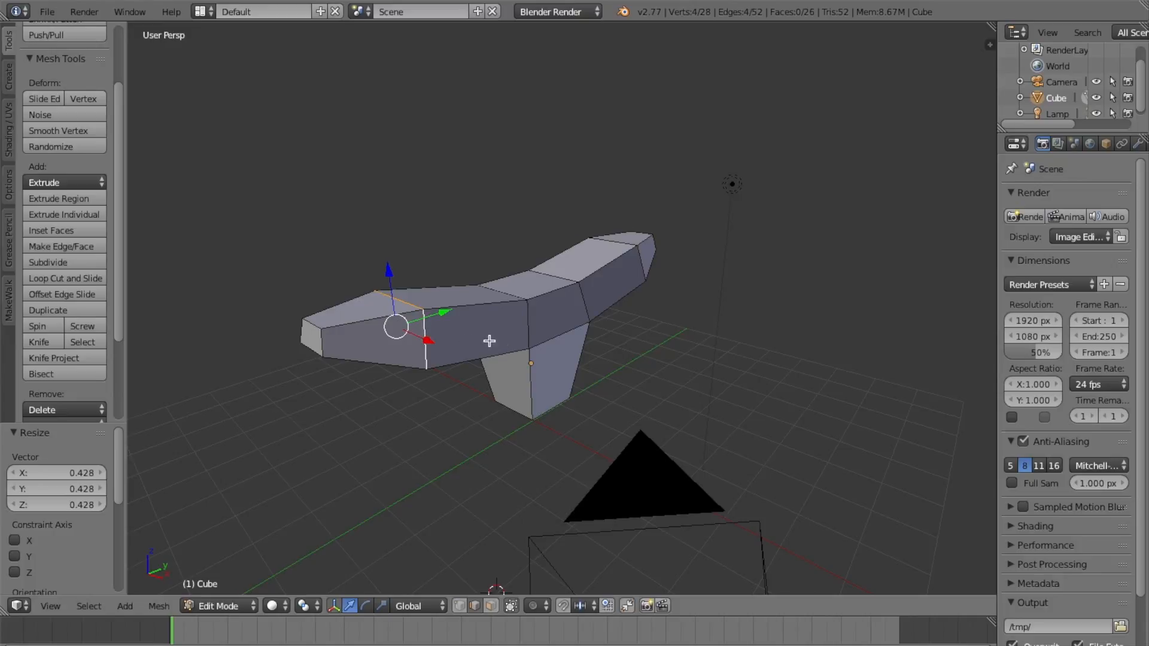
pyautogui.press('s')
pyautogui.click(470, 333)
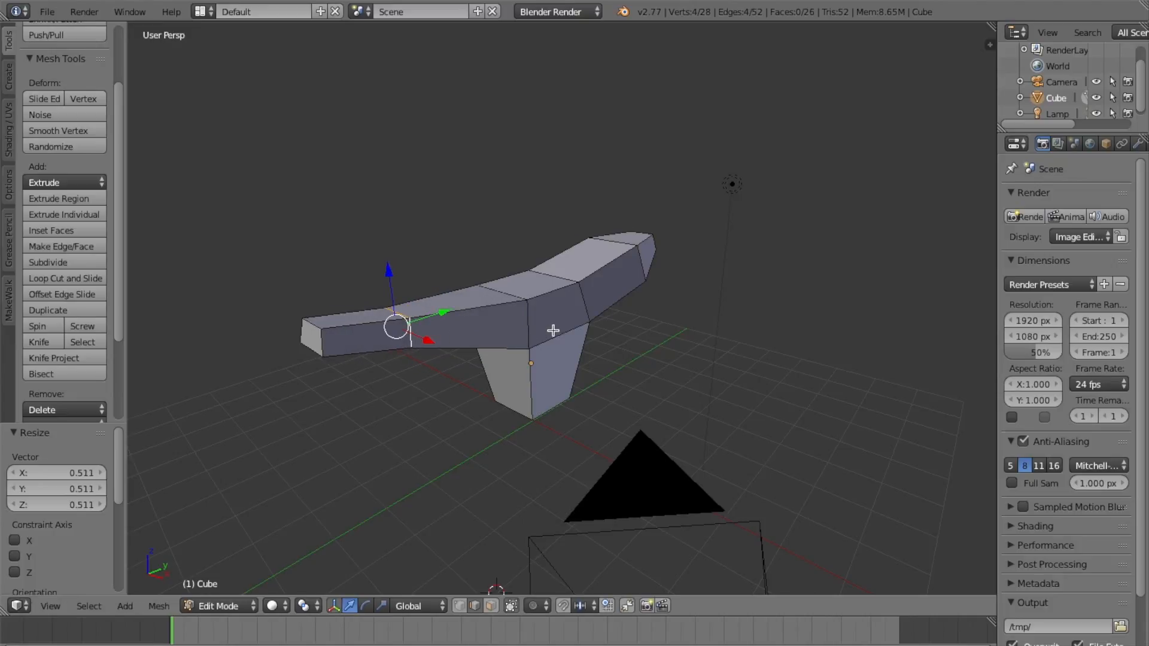
# Step: Select the matching edge loop midway along the positive-Y arm and scale it to about 0.553
pyautogui.keyDown('alt'); pyautogui.rightClick(585, 296); pyautogui.keyUp('alt')
pyautogui.keyDown('alt'); pyautogui.rightClick(641, 265); pyautogui.keyUp('alt')
pyautogui.moveTo(681, 310); pyautogui.dragTo(644, 316, button='middle')
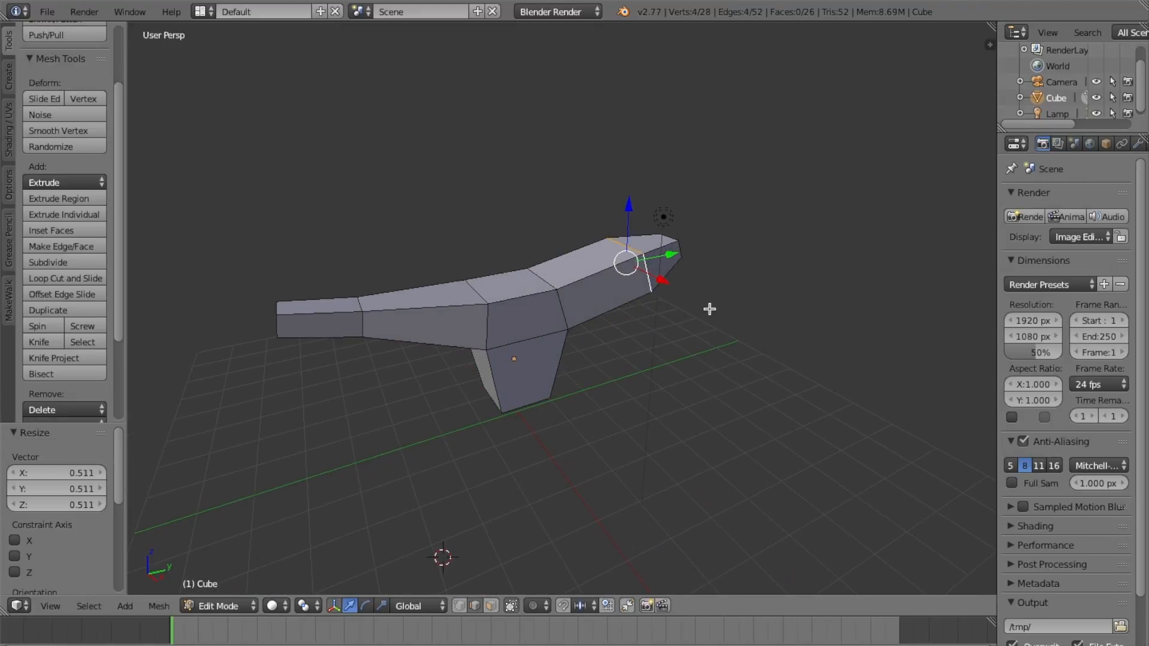
pyautogui.press('s')
pyautogui.click(690, 314)
# Step: In face select mode, select the top face between the arms and extrude it as a region about 0.302 upward
pyautogui.moveTo(690, 313); pyautogui.dragTo(503, 551, button='middle')
pyautogui.click(491, 606)
pyautogui.rightClick(502, 267)
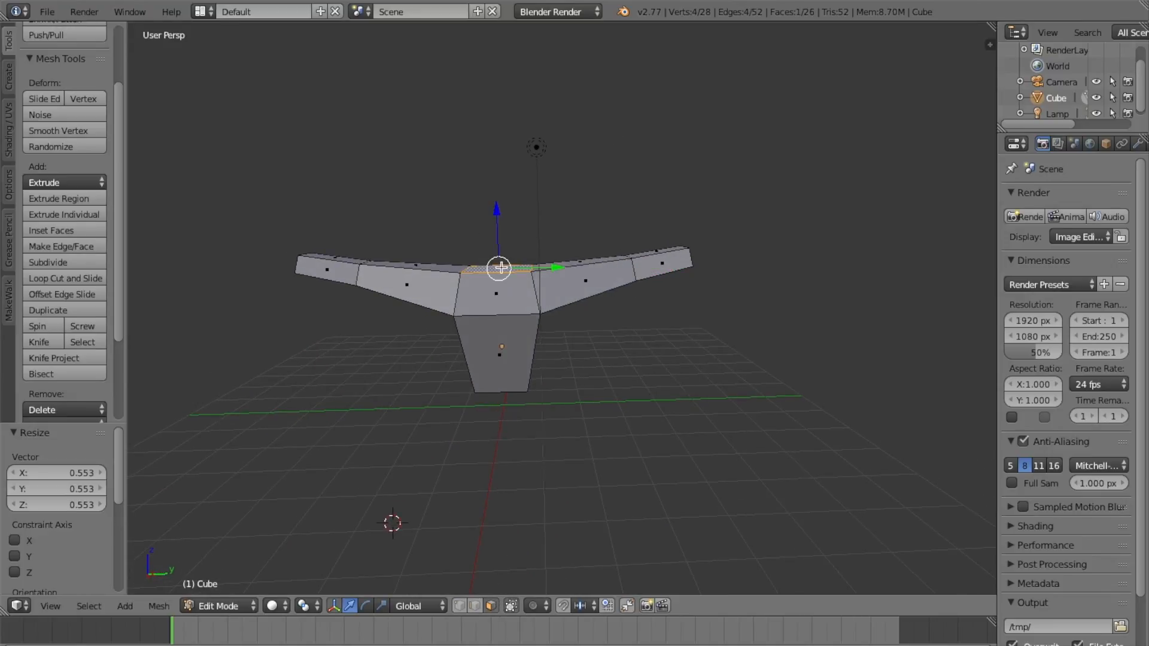
pyautogui.press('KP_Decimal')
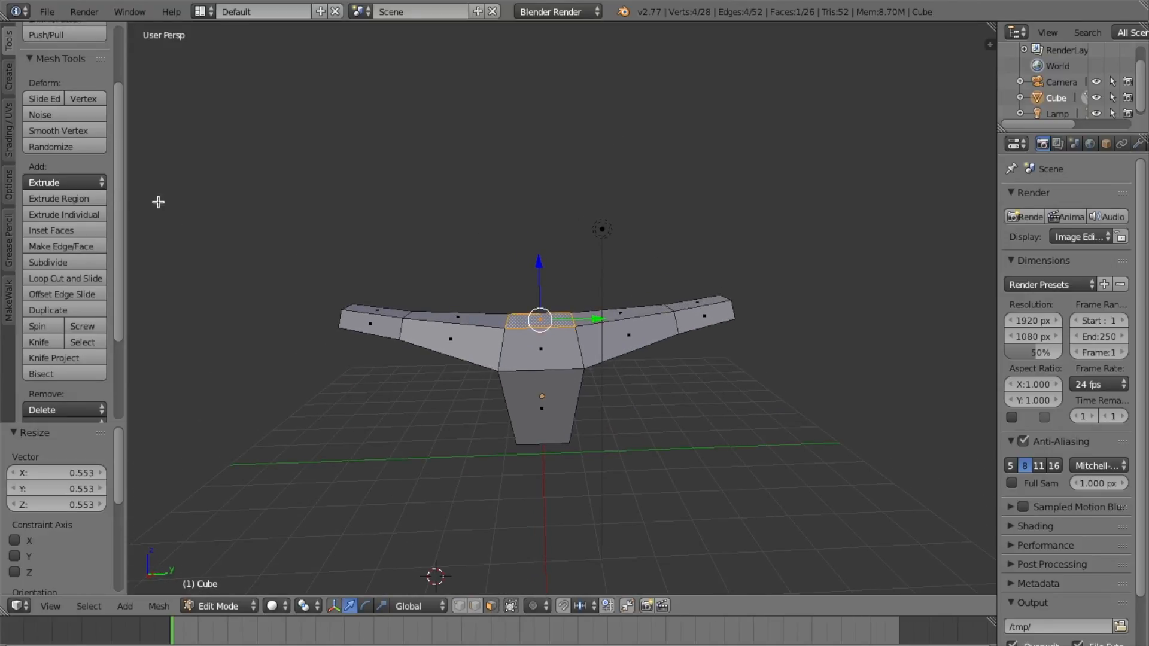
pyautogui.click(91, 199)
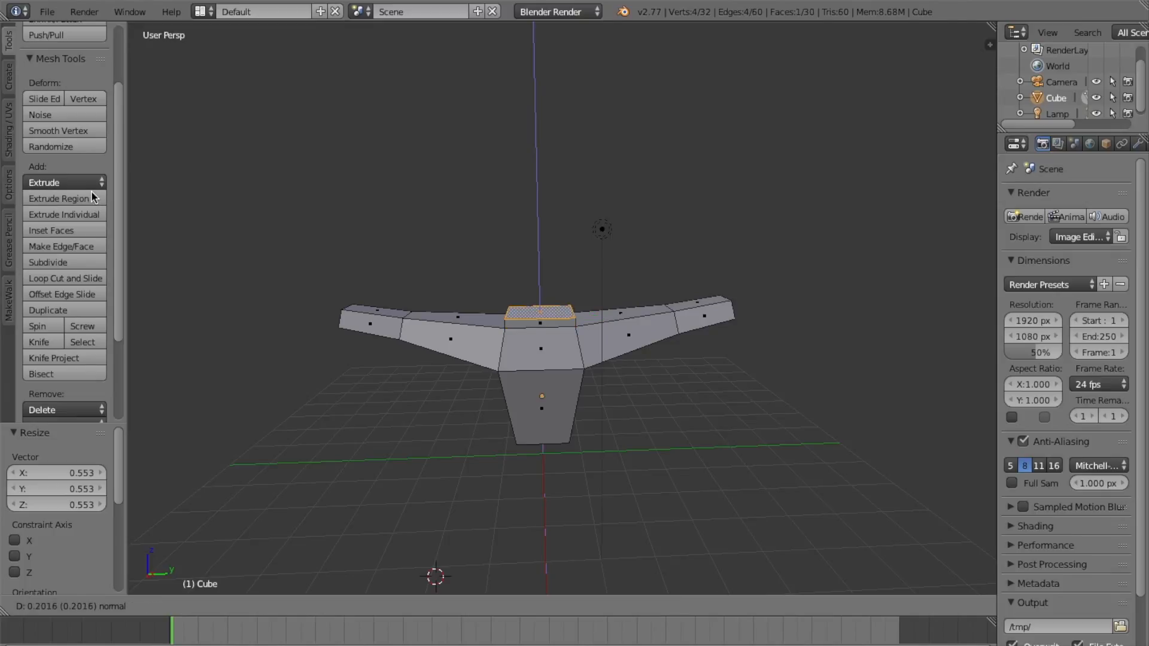
pyautogui.click(91, 198)
# Step: Scale down the new top face and extrude it about 0.28 upward as a neck
pyautogui.press('s')
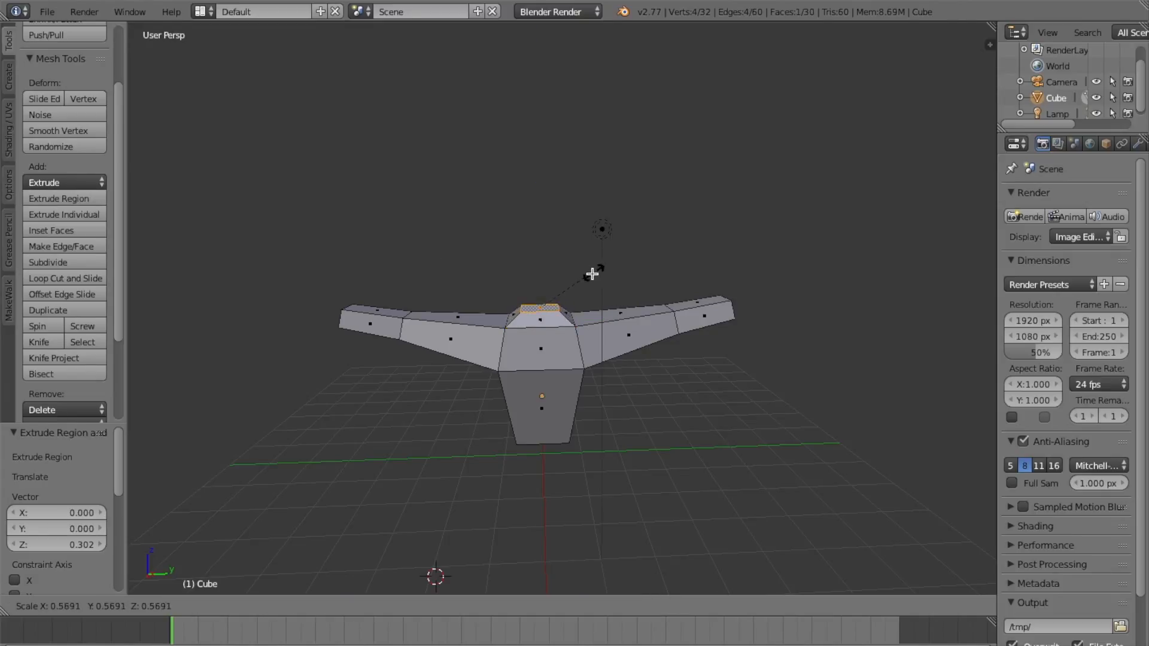
pyautogui.click(589, 272)
pyautogui.press('e')
pyautogui.click(581, 264)
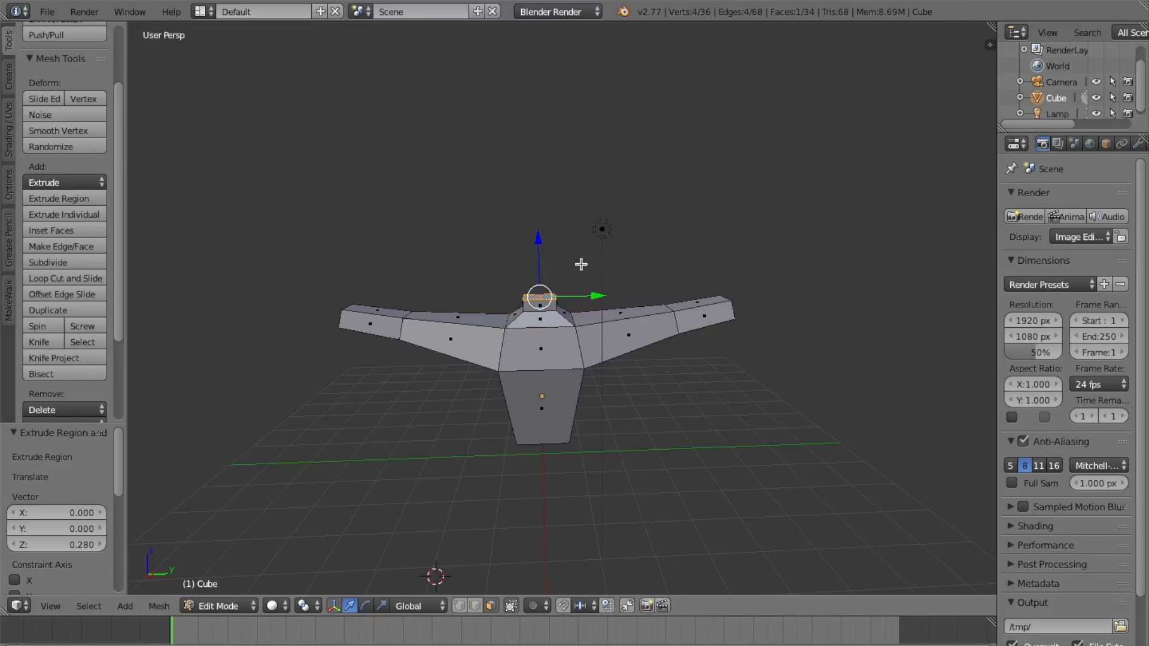
# Step: Scale the neck's top face to about 1.191 along X and move it about 0.15 along X
pyautogui.moveTo(625, 271); pyautogui.dragTo(524, 282, button='middle')
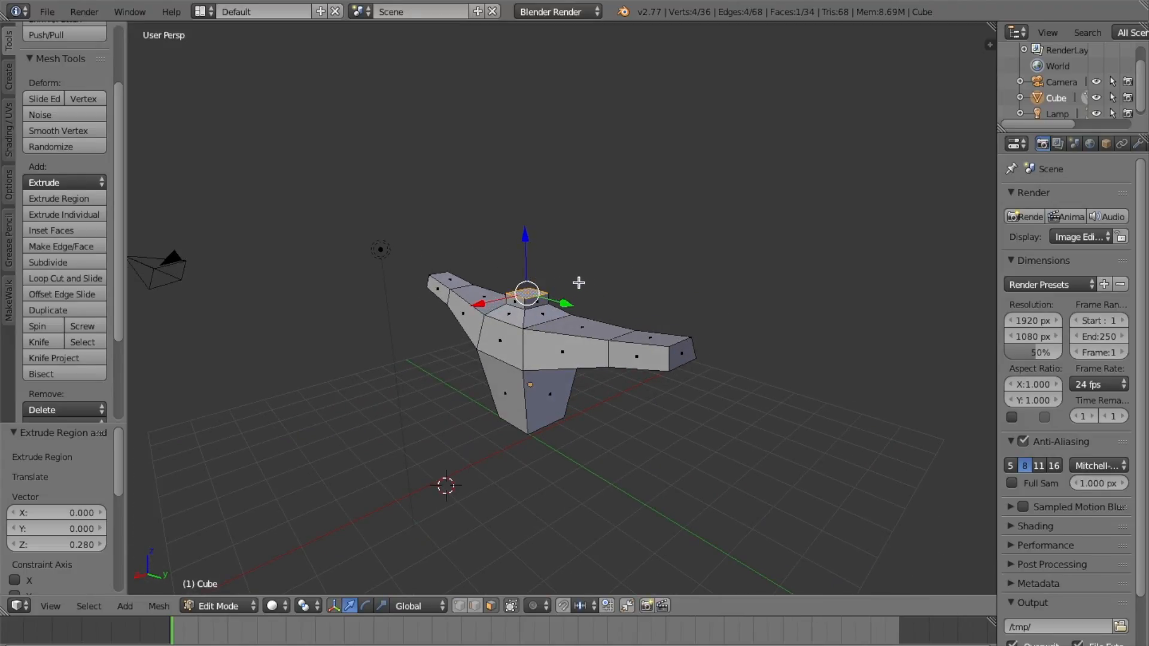
pyautogui.press('s')
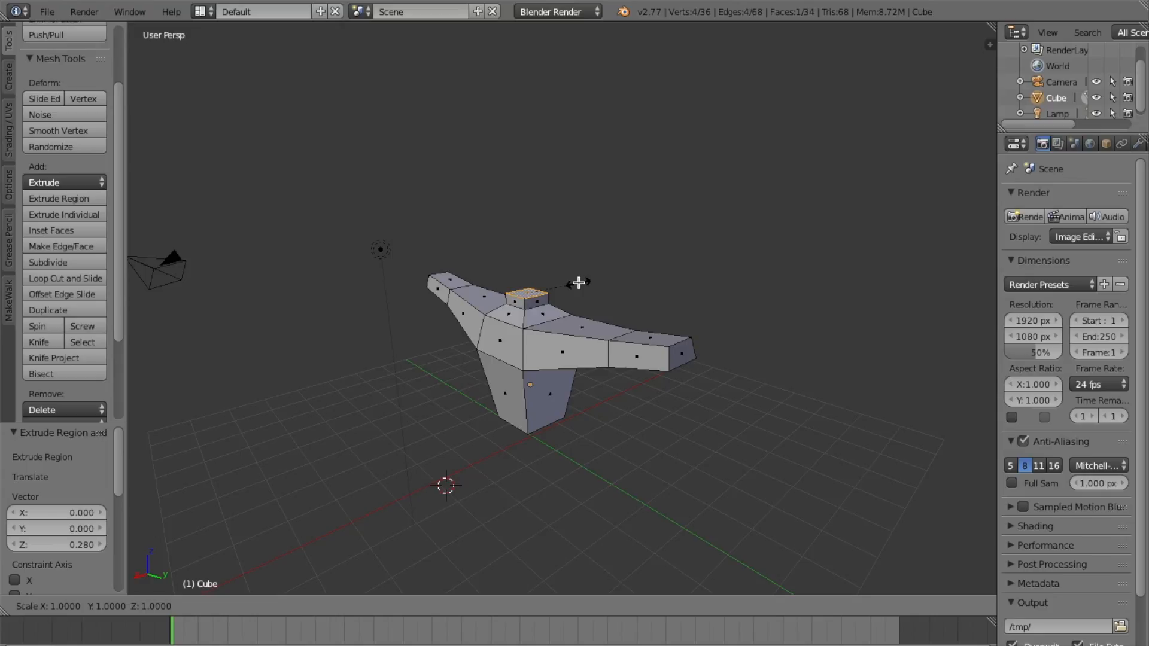
pyautogui.press('x')
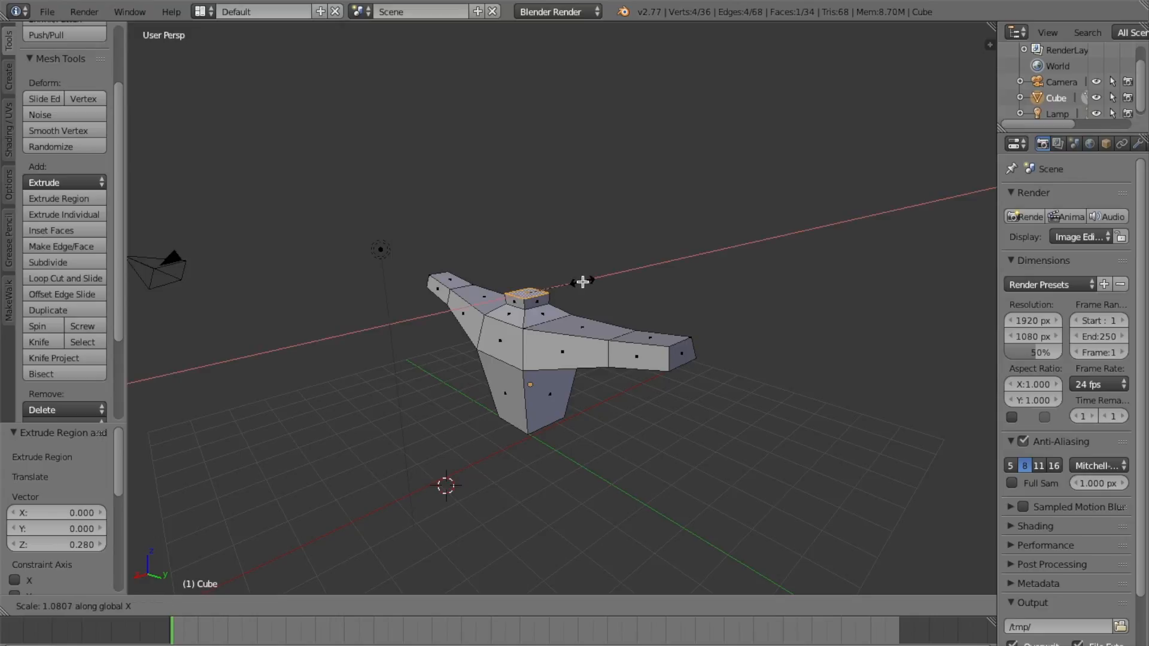
pyautogui.click(588, 280)
pyautogui.moveTo(595, 215); pyautogui.dragTo(542, 289, button='middle')
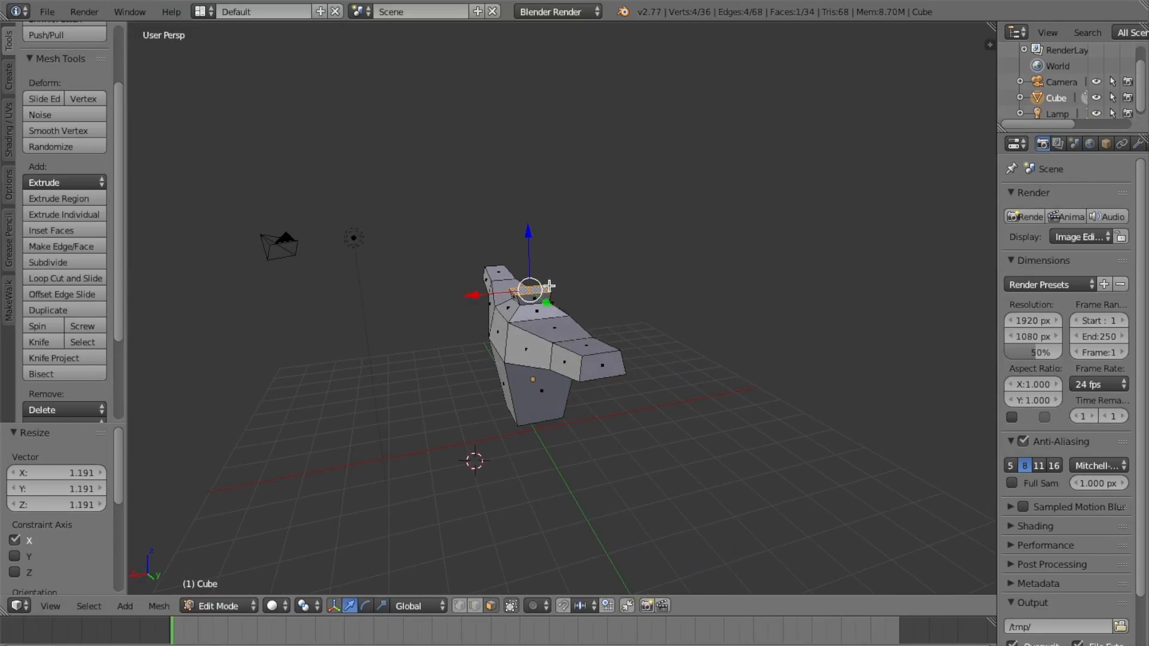
pyautogui.press('g')
pyautogui.press('x')
pyautogui.click(544, 284)
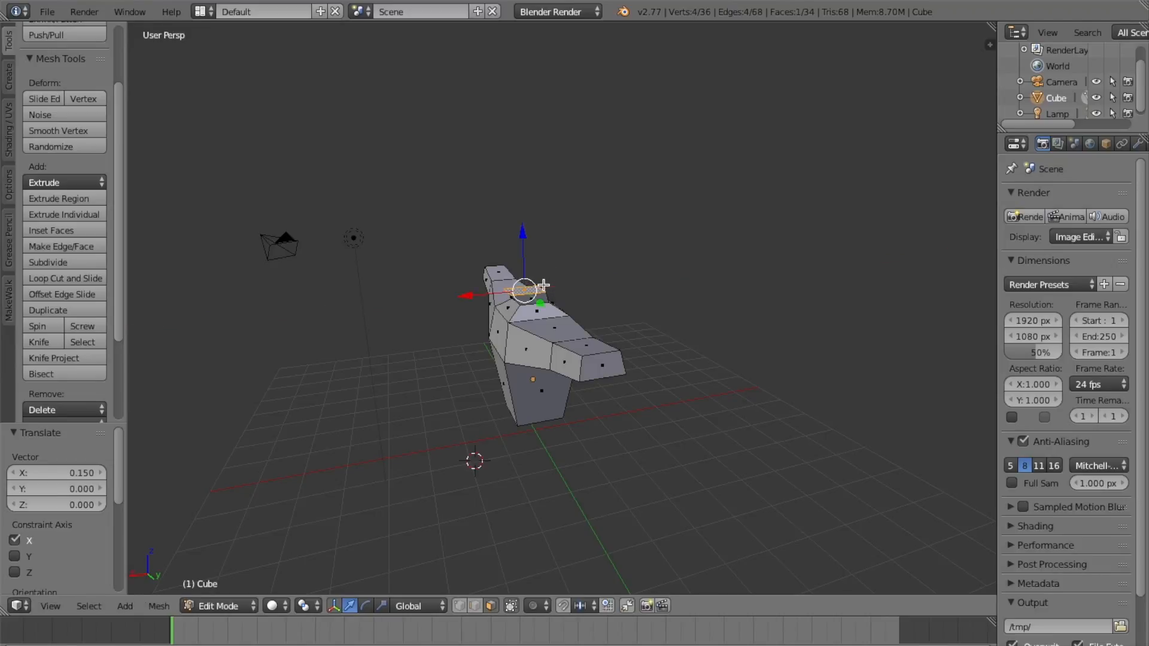
# Step: Extrude the neck's top face about 1.54 upward to form a head block
pyautogui.press('e')
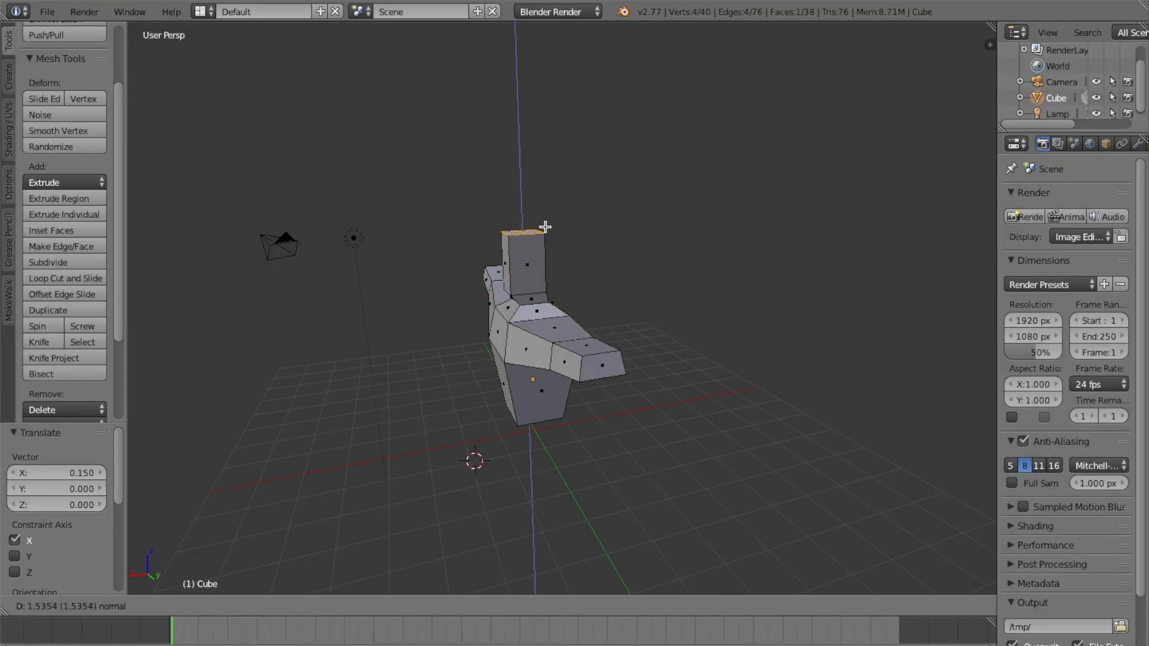
pyautogui.click(545, 228)
pyautogui.moveTo(556, 243); pyautogui.dragTo(534, 358, button='middle')
# Step: Return to Object Mode and delete the modelled figure
pyautogui.press('Tab')
pyautogui.press('x')
pyautogui.click(608, 310)
# Step: Add a new cube mesh to the empty scene
pyautogui.click(125, 606)
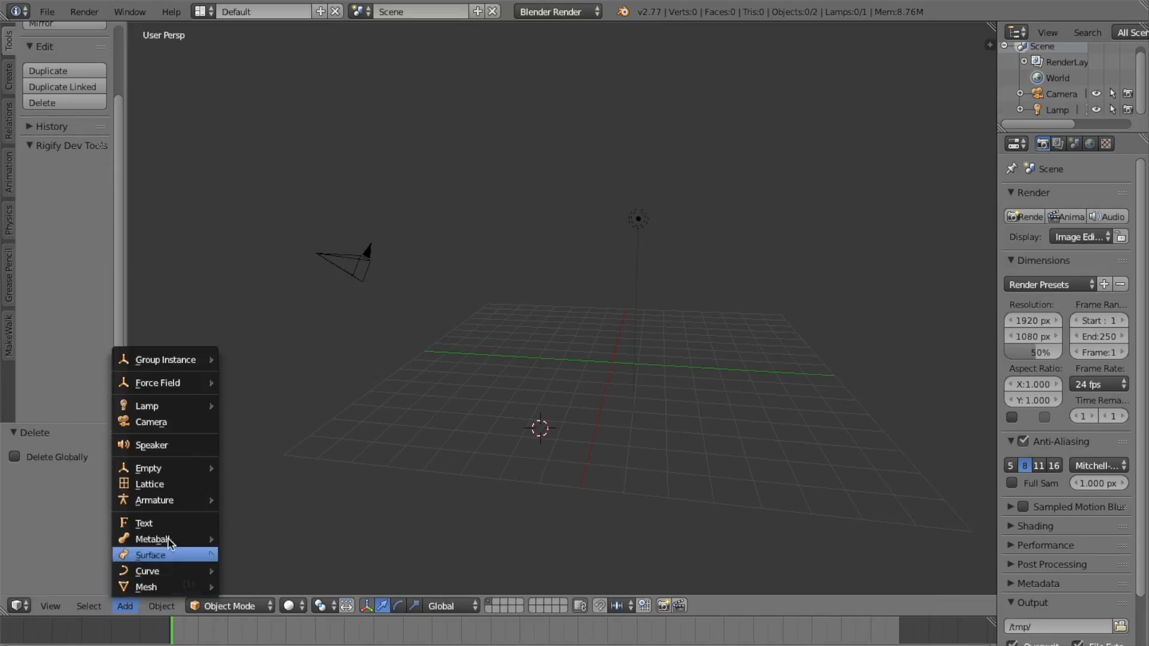
pyautogui.moveTo(177, 573)
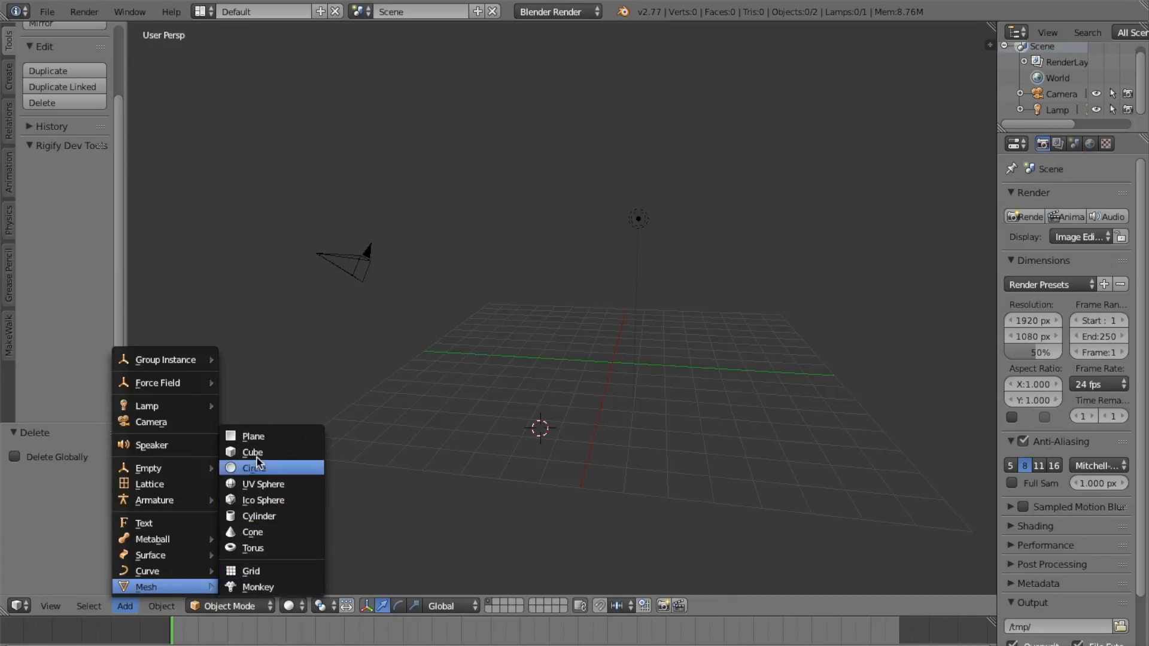
pyautogui.click(282, 451)
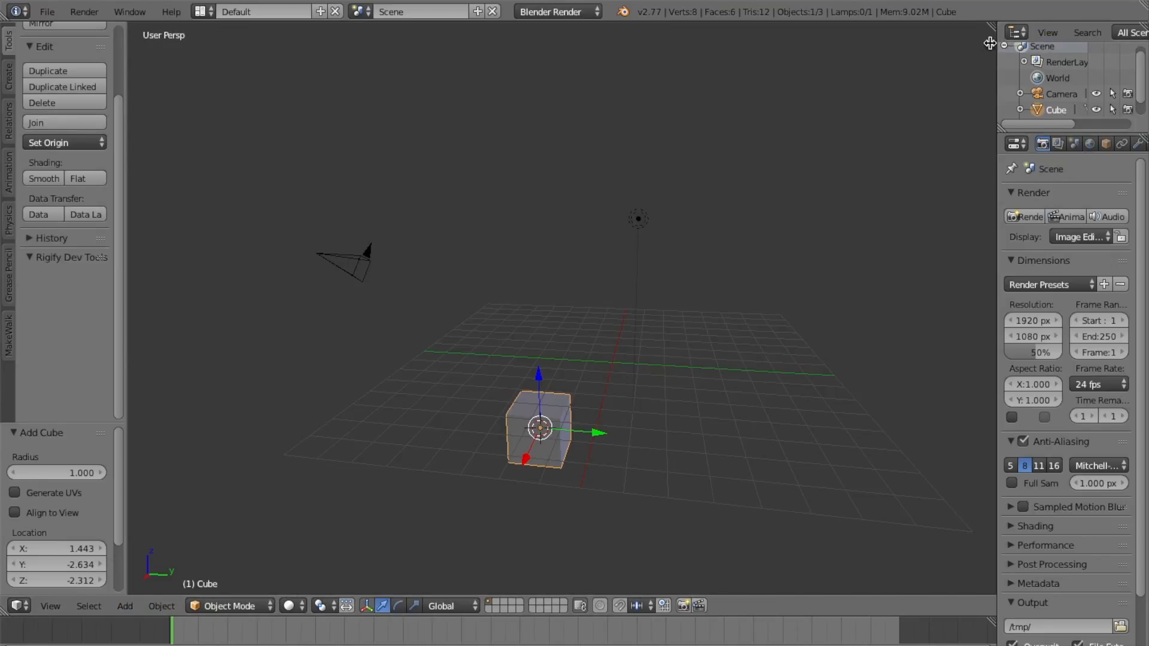
# Step: Set the cube's location to 0 on the X, Y and Z axes
pyautogui.click(990, 44)
pyautogui.moveTo(910, 73); pyautogui.dragTo(911, 104)
pyautogui.write('0')
pyautogui.press('Return')
pyautogui.scroll(5, 656, 222)
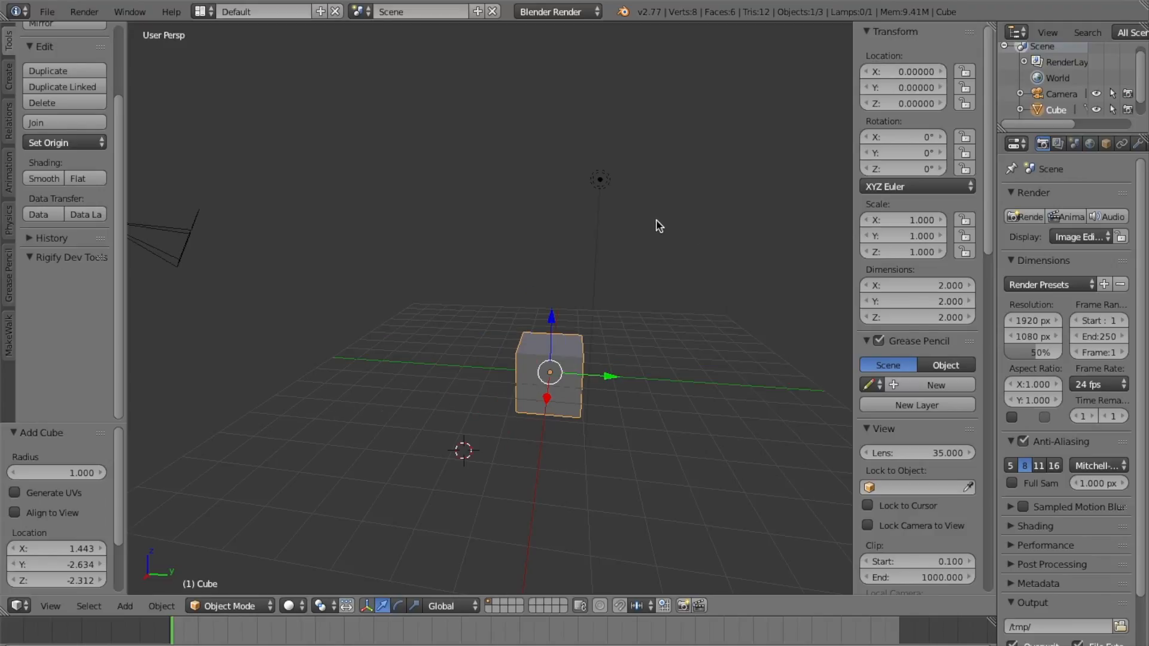
pyautogui.scroll(-1, 672, 230)
pyautogui.keyDown('shift'); pyautogui.moveTo(681, 238); pyautogui.dragTo(635, 181, button='middle'); pyautogui.keyUp('shift')
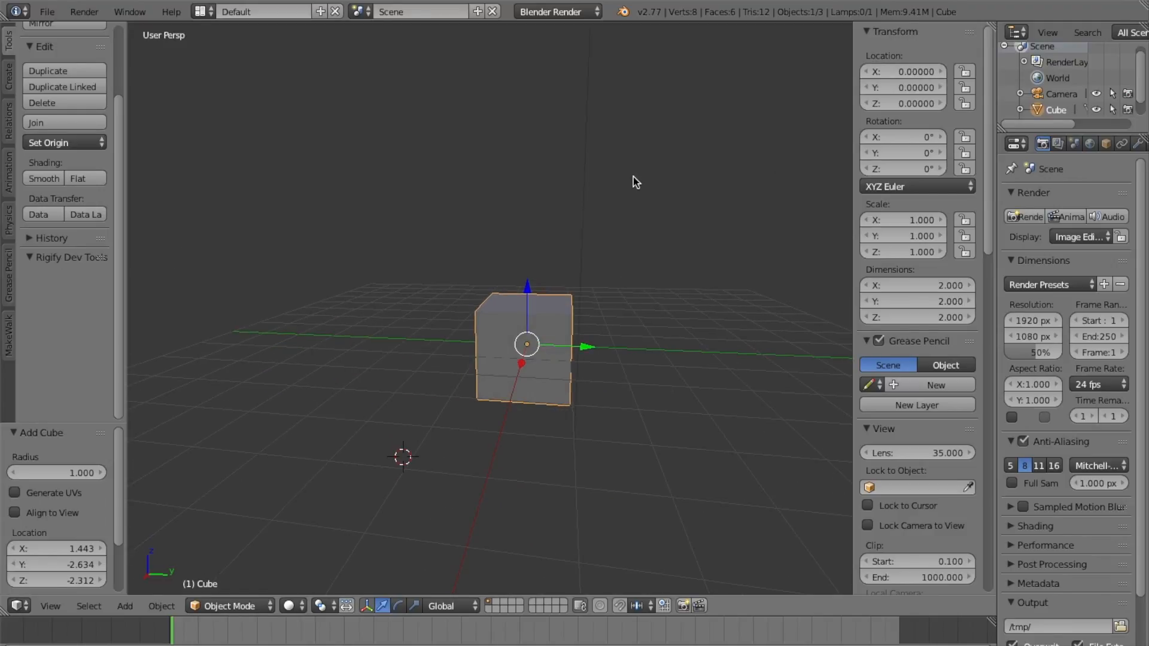
# Step: Enter Edit Mode and raise the cube's top face about 1.816 along Z to make a tall block
pyautogui.press('Tab')
pyautogui.moveTo(633, 177); pyautogui.dragTo(237, 246, button='middle')
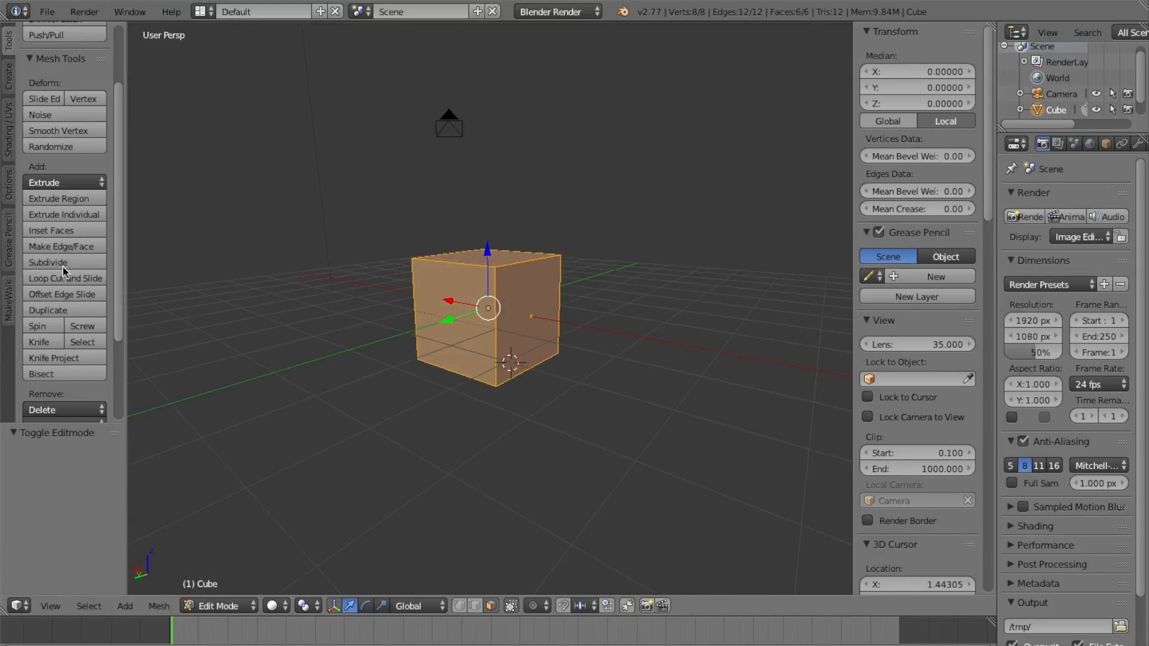
pyautogui.moveTo(300, 256); pyautogui.dragTo(292, 273, button='middle')
pyautogui.click(289, 276)
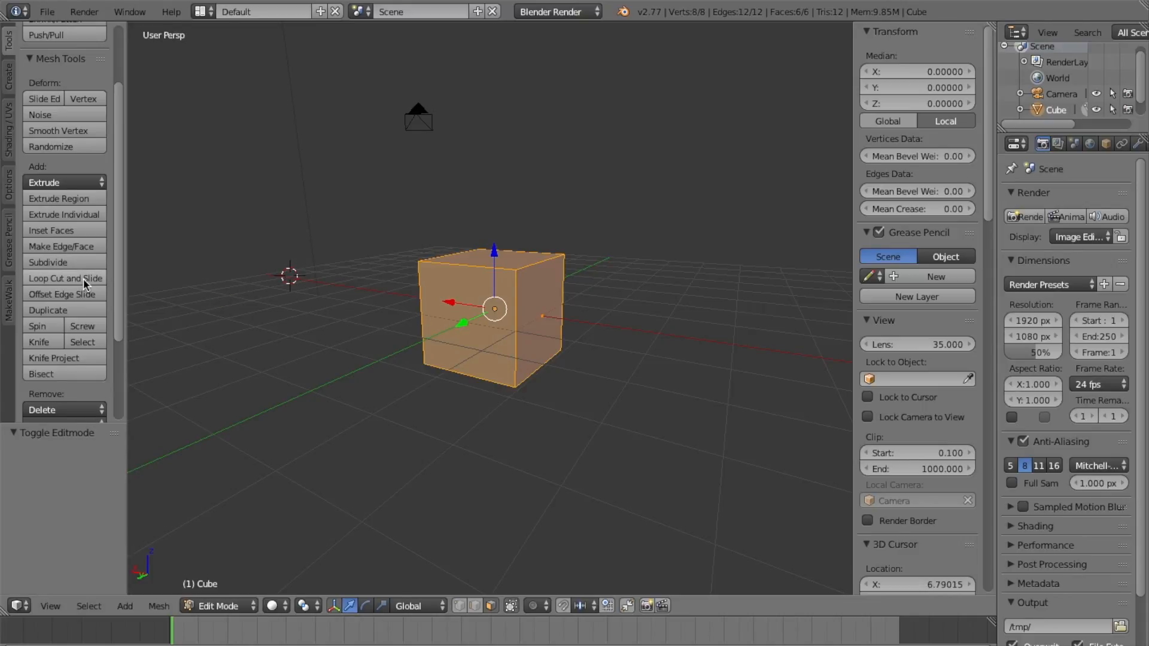
pyautogui.moveTo(359, 283); pyautogui.dragTo(440, 301, button='middle')
pyautogui.rightClick(525, 263)
pyautogui.moveTo(536, 204); pyautogui.dragTo(551, 109)
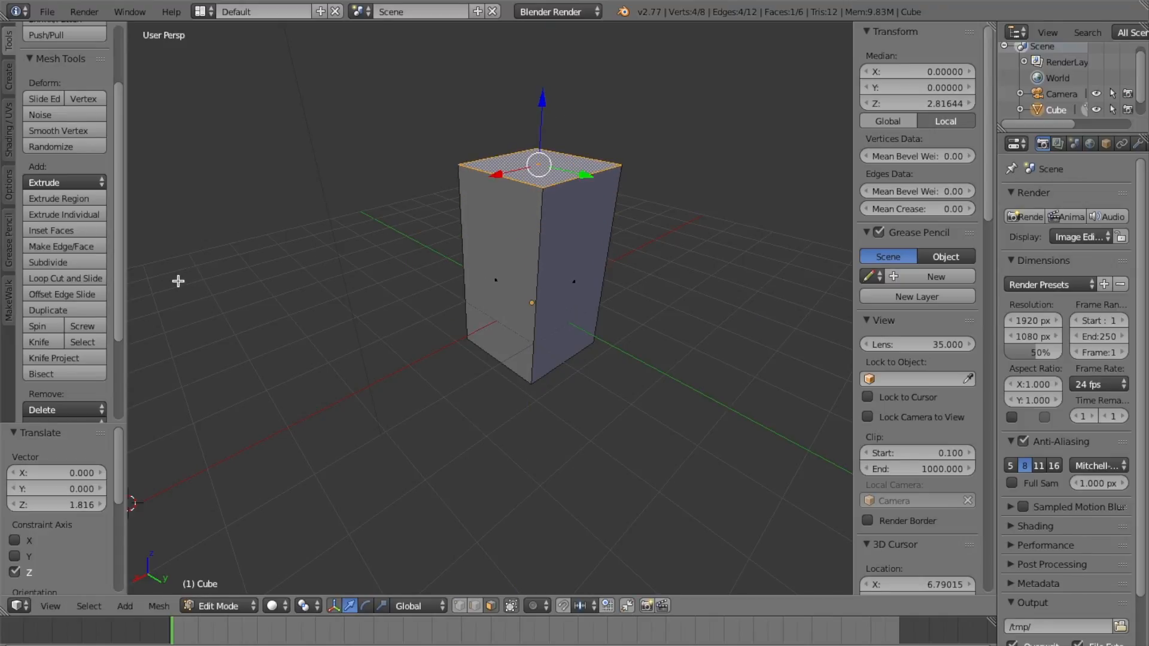
# Step: Add one horizontal loop cut around the block and slide it up to about 1.67 on Z
pyautogui.click(87, 285)
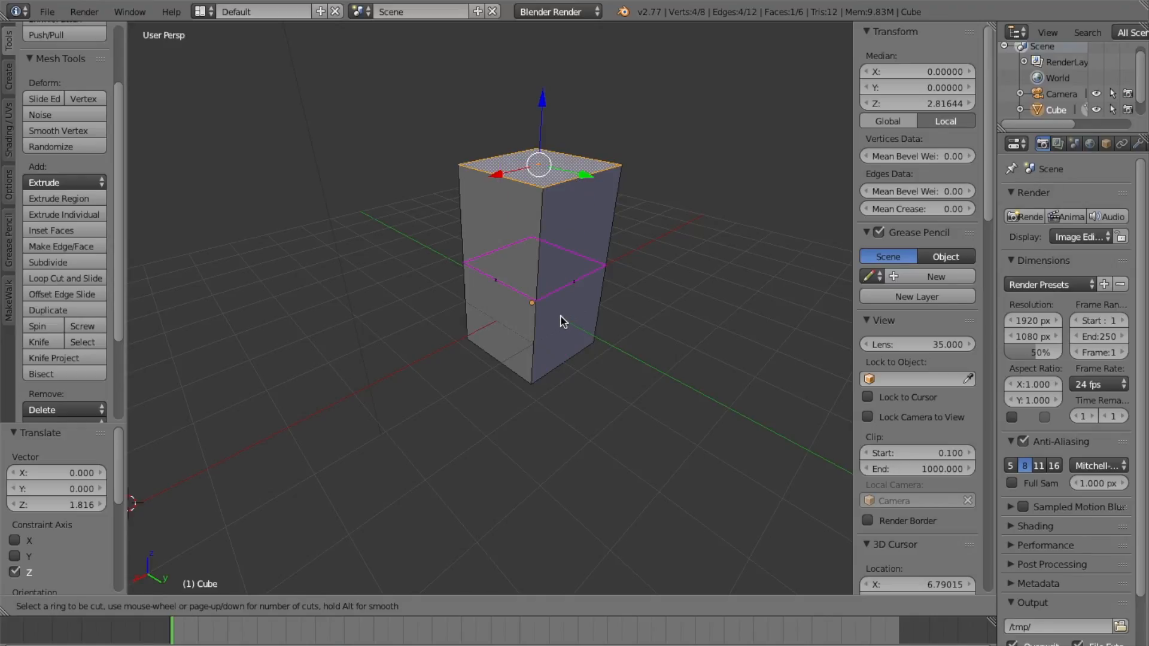
pyautogui.click(579, 290)
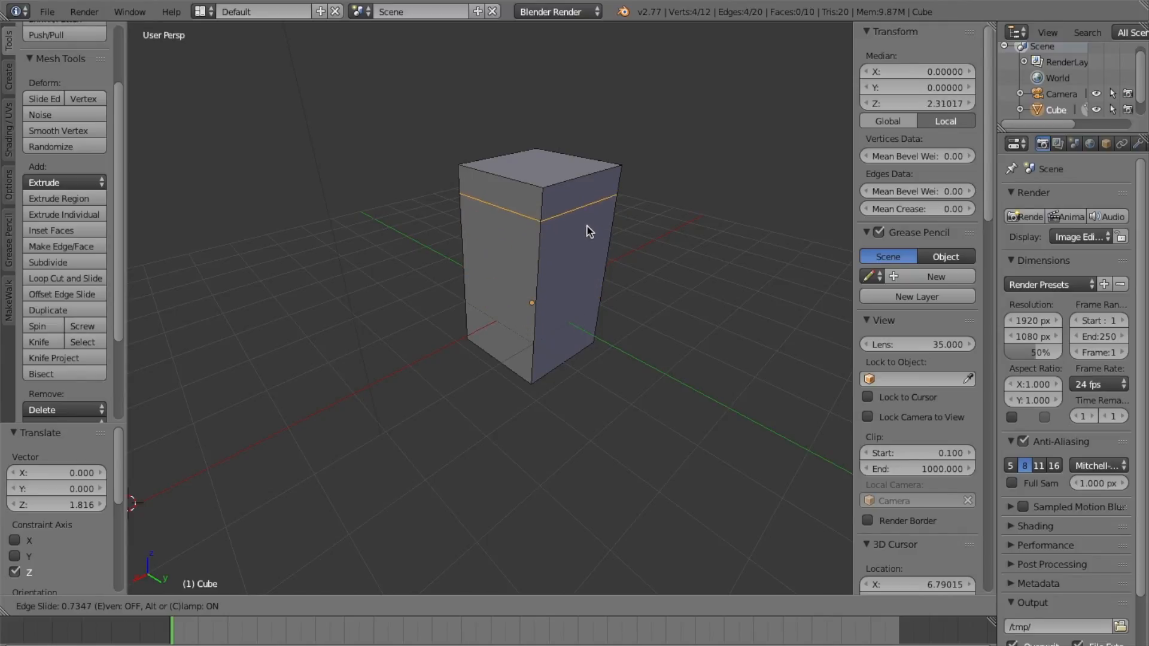
pyautogui.click(586, 256)
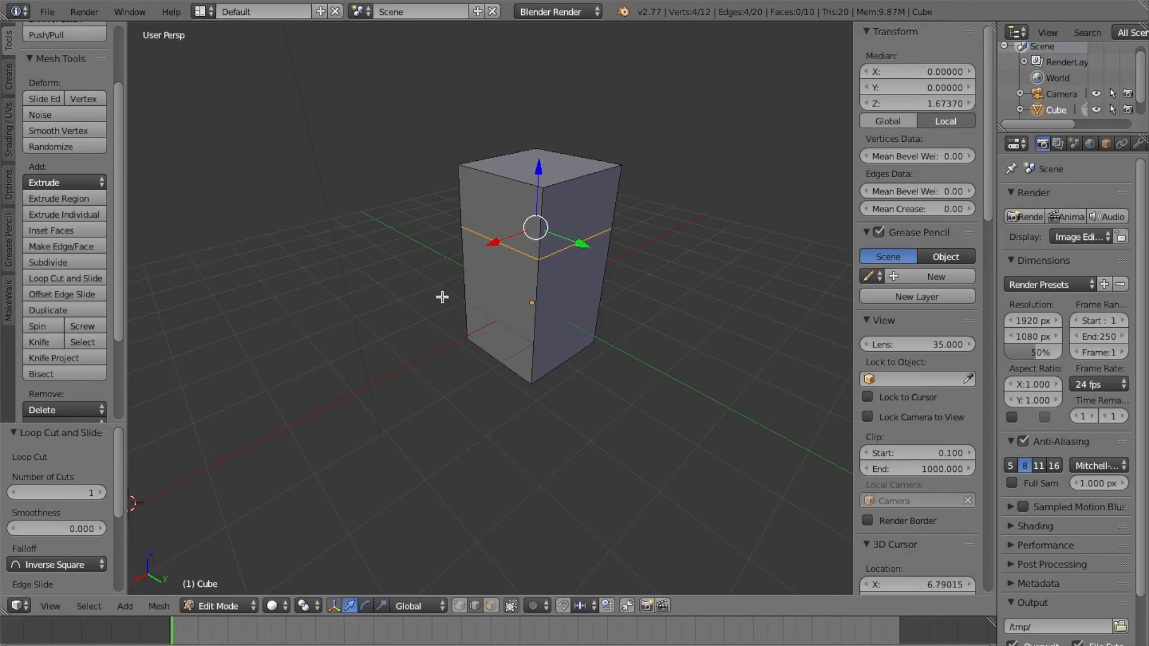
# Step: Add a second horizontal loop cut midway through the block's lower section without sliding it, and deselect everything
pyautogui.moveTo(443, 297); pyautogui.dragTo(372, 295, button='middle')
pyautogui.click(69, 277)
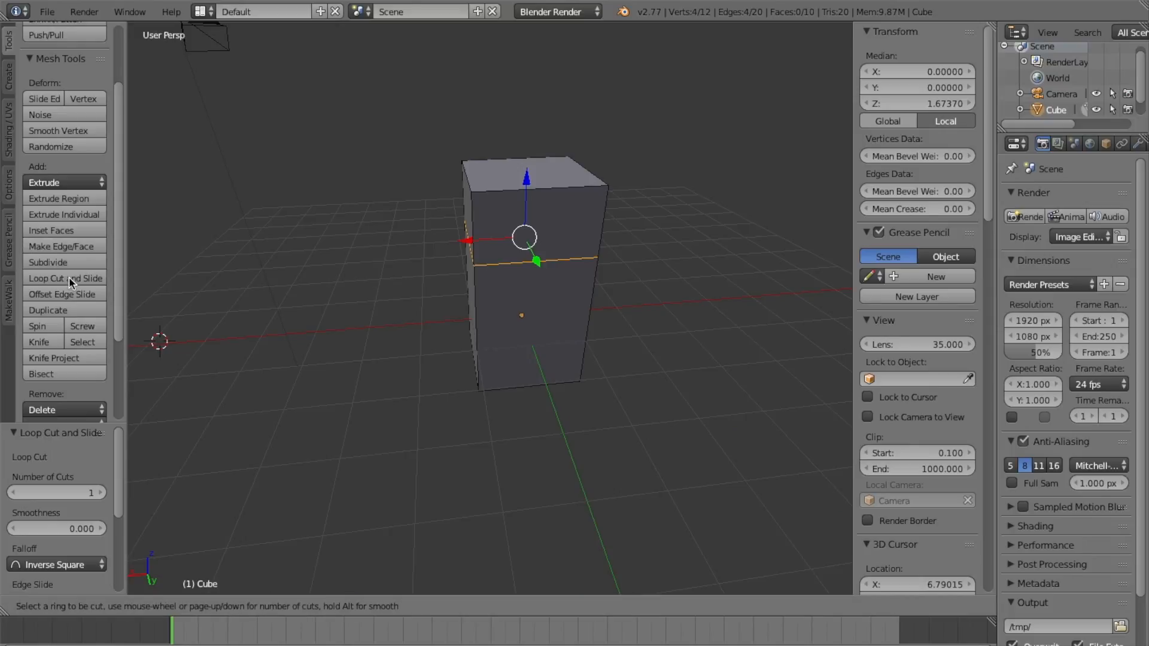
pyautogui.click(451, 328)
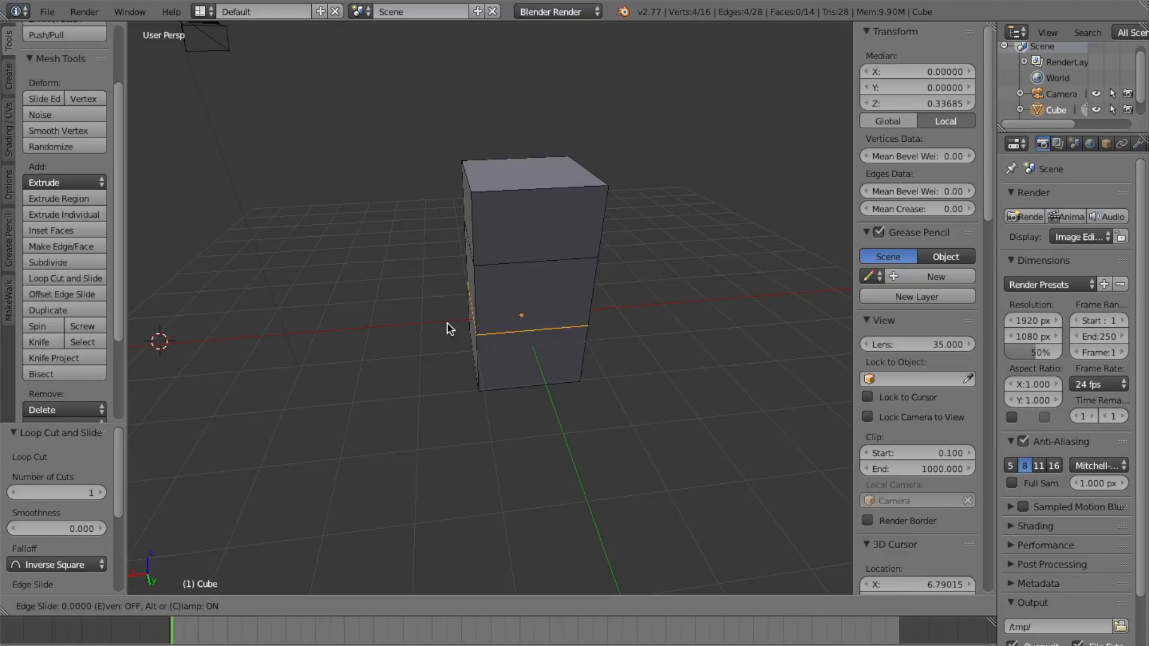
pyautogui.click(450, 328)
pyautogui.moveTo(449, 321); pyautogui.dragTo(587, 318, button='middle')
pyautogui.click(623, 301)
pyautogui.press('a')
# Step: Add a vertical loop cut over the block's top and sides and slide it to about -0.51 on X
pyautogui.moveTo(667, 305); pyautogui.dragTo(300, 306, button='middle')
pyautogui.click(62, 278)
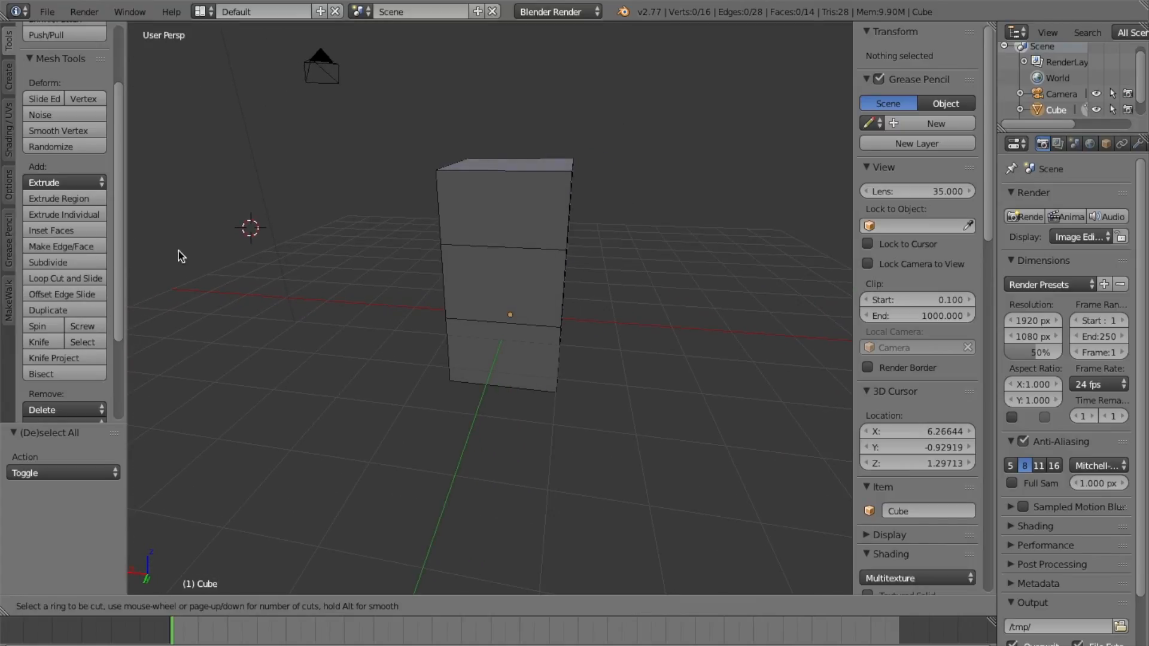
pyautogui.click(481, 169)
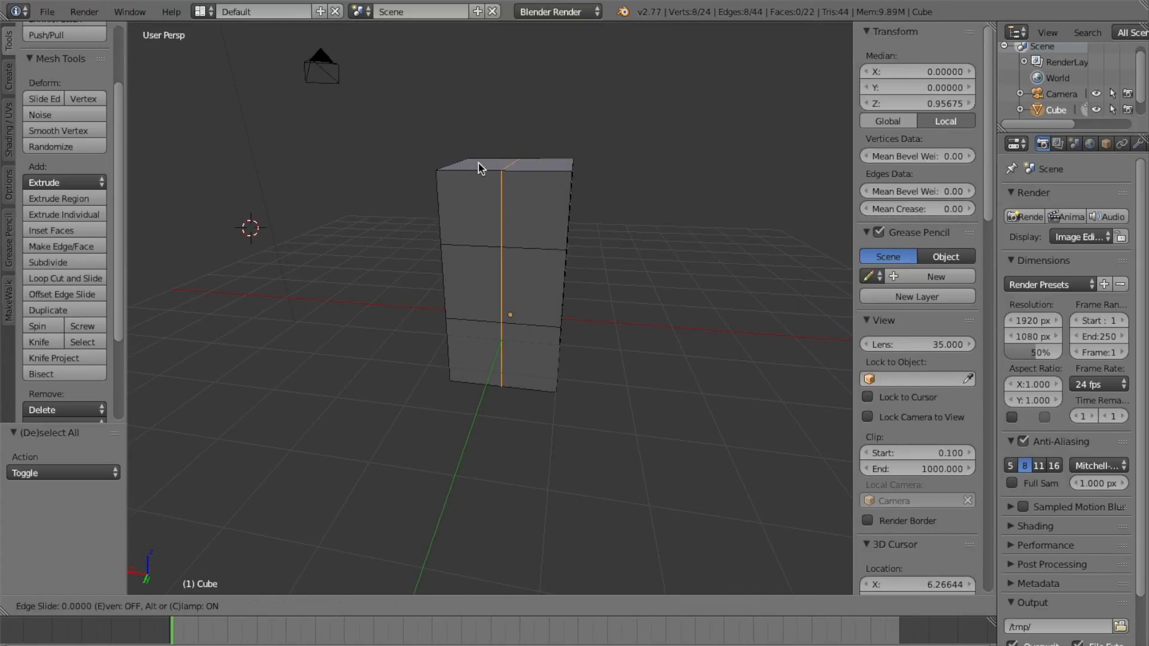
pyautogui.click(505, 169)
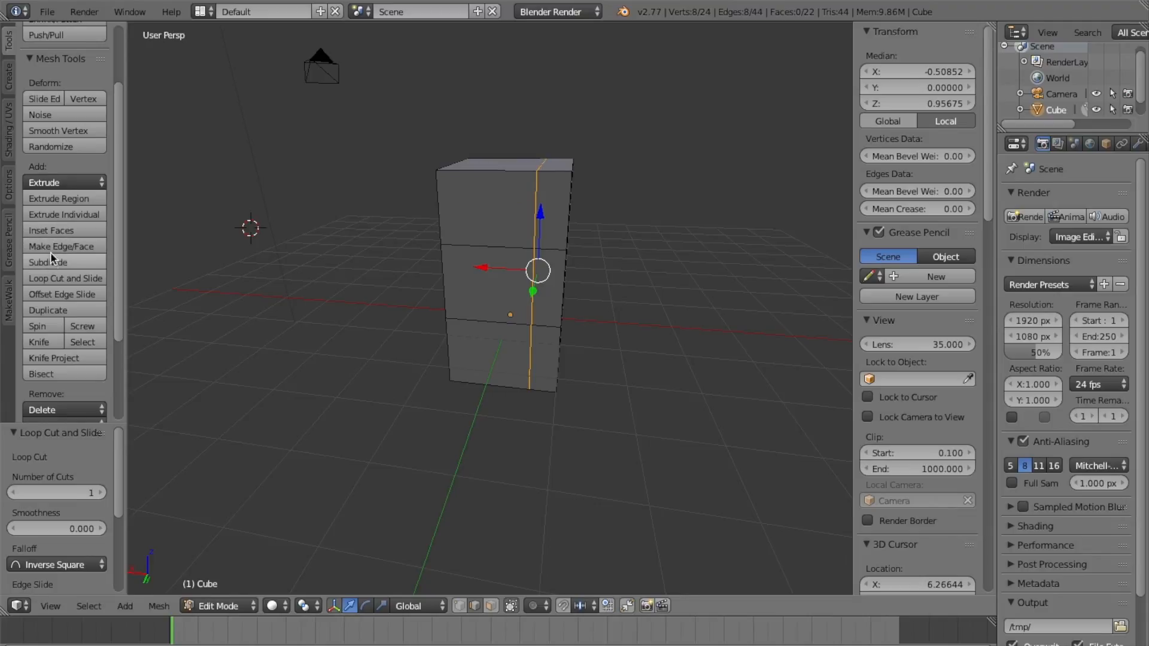
# Step: Add another vertical loop cut in the wider section and slide it to about 0.375 on X
pyautogui.click(76, 279)
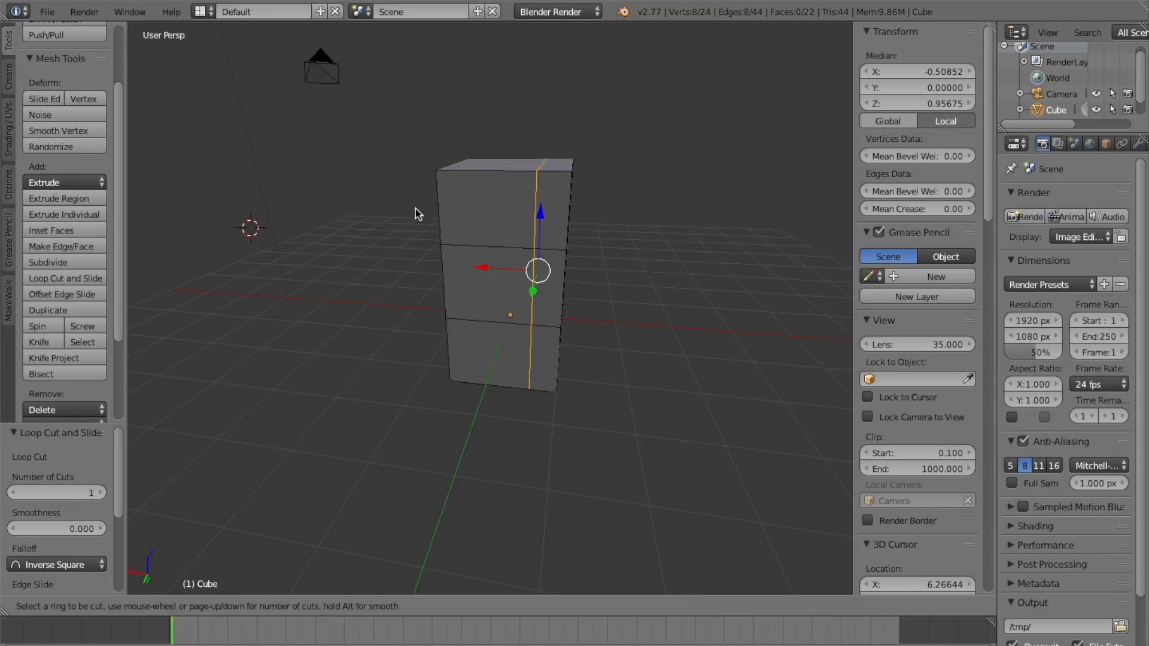
pyautogui.click(469, 171)
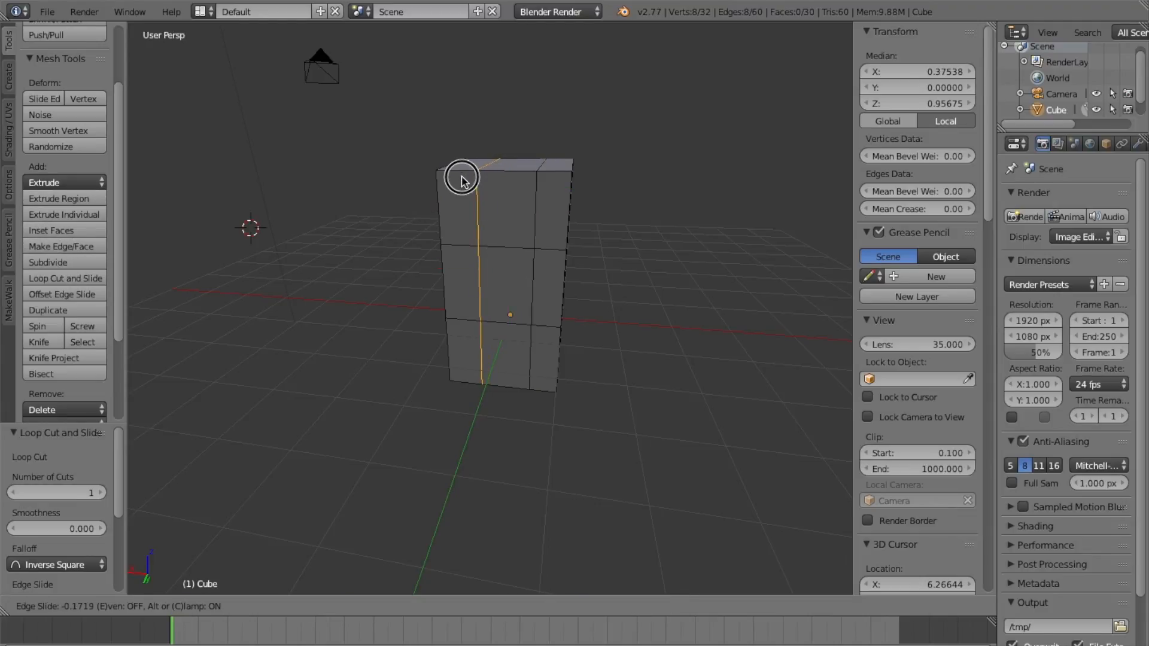
pyautogui.click(462, 179)
pyautogui.moveTo(521, 272); pyautogui.dragTo(632, 293, button='middle')
pyautogui.moveTo(493, 292); pyautogui.dragTo(537, 299, button='middle')
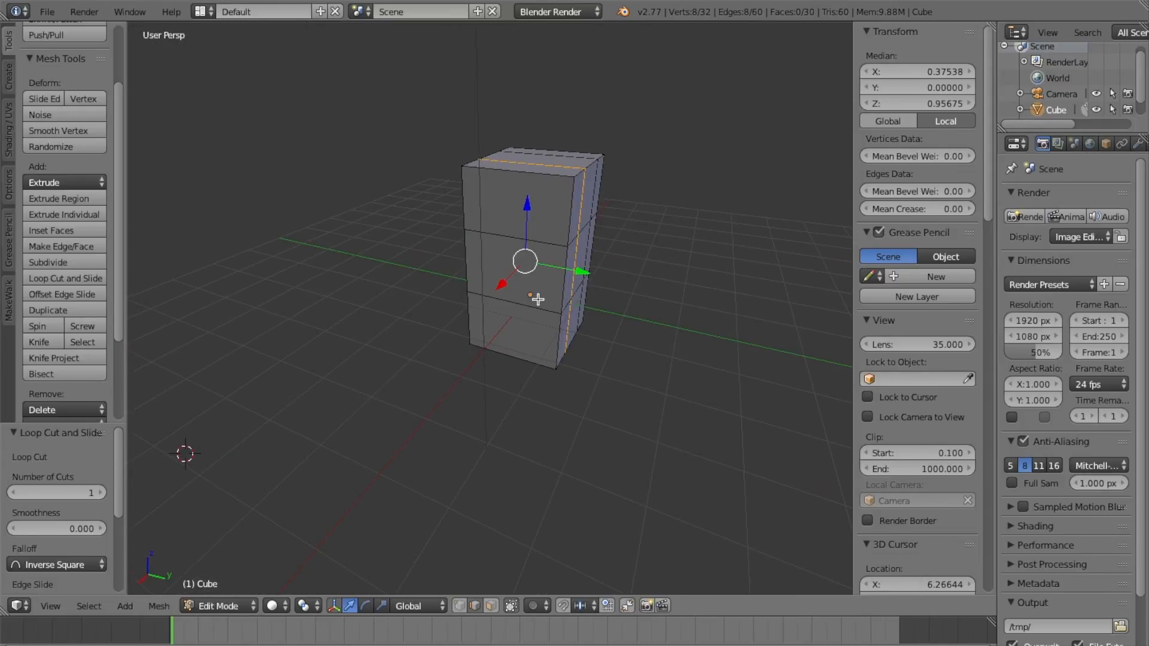
pyautogui.moveTo(553, 210); pyautogui.dragTo(497, 187, button='middle')
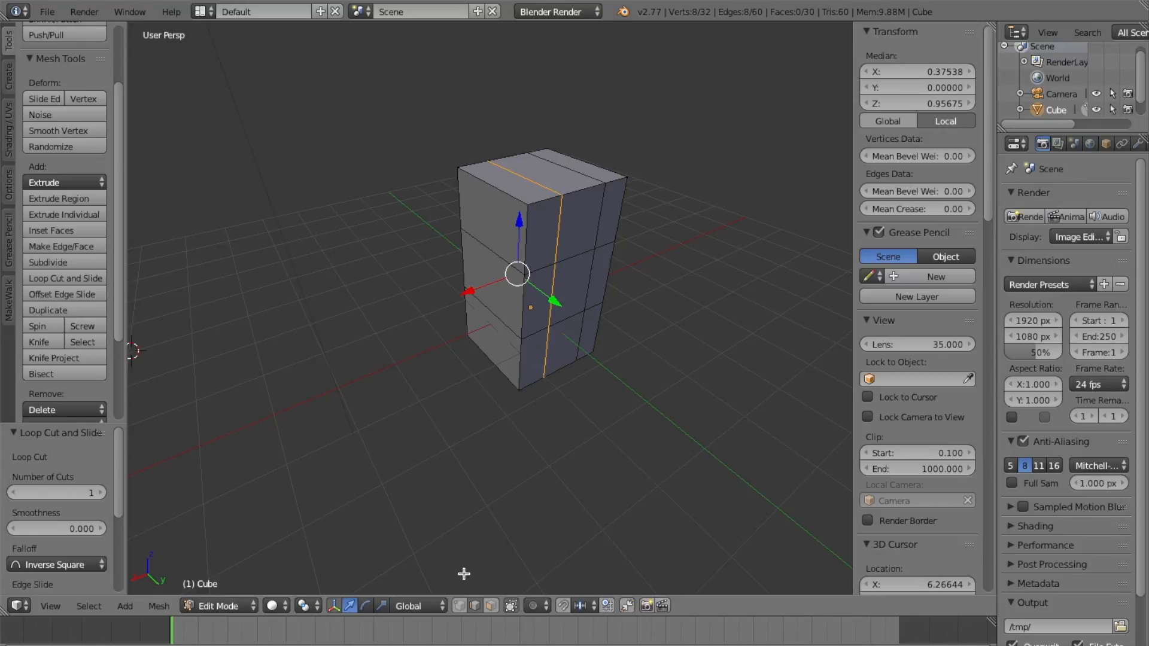
# Step: Lower the block's top front edge about 0.425 along Z and move it about 0.167 inward along X
pyautogui.rightClick(499, 182)
pyautogui.press('g')
pyautogui.press('z')
pyautogui.moveTo(492, 155); pyautogui.dragTo(492, 157)
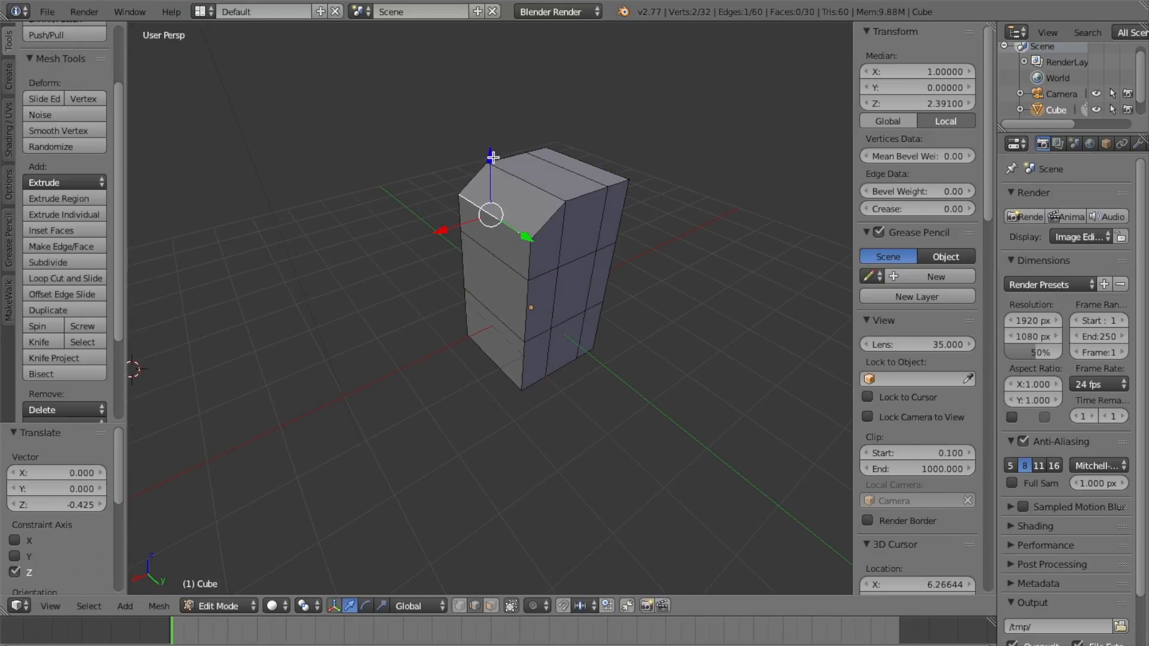
pyautogui.moveTo(444, 231); pyautogui.dragTo(457, 227)
pyautogui.moveTo(498, 246); pyautogui.dragTo(465, 240, button='middle')
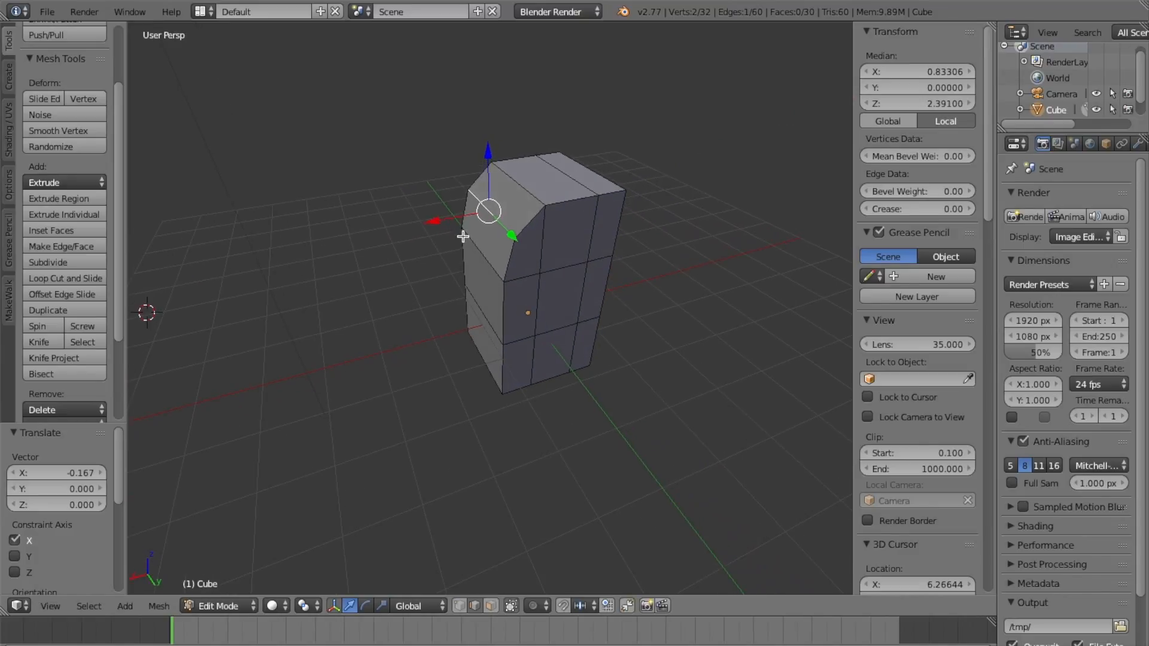
# Step: Move the front's bottom edge and lower loop edge inward along X, the loop edge by about 0.214
pyautogui.rightClick(490, 364)
pyautogui.moveTo(434, 380); pyautogui.dragTo(450, 324)
pyautogui.moveTo(544, 249); pyautogui.dragTo(593, 242, button='middle')
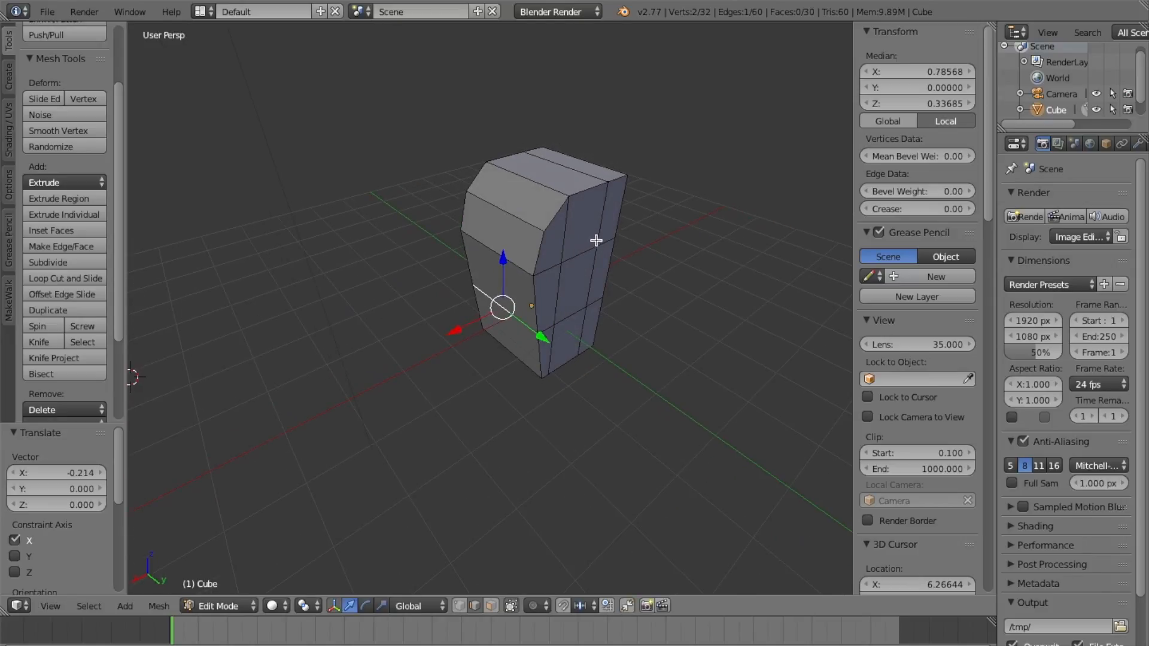
# Step: Select the outer edges of the top's middle and rear strips on both sides and scale them inward
pyautogui.rightClick(589, 185)
pyautogui.moveTo(443, 205); pyautogui.dragTo(584, 228, button='middle')
pyautogui.keyDown('shift'); pyautogui.rightClick(487, 167); pyautogui.keyUp('shift')
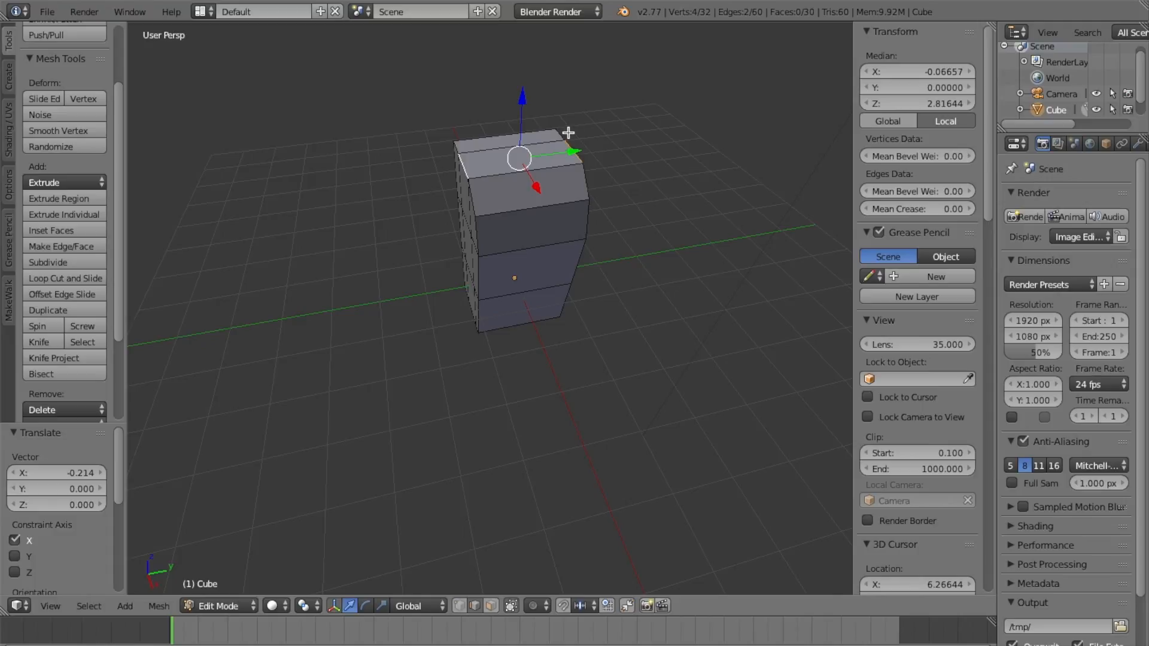
pyautogui.keyDown('shift'); pyautogui.rightClick(457, 150); pyautogui.keyUp('shift')
pyautogui.moveTo(596, 165); pyautogui.dragTo(608, 210, button='middle')
pyautogui.press('s')
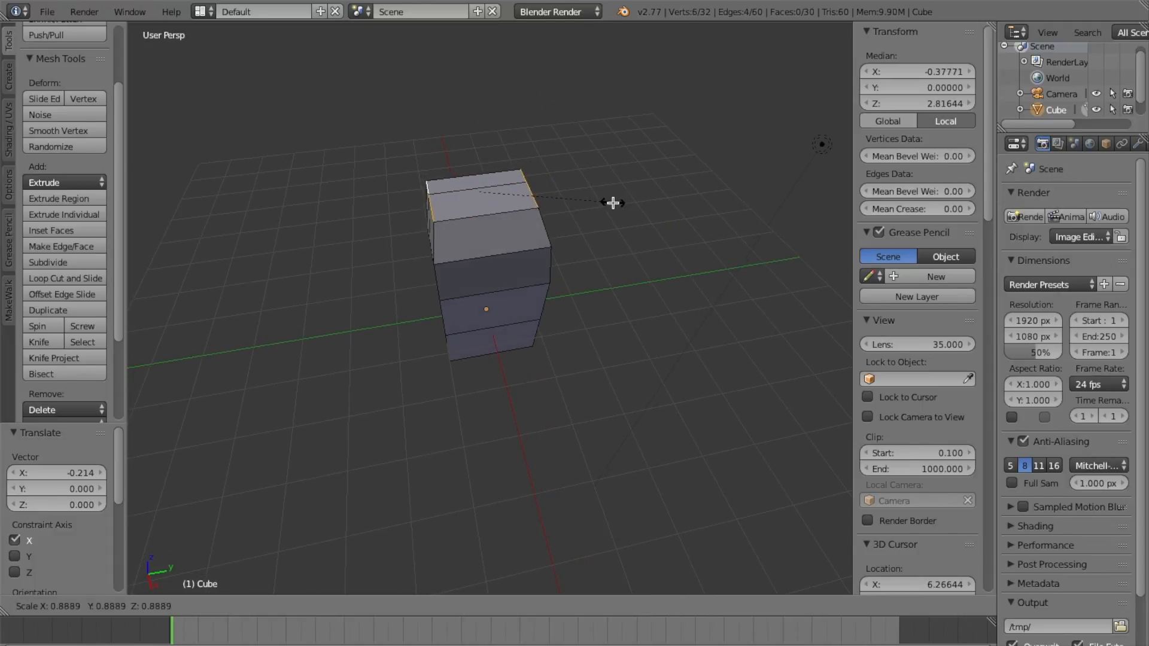
pyautogui.click(574, 202)
# Step: Raise the middle edges of the upper horizontal loop on both Y sides about 0.68 along Z
pyautogui.moveTo(605, 218); pyautogui.dragTo(460, 188, button='middle')
pyautogui.rightClick(536, 260)
pyautogui.moveTo(490, 255); pyautogui.dragTo(521, 237, button='middle')
pyautogui.keyDown('shift'); pyautogui.rightClick(479, 256); pyautogui.keyUp('shift')
pyautogui.moveTo(491, 195); pyautogui.dragTo(487, 142)
# Step: Raise the middle edges of the lower horizontal loop on both Y sides about 1.146 along Z
pyautogui.moveTo(487, 143); pyautogui.dragTo(452, 326, button='middle')
pyautogui.rightClick(507, 301)
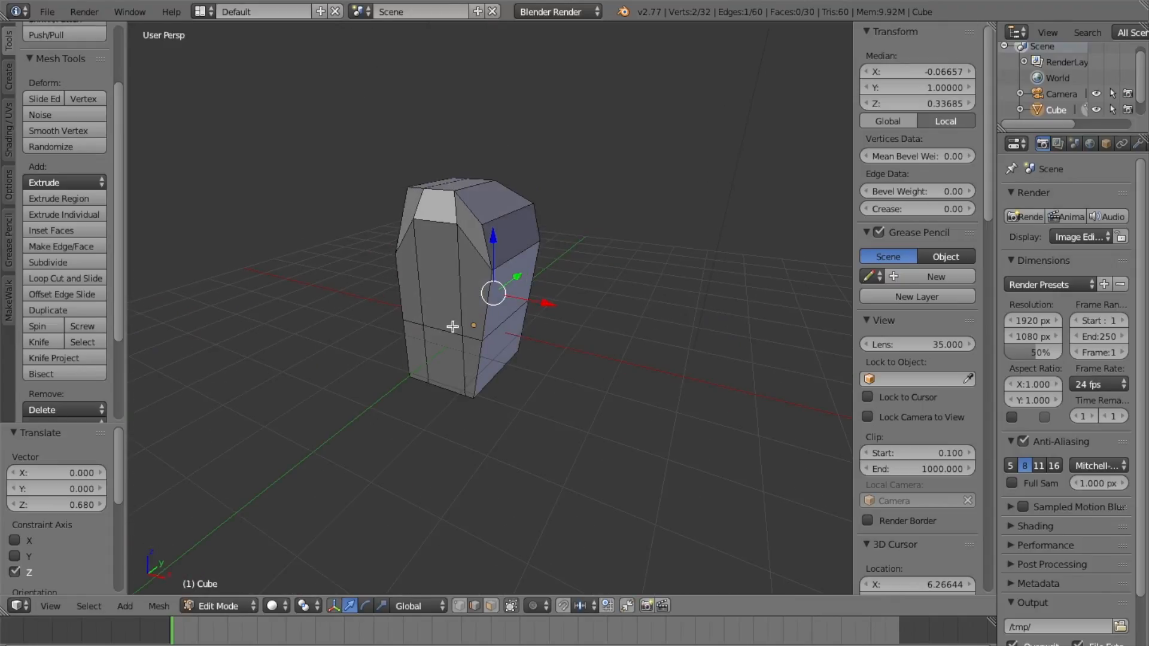
pyautogui.keyDown('shift'); pyautogui.rightClick(440, 328); pyautogui.keyUp('shift')
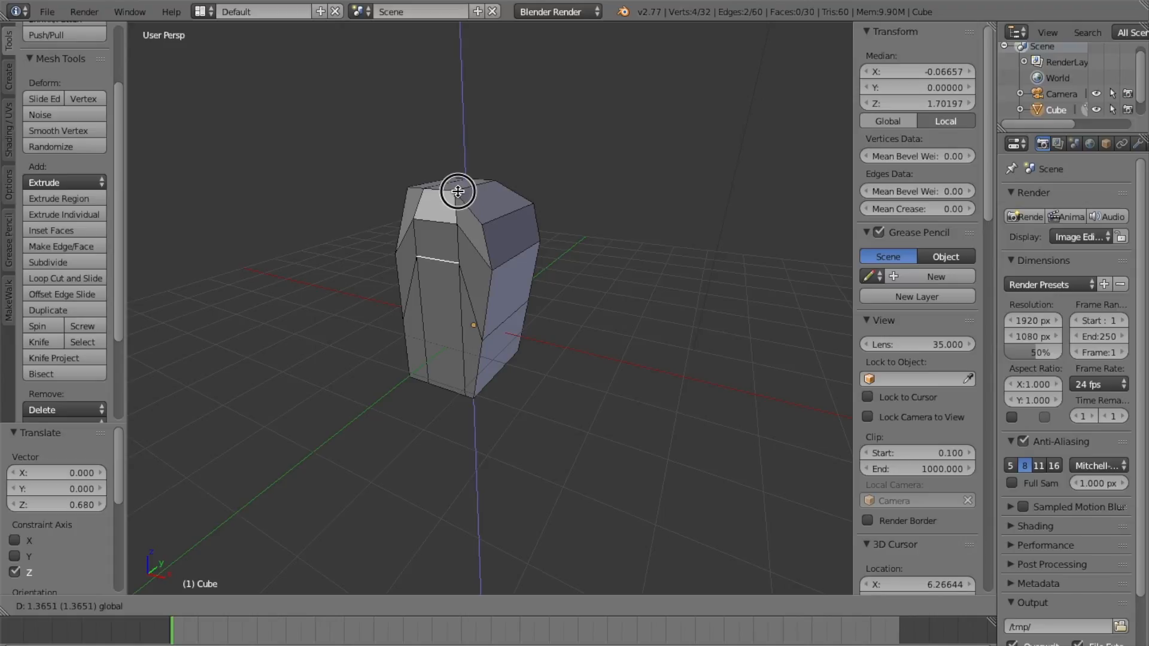
pyautogui.click(451, 198)
pyautogui.moveTo(451, 197); pyautogui.dragTo(687, 336, button='middle')
# Step: Raise the front and back edges of the lower horizontal loop about 0.698 along Z
pyautogui.rightClick(553, 327)
pyautogui.moveTo(558, 350); pyautogui.dragTo(731, 361, button='middle')
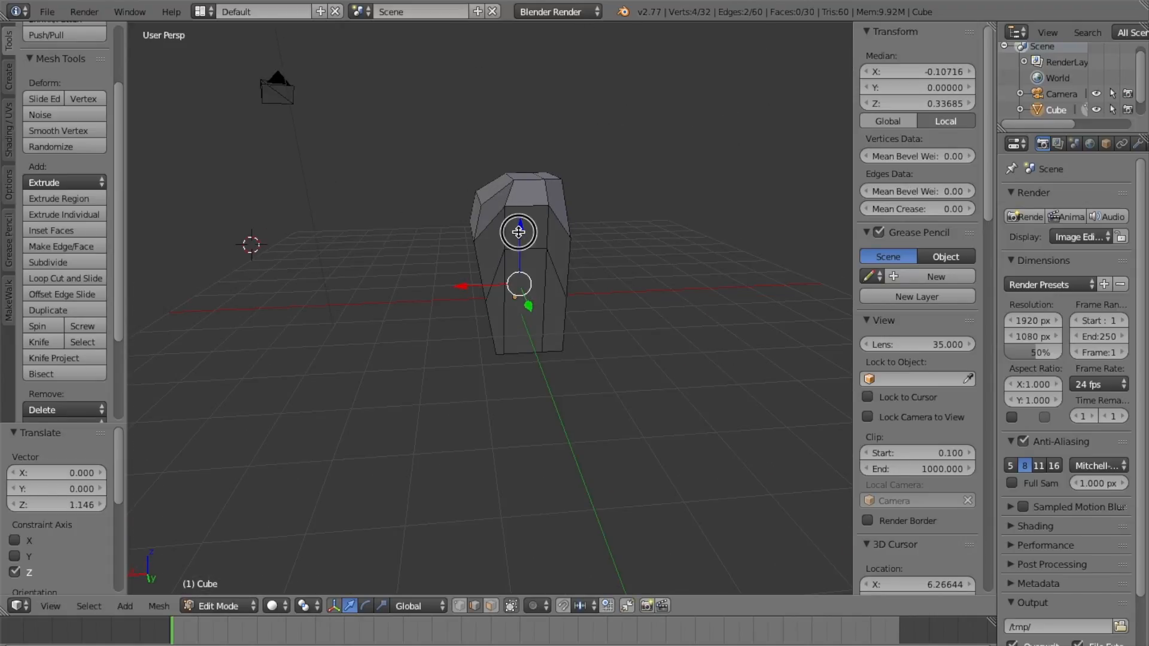
pyautogui.press('g')
pyautogui.press('z')
pyautogui.click(521, 204)
pyautogui.moveTo(522, 204); pyautogui.dragTo(412, 300, button='middle')
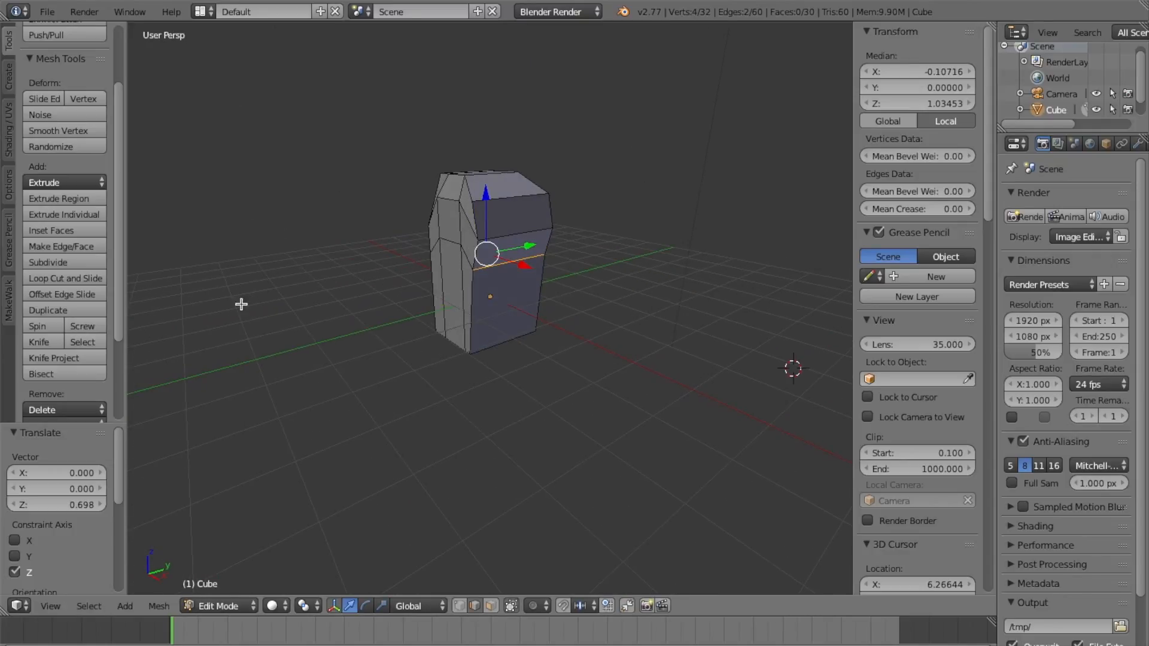
# Step: Switch to face selection and individually extrude the two opposite shoulder faces about 3.2 outward as arms
pyautogui.click(492, 606)
pyautogui.rightClick(458, 225)
pyautogui.moveTo(530, 395); pyautogui.dragTo(430, 419, button='middle')
pyautogui.keyDown('shift'); pyautogui.rightClick(577, 236); pyautogui.keyUp('shift')
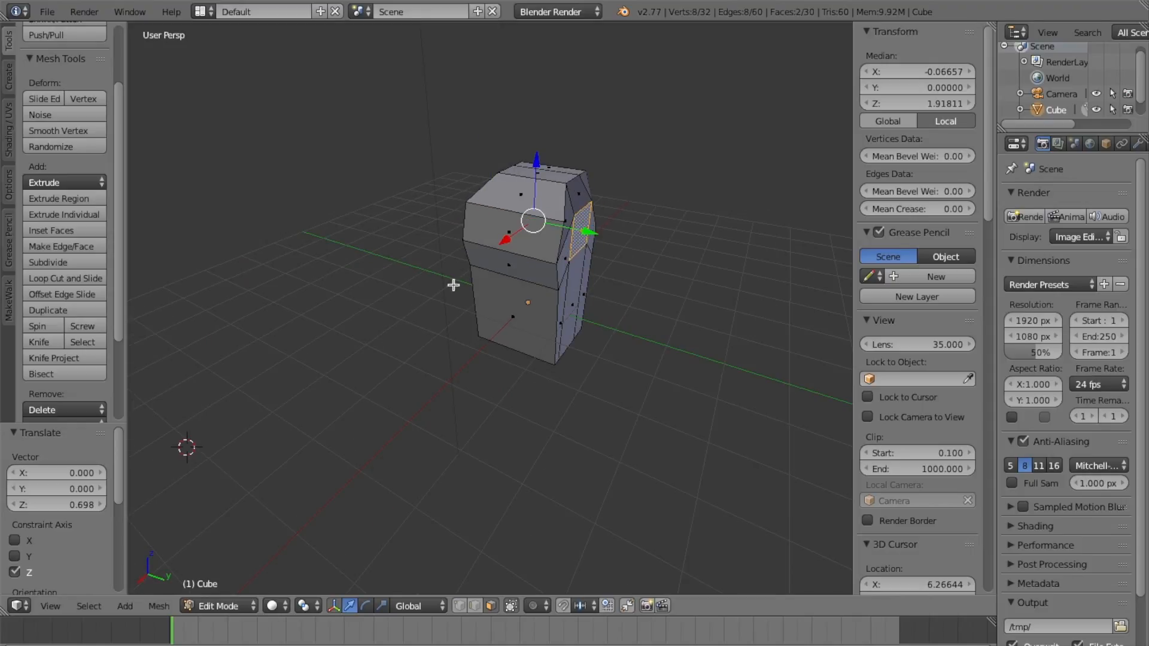
pyautogui.click(86, 211)
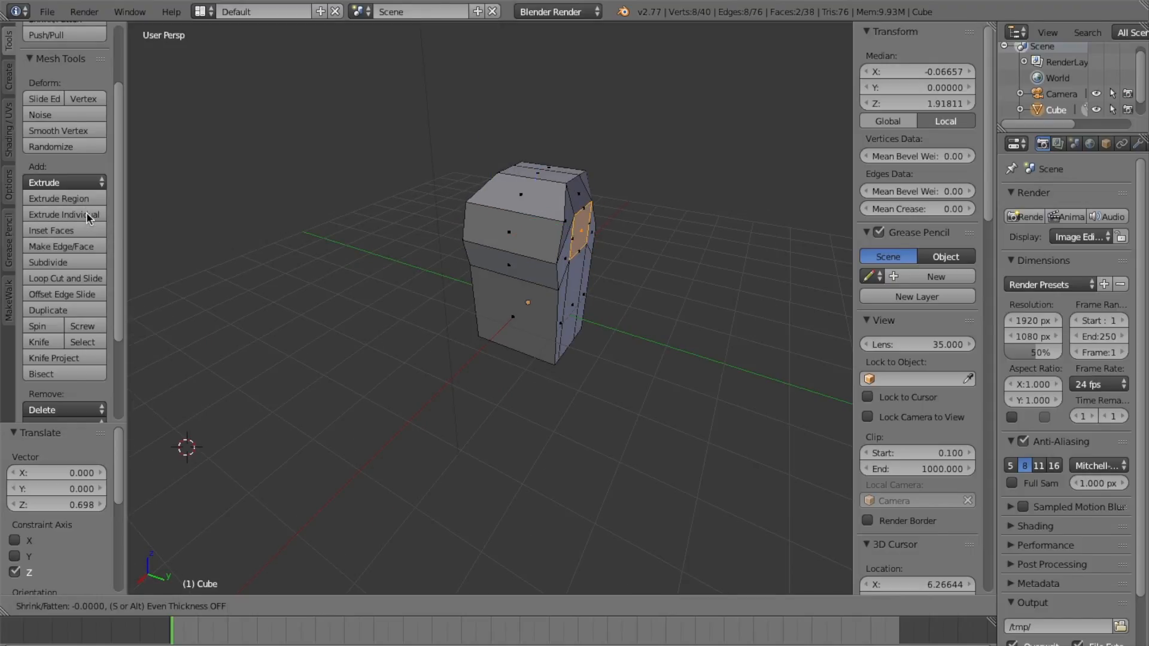
pyautogui.click(77, 285)
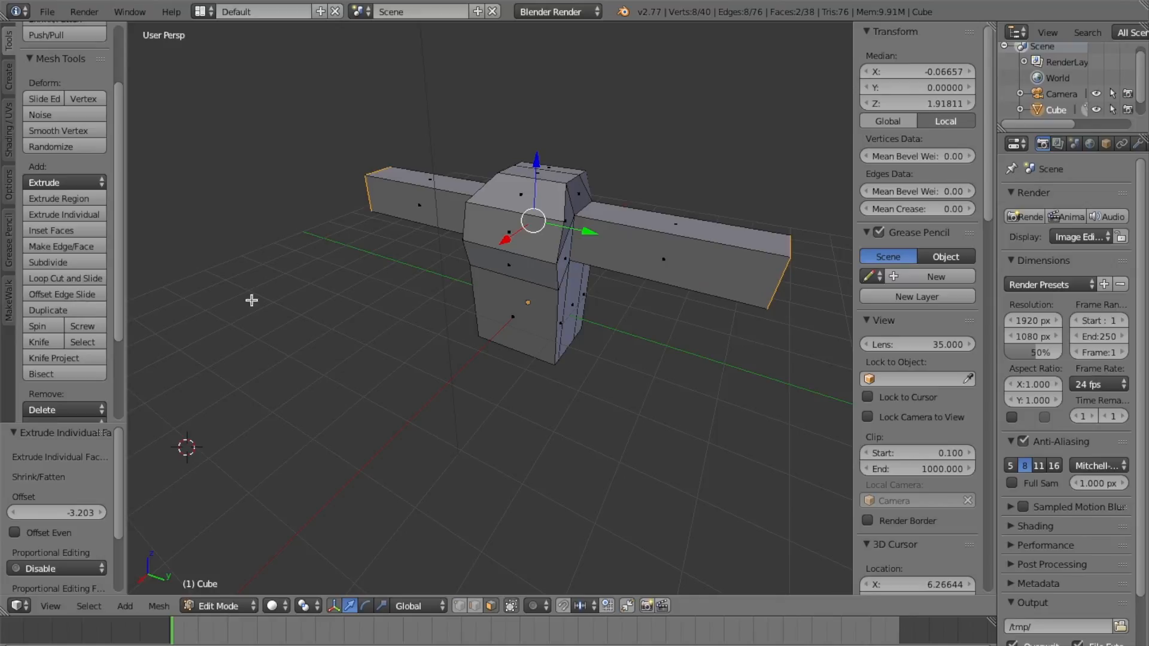
# Step: Return to Object Mode and delete the torso with its extruded arms
pyautogui.moveTo(424, 255); pyautogui.dragTo(546, 413, button='middle')
pyautogui.moveTo(613, 318); pyautogui.dragTo(633, 293, button='middle')
pyautogui.press('Tab')
pyautogui.press('x')
pyautogui.moveTo(726, 275); pyautogui.dragTo(588, 291, button='middle')
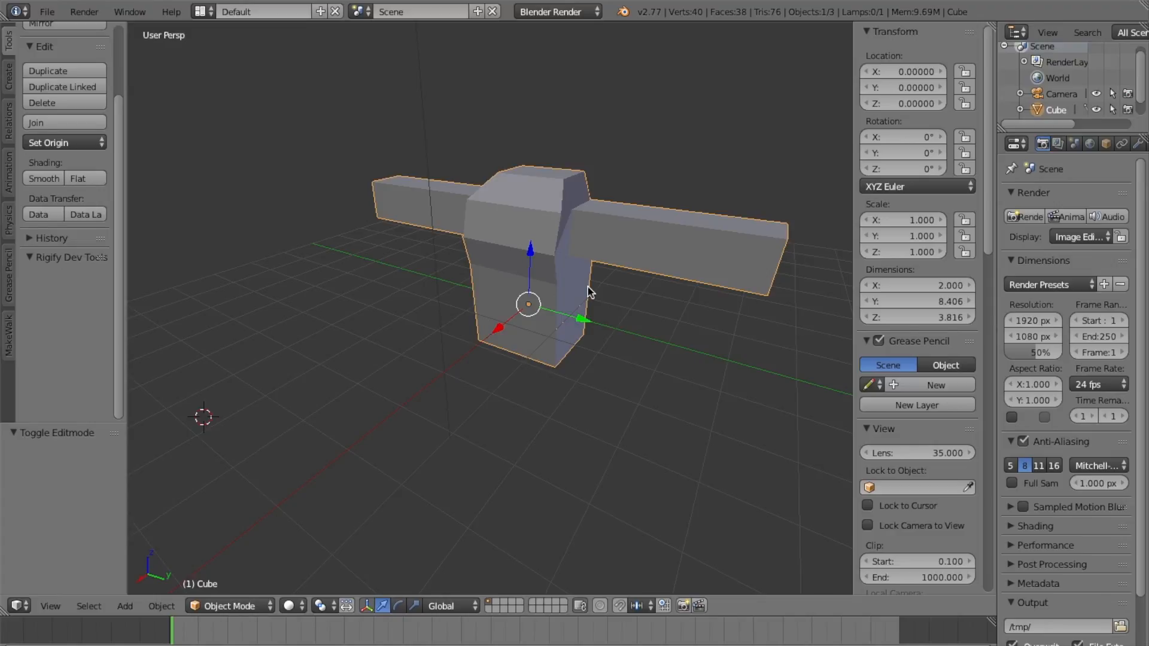
pyautogui.press('x')
pyautogui.click(581, 287)
pyautogui.moveTo(573, 295); pyautogui.dragTo(539, 308, button='middle')
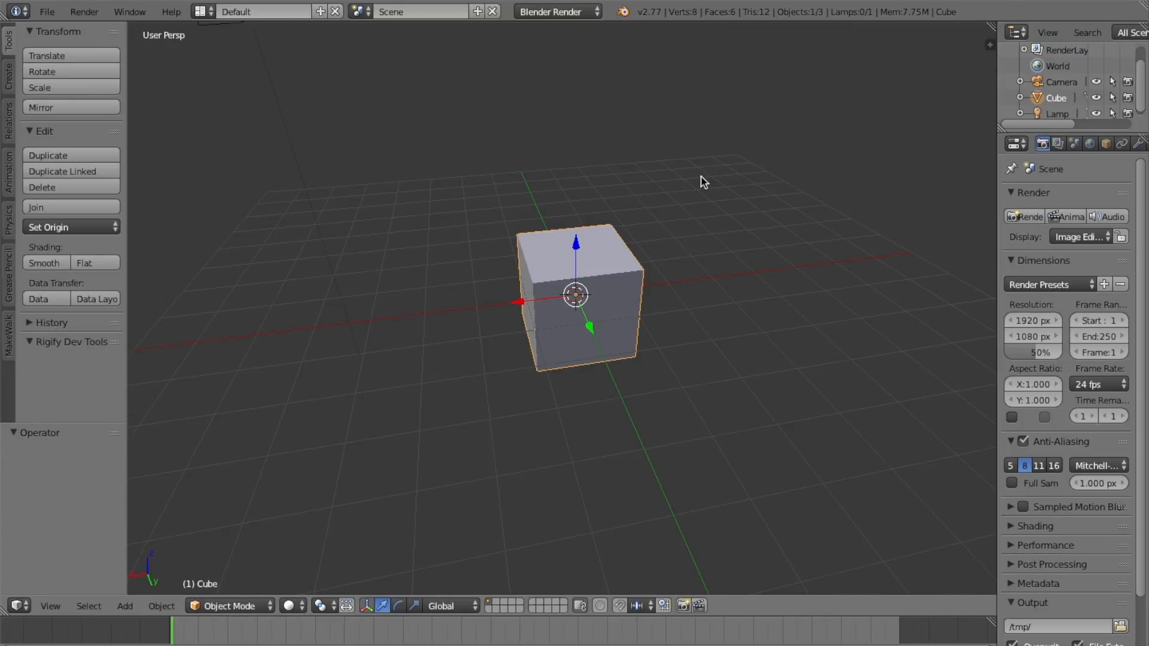
pyautogui.moveTo(703, 181); pyautogui.dragTo(604, 232, button='middle')
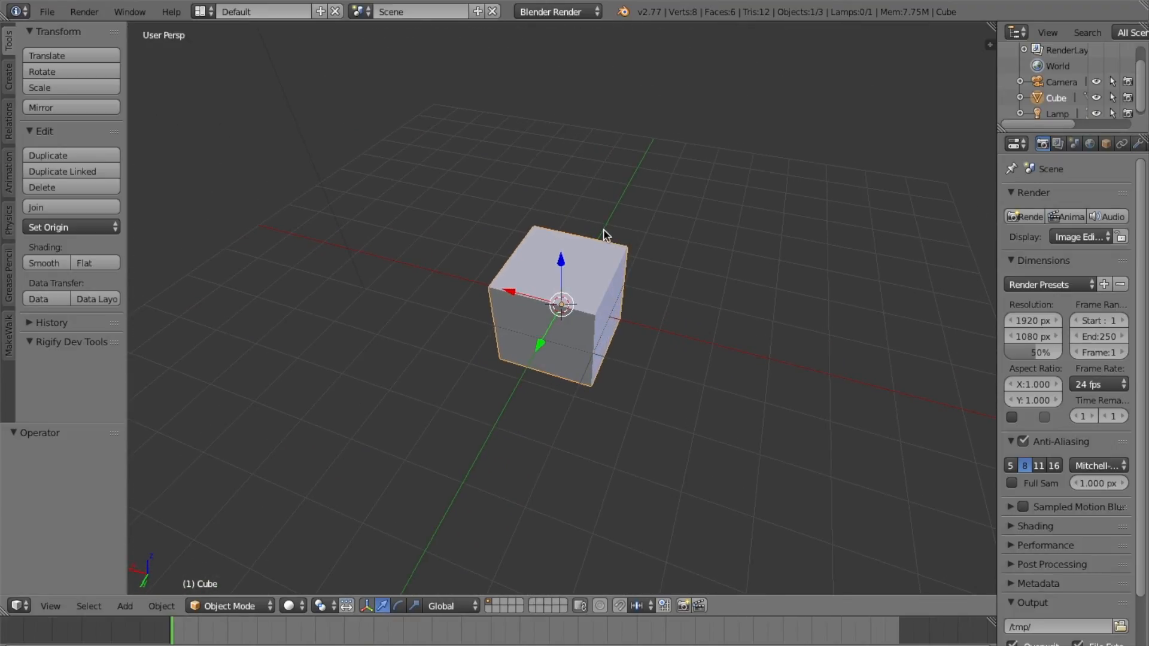
# Step: Raise the cube along the Z axis above the grid floor
pyautogui.moveTo(702, 246); pyautogui.dragTo(671, 235, button='middle')
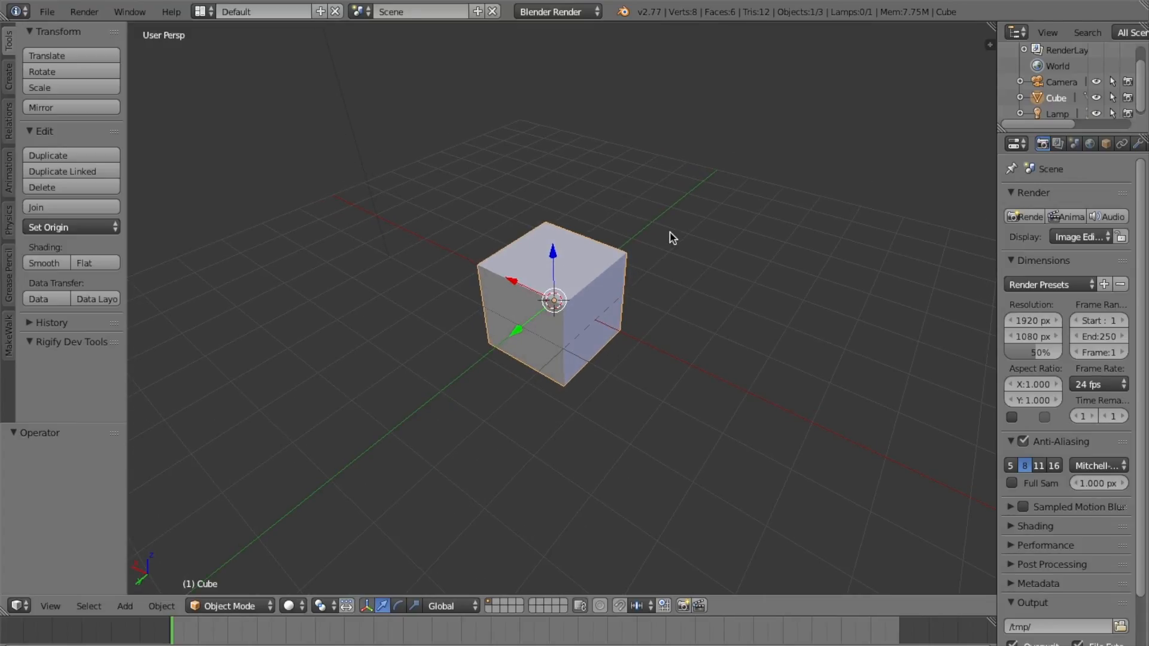
pyautogui.moveTo(672, 238); pyautogui.dragTo(547, 238, button='middle')
pyautogui.moveTo(544, 240); pyautogui.dragTo(543, 188)
pyautogui.moveTo(462, 334); pyautogui.dragTo(664, 362, button='middle')
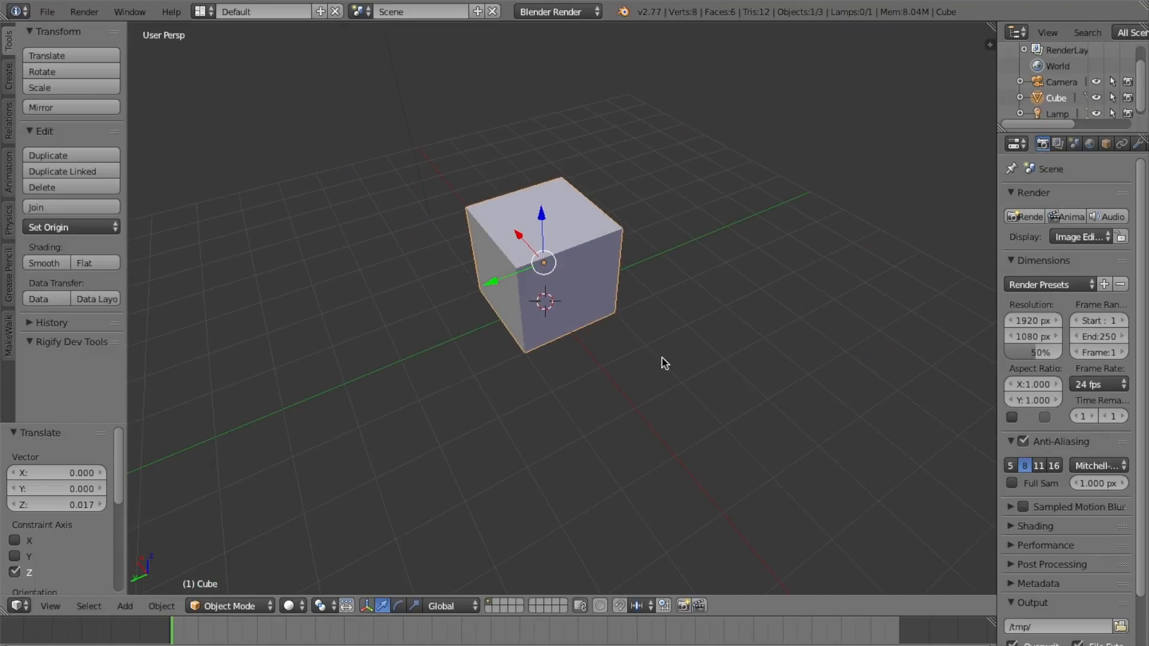
# Step: Enter Edit Mode on the cube and delete all its vertices
pyautogui.moveTo(415, 354); pyautogui.dragTo(458, 350, button='middle')
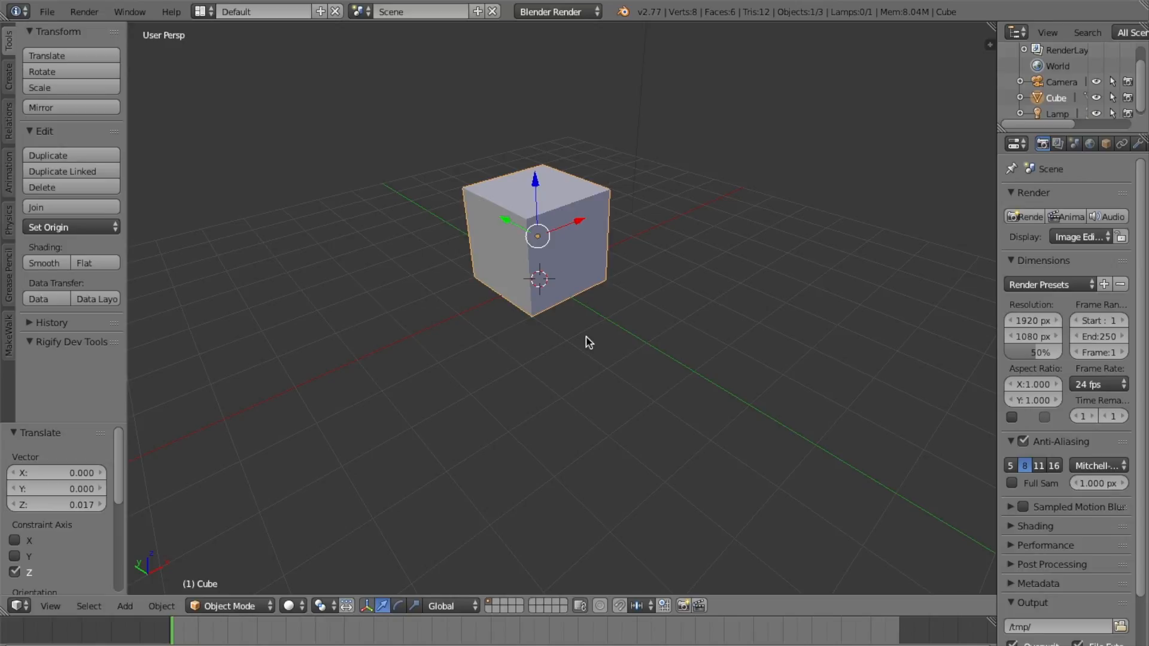
pyautogui.moveTo(621, 345); pyautogui.dragTo(649, 349, button='middle')
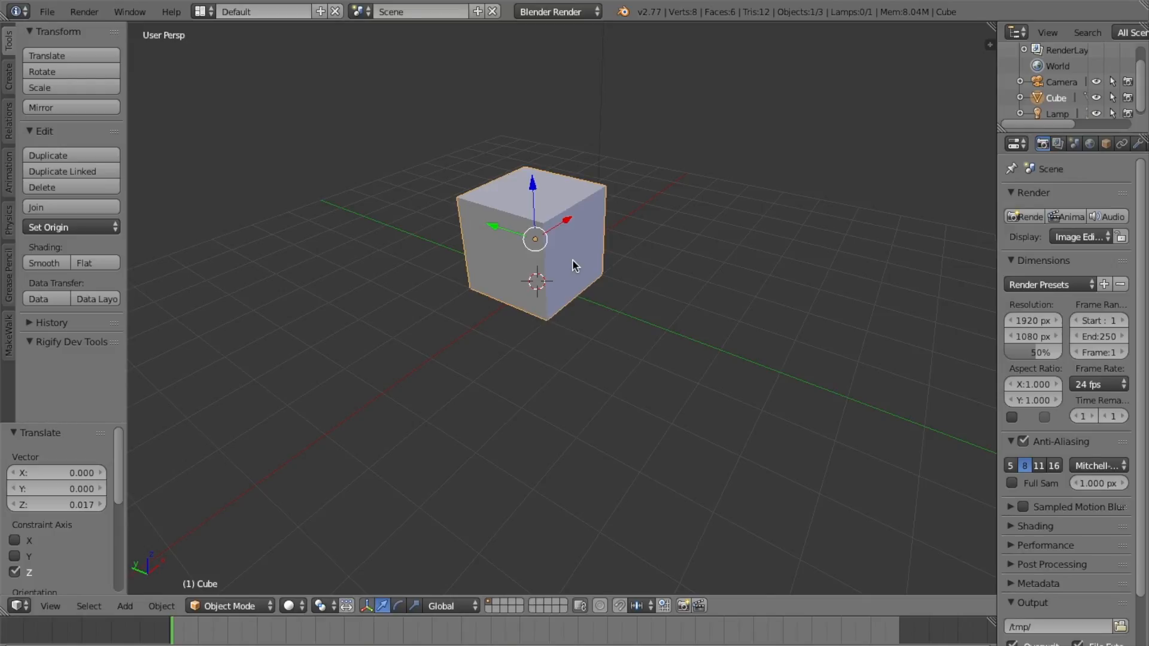
pyautogui.moveTo(572, 260); pyautogui.dragTo(644, 249, button='middle')
pyautogui.press('Tab')
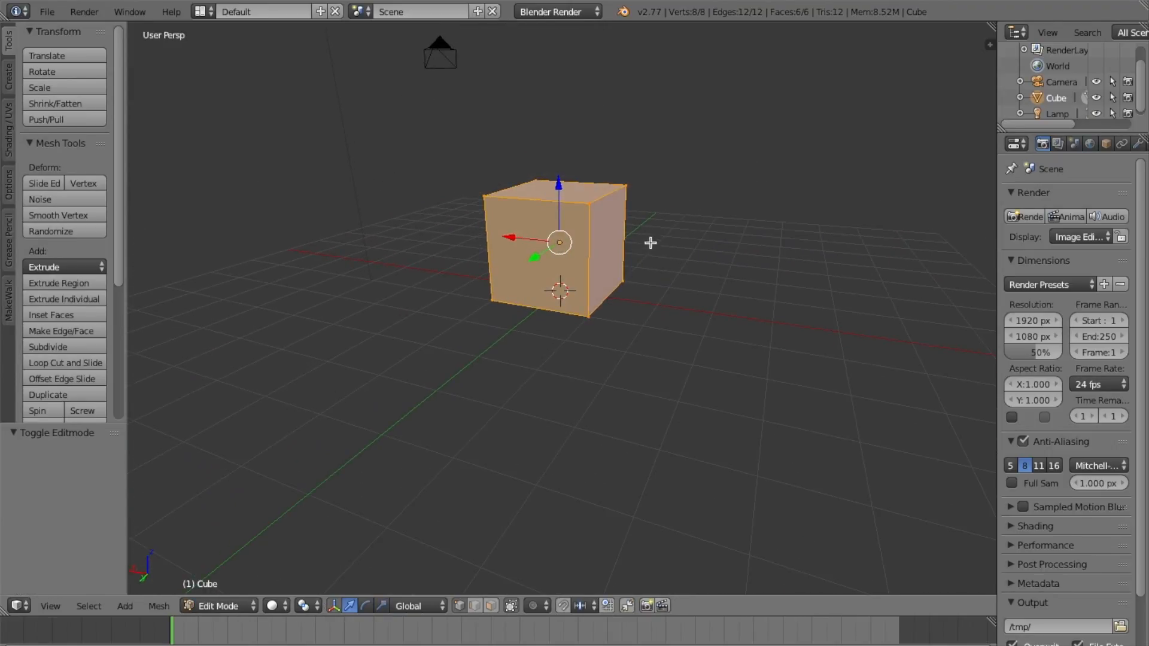
pyautogui.moveTo(412, 224); pyautogui.dragTo(458, 246, button='middle')
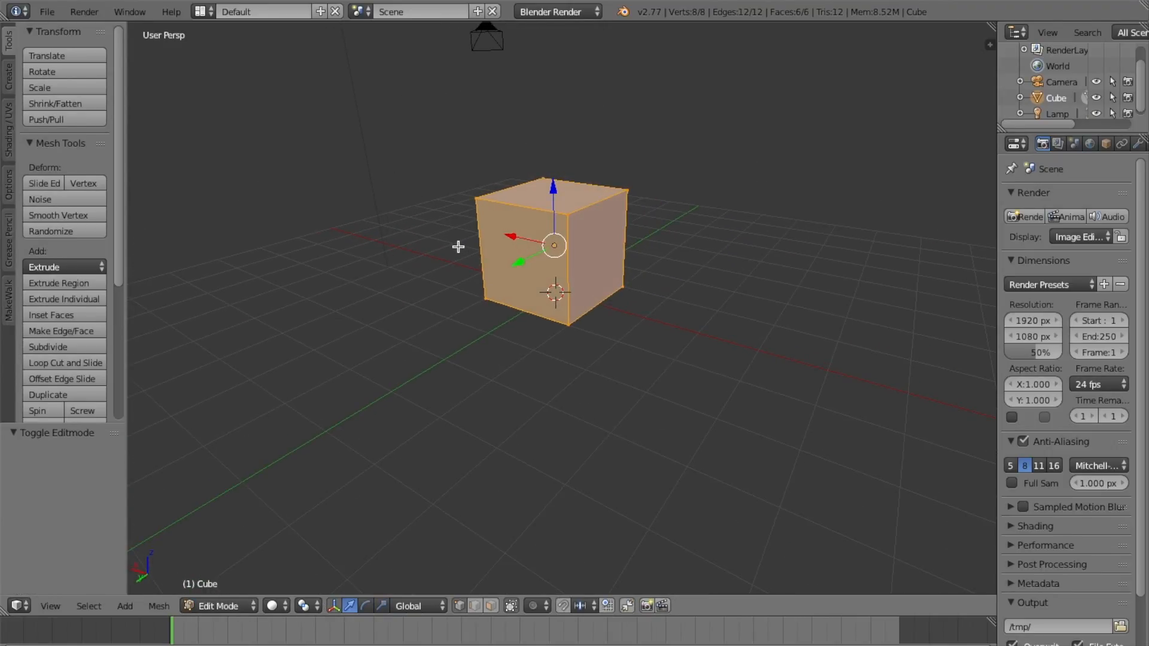
pyautogui.press('x')
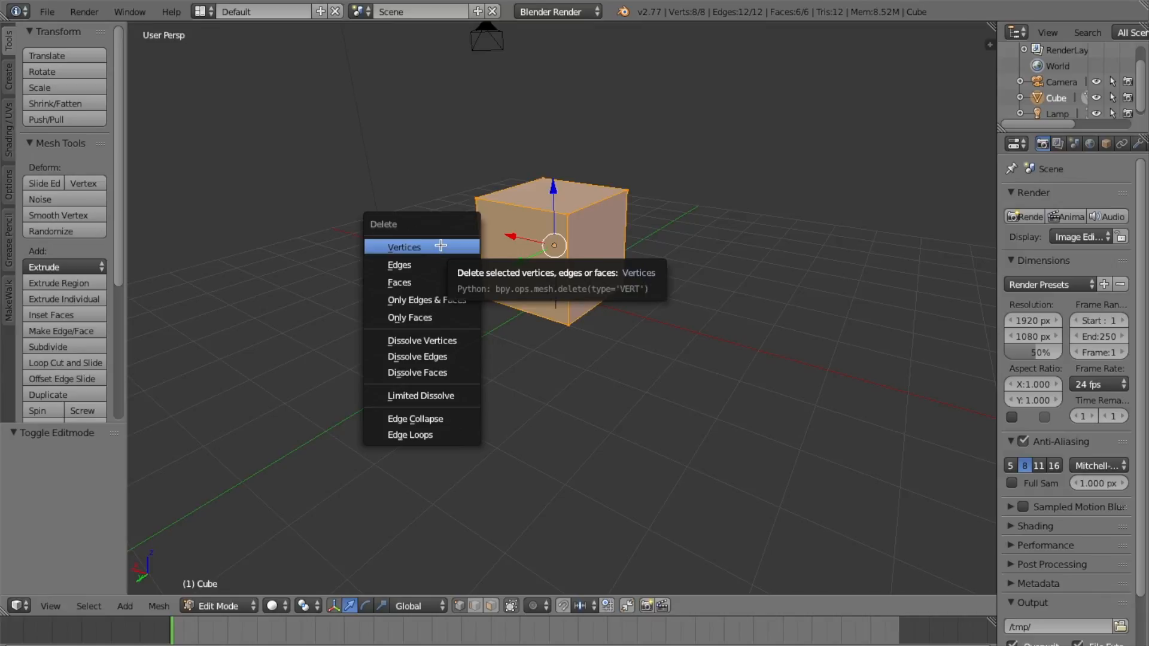
pyautogui.click(440, 246)
# Step: Place eight connected vertices around the origin as an open octagonal outline, leaving a gap on the positive Y side
pyautogui.moveTo(519, 249); pyautogui.dragTo(573, 237, button='middle')
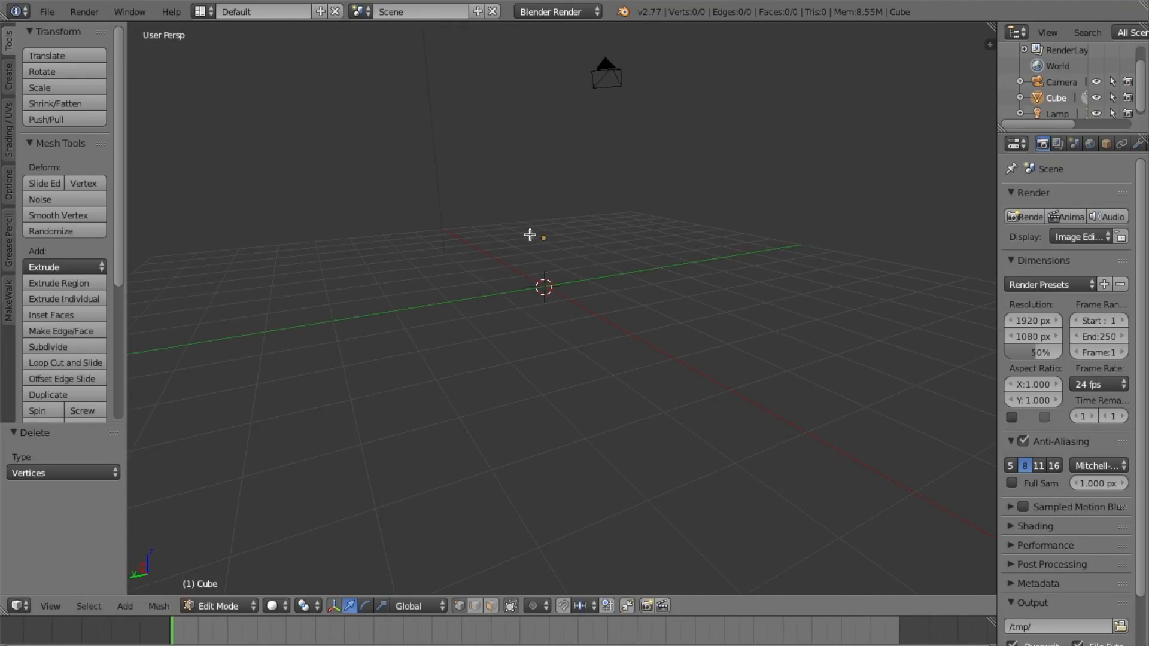
pyautogui.moveTo(610, 286); pyautogui.dragTo(598, 313, button='middle')
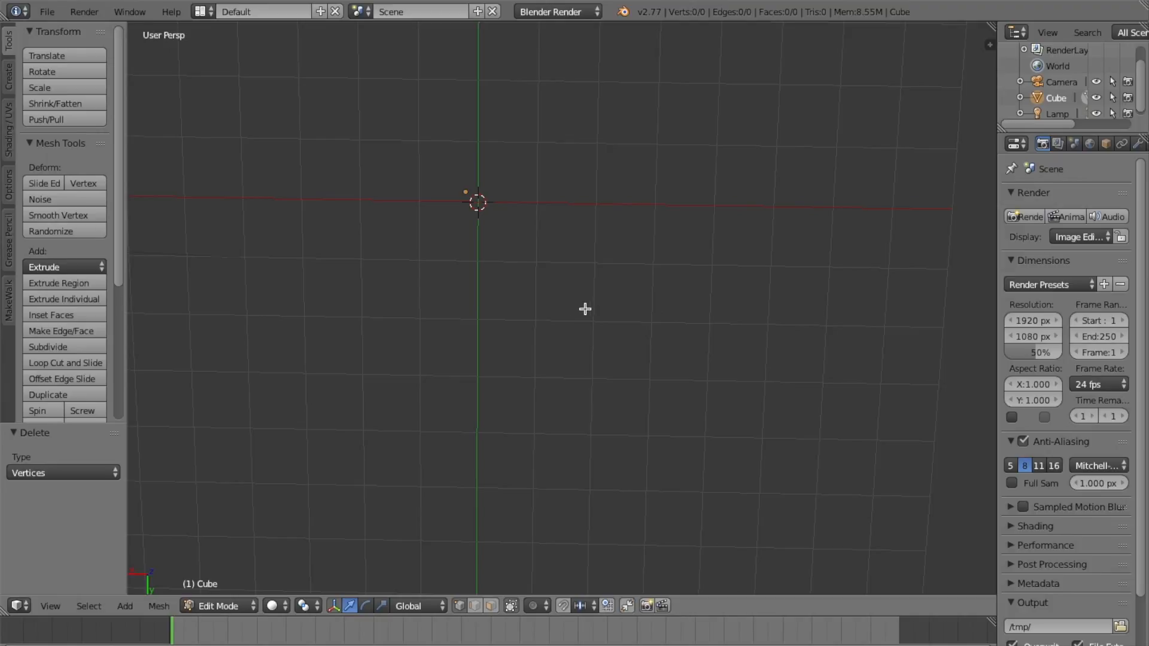
pyautogui.moveTo(521, 246); pyautogui.dragTo(524, 255, button='middle')
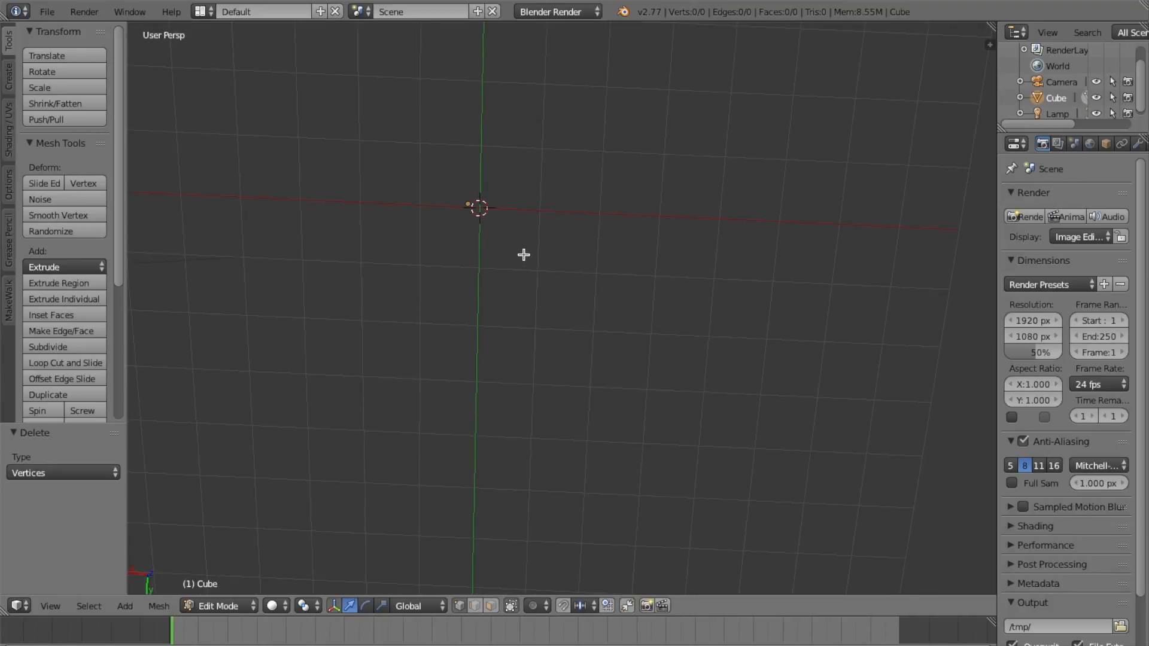
pyautogui.keyDown('ctrl'); pyautogui.rightClick(538, 331); pyautogui.keyUp('ctrl')
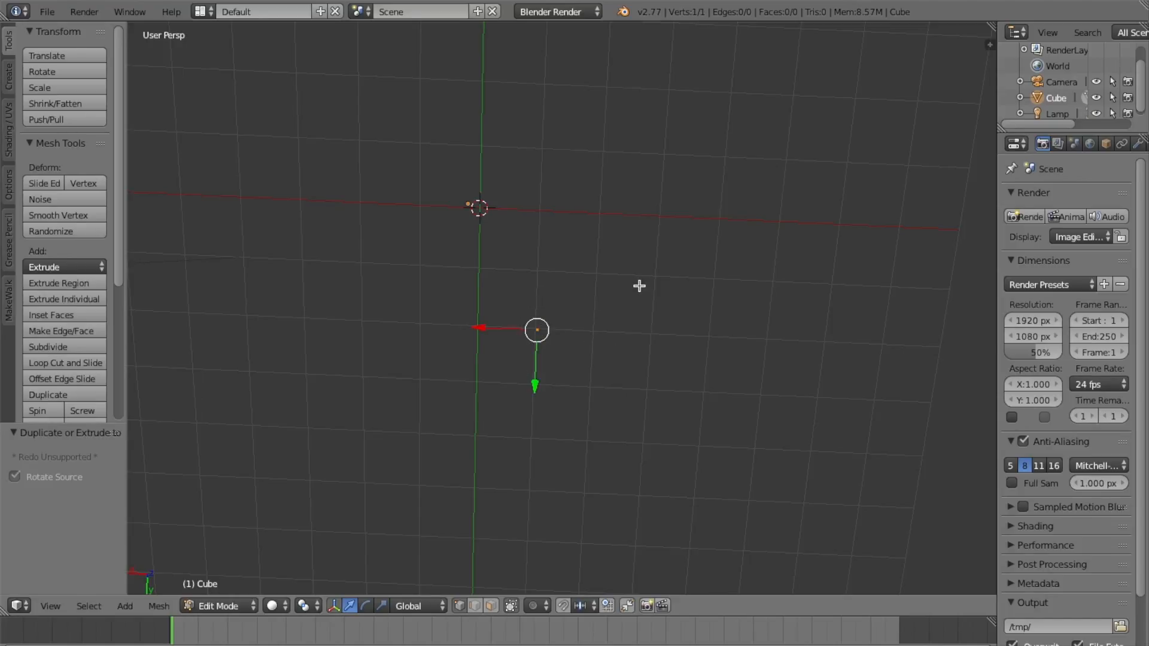
pyautogui.keyDown('ctrl'); pyautogui.rightClick(597, 275); pyautogui.keyUp('ctrl')
pyautogui.keyDown('shift'); pyautogui.moveTo(621, 229); pyautogui.dragTo(616, 303, button='middle'); pyautogui.keyUp('shift')
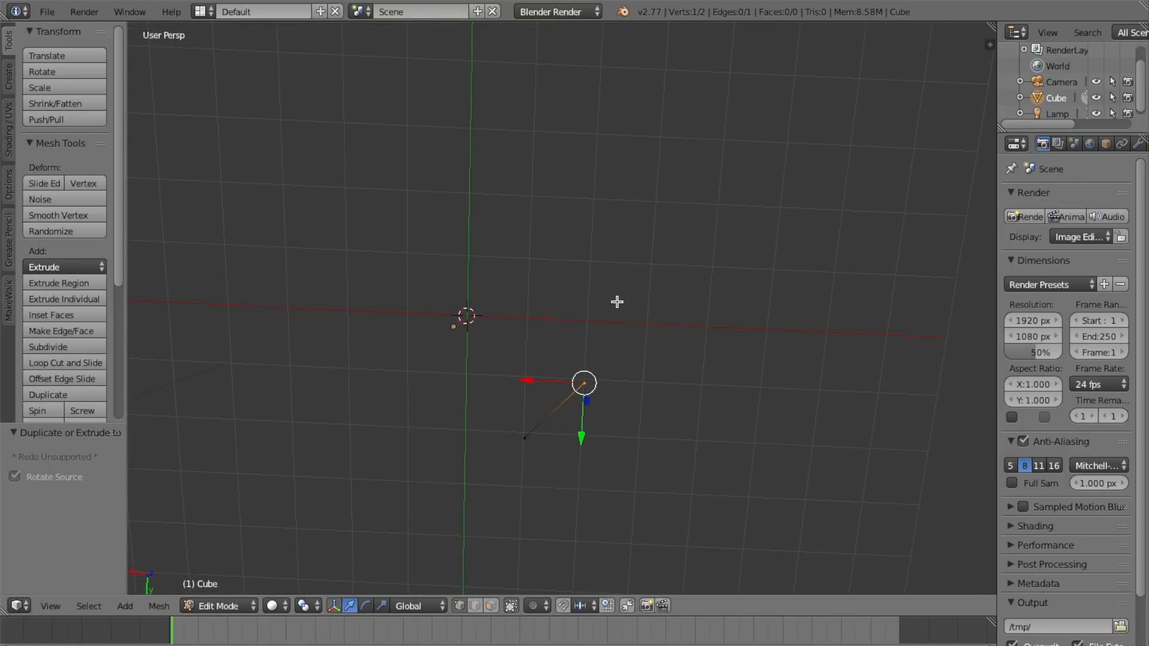
pyautogui.keyDown('ctrl'); pyautogui.rightClick(595, 200); pyautogui.keyUp('ctrl')
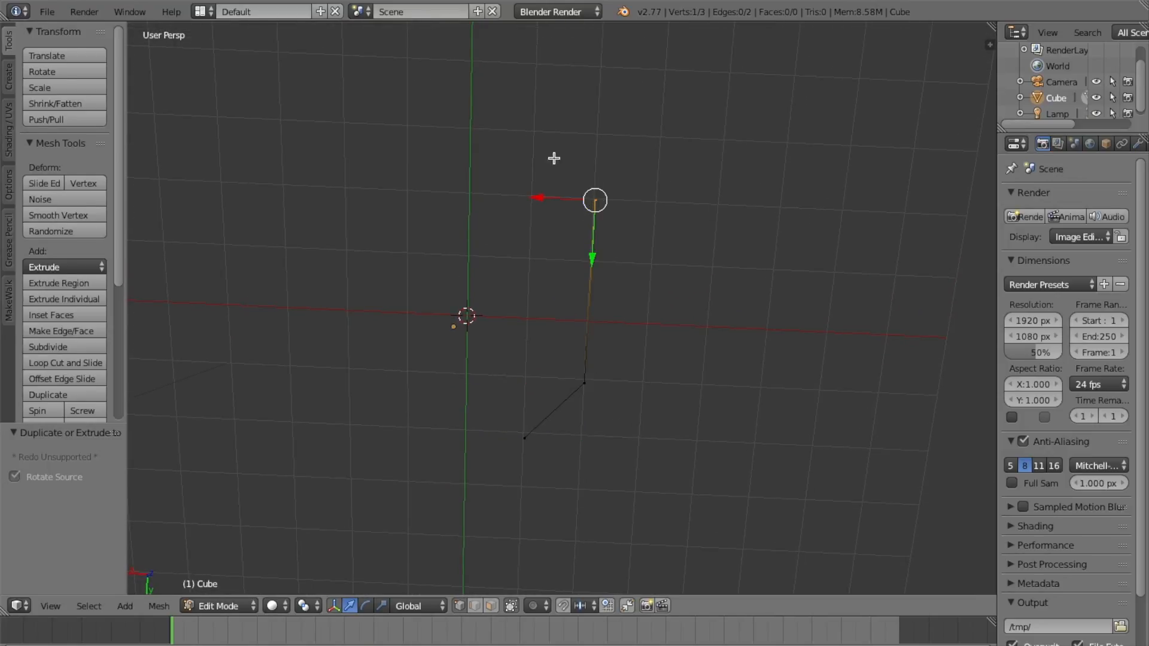
pyautogui.keyDown('ctrl'); pyautogui.rightClick(535, 132); pyautogui.keyUp('ctrl')
pyautogui.keyDown('ctrl'); pyautogui.rightClick(407, 127); pyautogui.keyUp('ctrl')
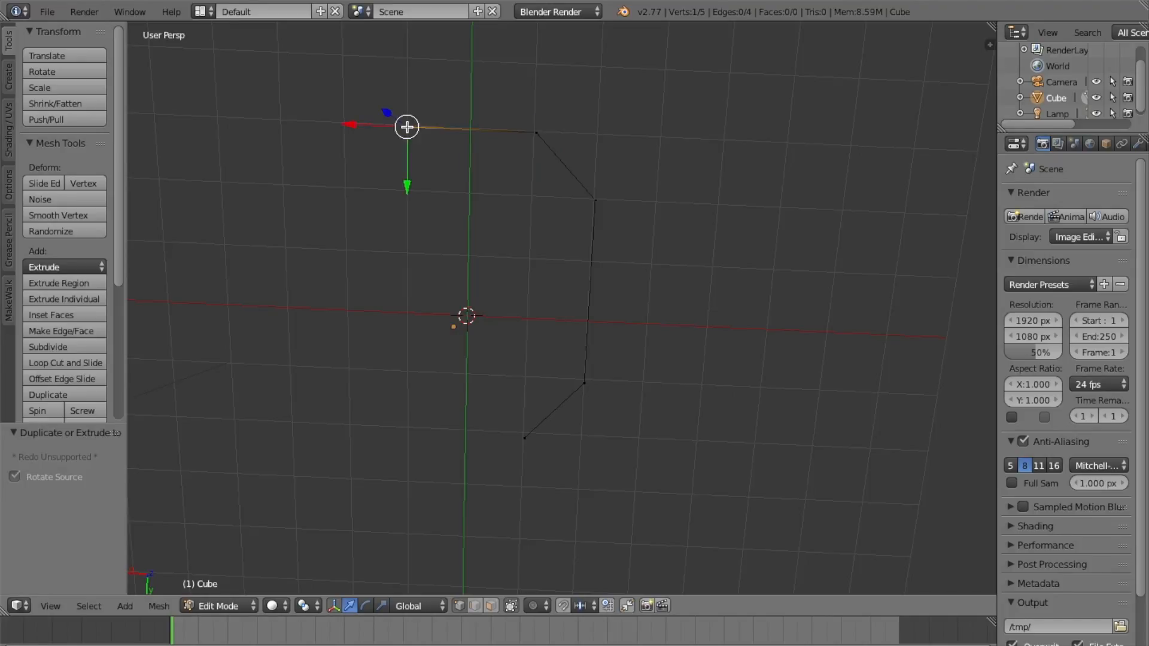
pyautogui.keyDown('ctrl'); pyautogui.rightClick(343, 189); pyautogui.keyUp('ctrl')
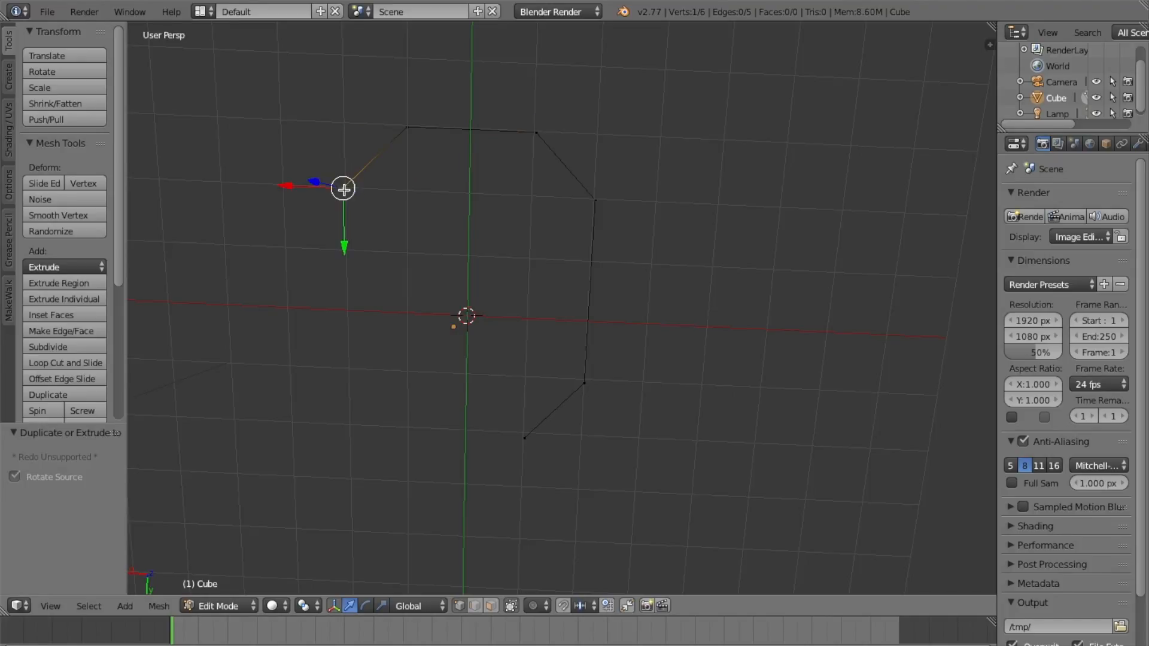
pyautogui.keyDown('ctrl'); pyautogui.rightClick(348, 369); pyautogui.keyUp('ctrl')
pyautogui.keyDown('ctrl'); pyautogui.rightClick(410, 427); pyautogui.keyUp('ctrl')
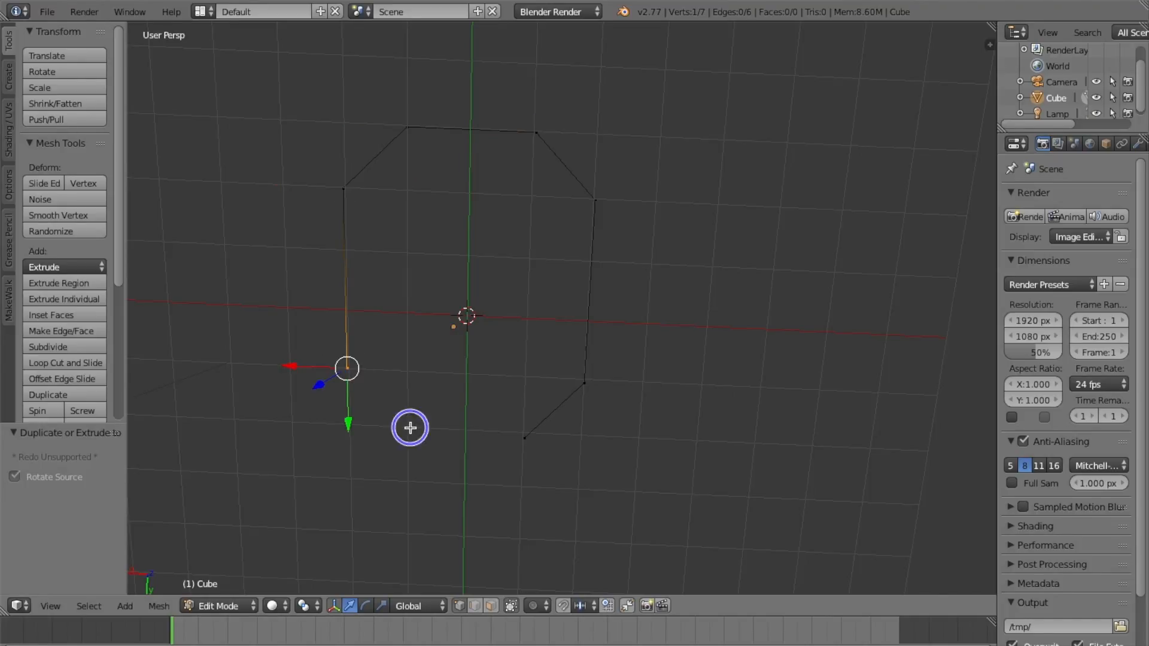
# Step: Continue the outline with four more vertices that run inward to the X axis and back towards the starting vertex
pyautogui.keyDown('ctrl'); pyautogui.rightClick(407, 376); pyautogui.keyUp('ctrl')
pyautogui.keyDown('ctrl'); pyautogui.rightClick(431, 314); pyautogui.keyUp('ctrl')
pyautogui.keyDown('ctrl'); pyautogui.rightClick(497, 315); pyautogui.keyUp('ctrl')
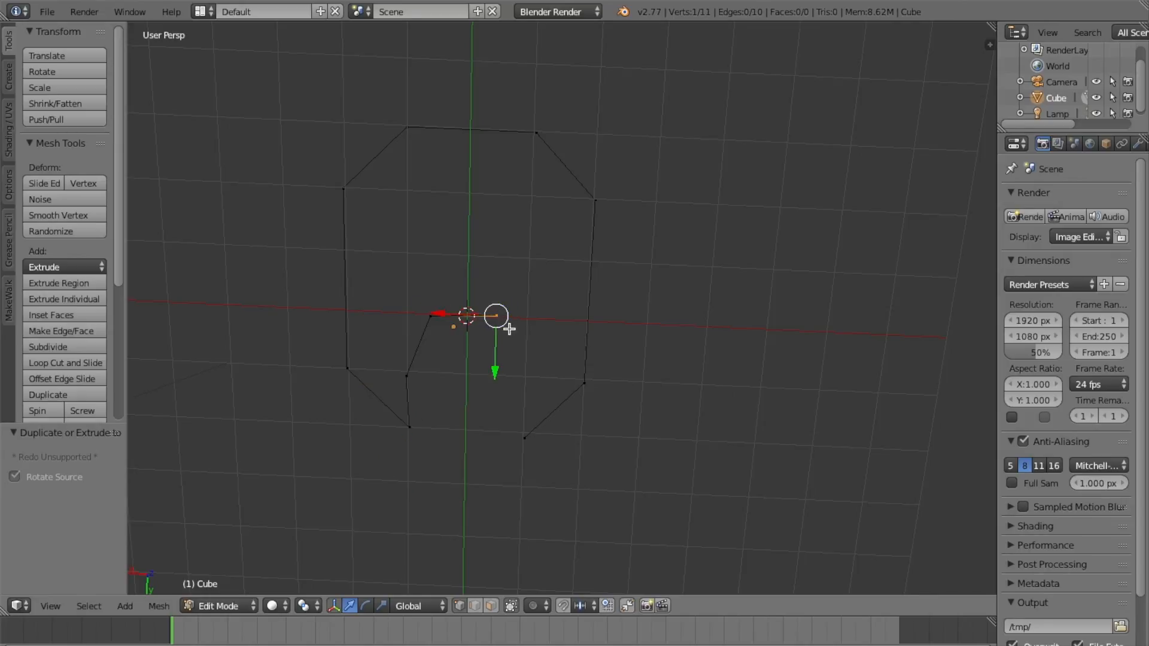
pyautogui.keyDown('ctrl'); pyautogui.rightClick(524, 377); pyautogui.keyUp('ctrl')
# Step: Close the outline by joining its last vertex to its first vertex with an edge
pyautogui.moveTo(539, 365); pyautogui.dragTo(613, 300, button='middle')
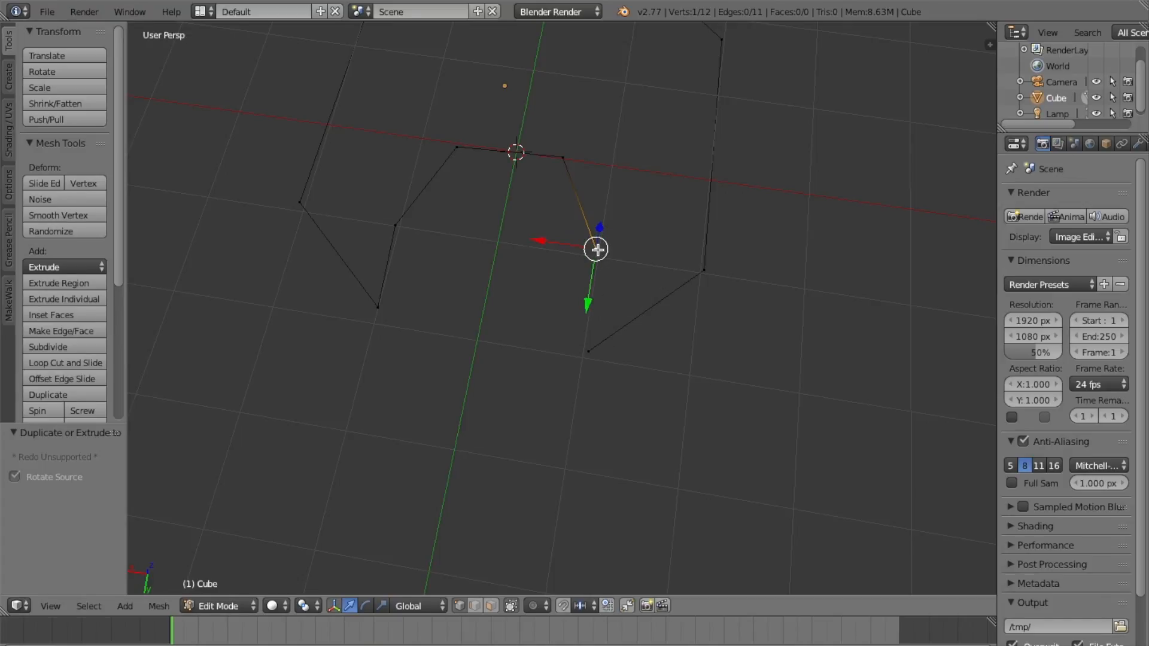
pyautogui.keyDown('shift'); pyautogui.rightClick(592, 352); pyautogui.keyUp('shift')
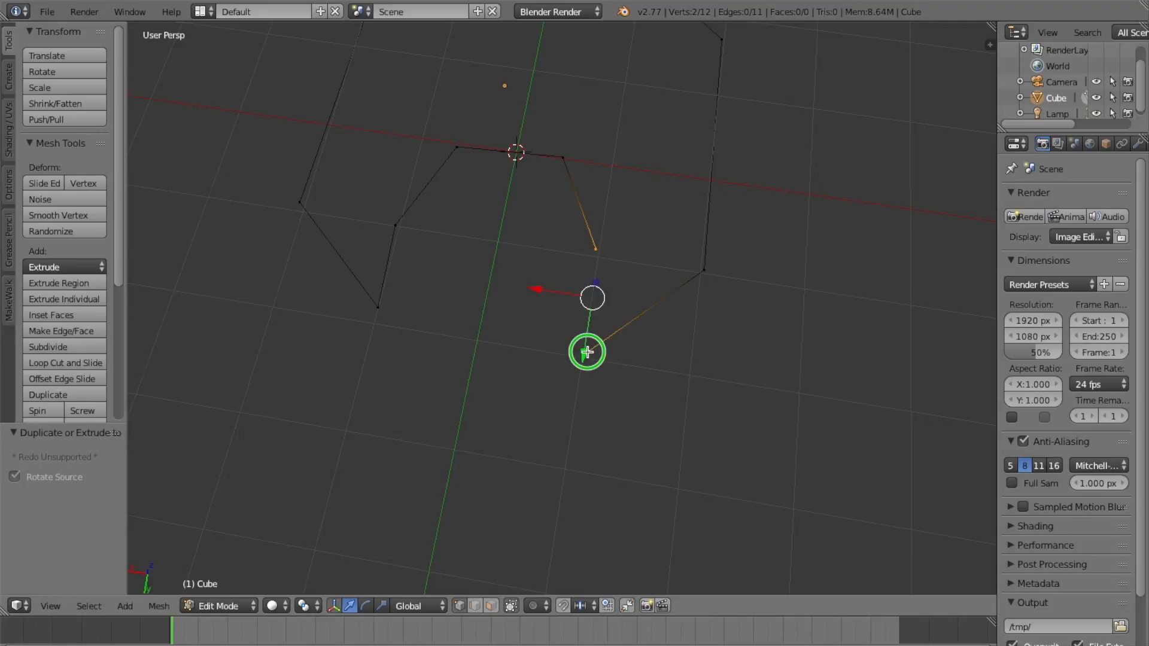
pyautogui.moveTo(705, 328); pyautogui.dragTo(695, 343, button='middle')
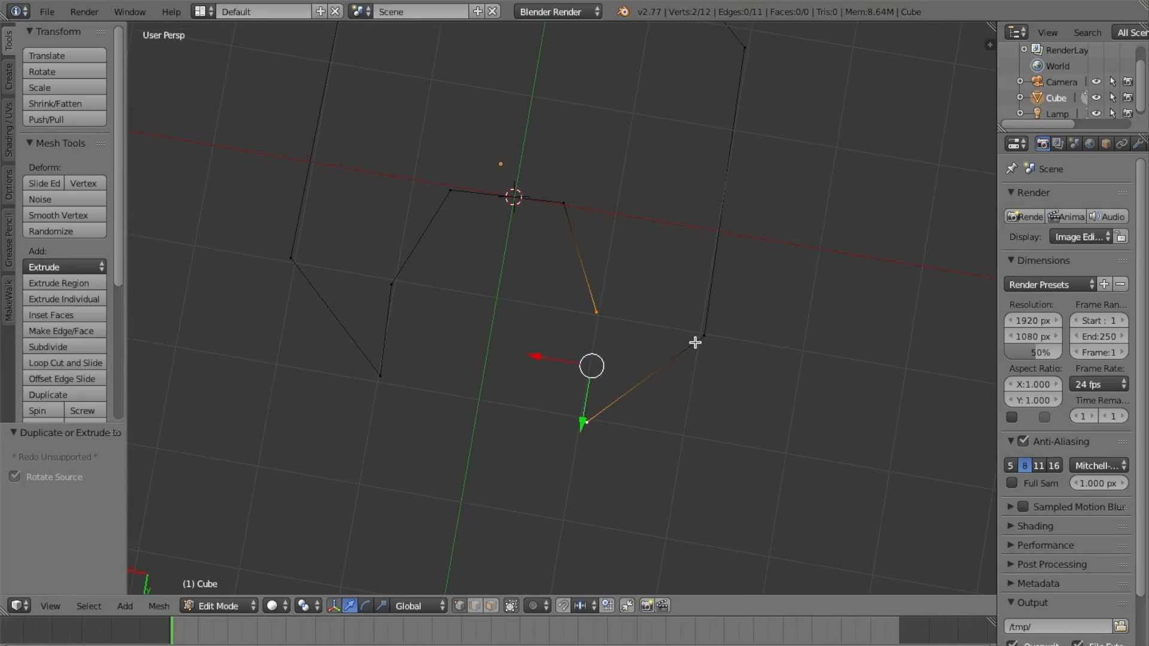
pyautogui.press('f')
pyautogui.moveTo(694, 338)
pyautogui.mouseDown(button='middle')
pyautogui.moveTo(715, 357)
pyautogui.moveTo(726, 338)
pyautogui.moveTo(605, 321)
pyautogui.moveTo(687, 344)
pyautogui.mouseUp(button='middle')
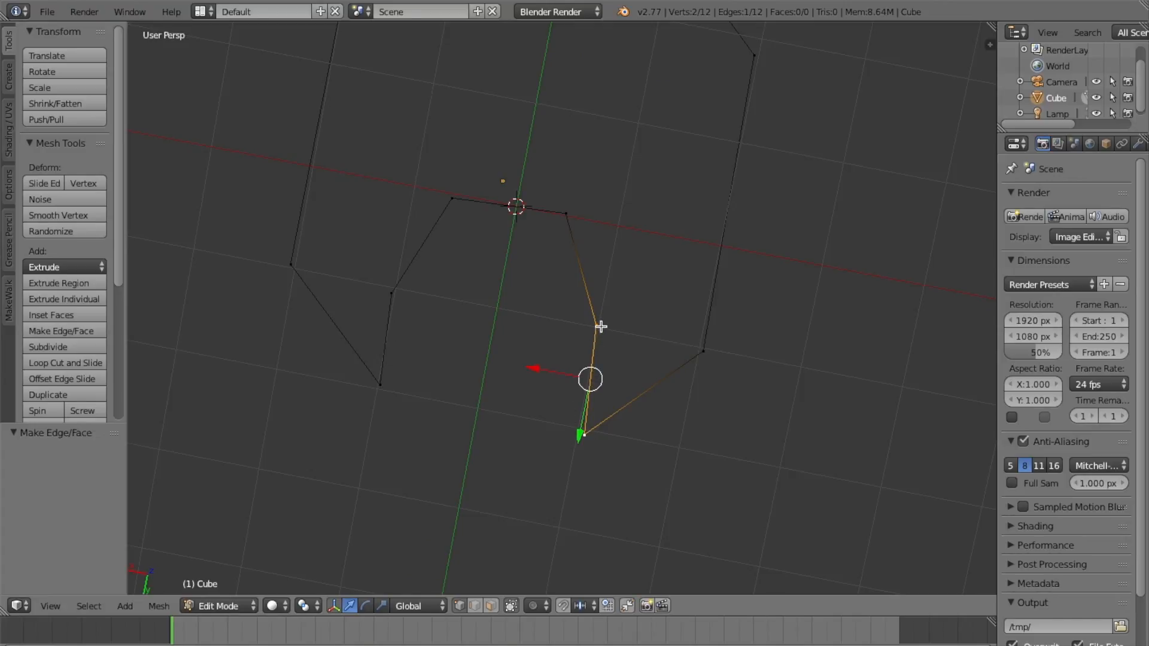
# Step: Flatten the entire outline by selecting all vertices and scaling them to 0 along the Z axis
pyautogui.scroll(-5, 673, 334)
pyautogui.moveTo(653, 349); pyautogui.dragTo(636, 346, button='middle')
pyautogui.moveTo(731, 359); pyautogui.dragTo(440, 345, button='middle')
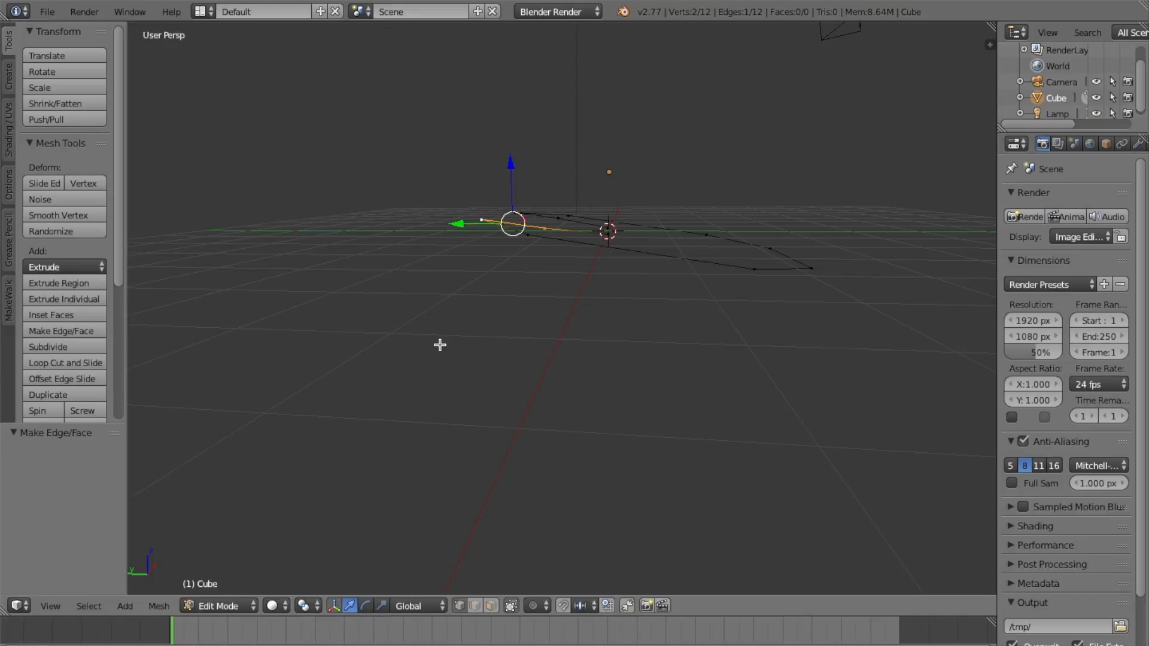
pyautogui.moveTo(461, 342); pyautogui.dragTo(495, 342, button='middle')
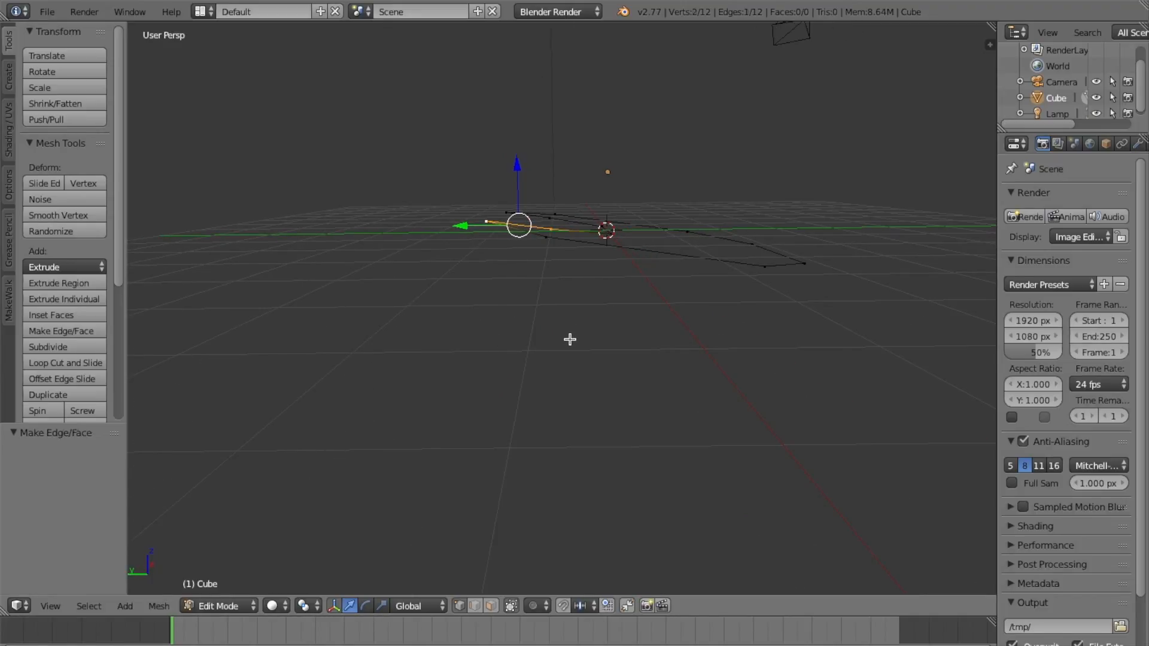
pyautogui.press('a')
pyautogui.press('a')
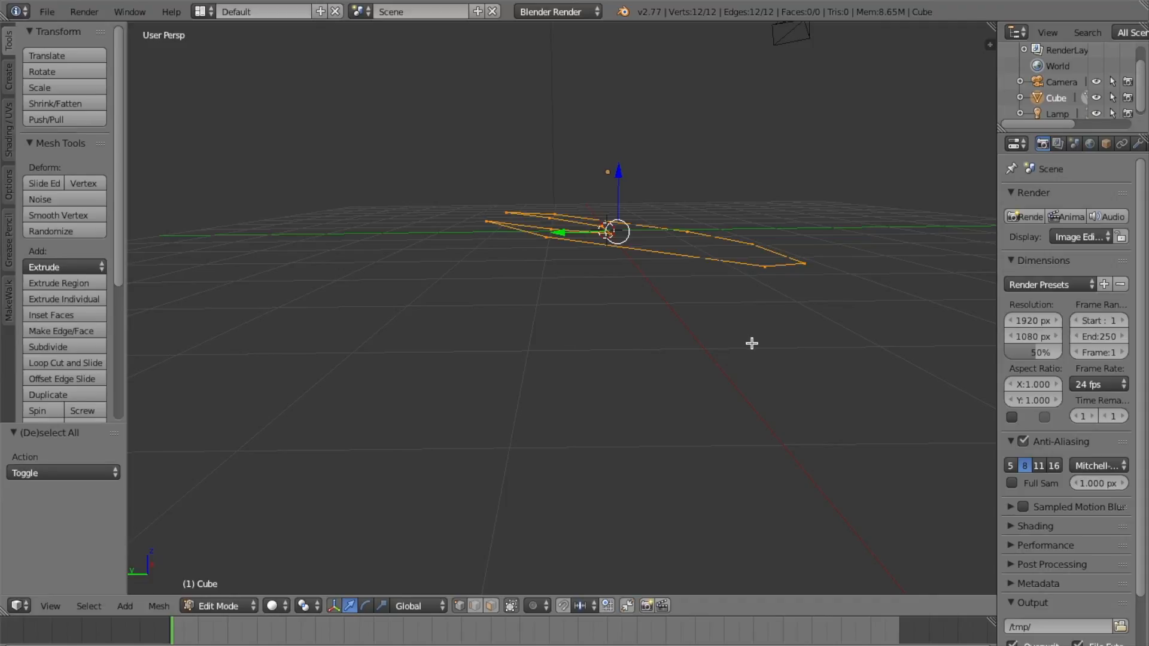
pyautogui.moveTo(752, 343); pyautogui.dragTo(685, 348, button='middle')
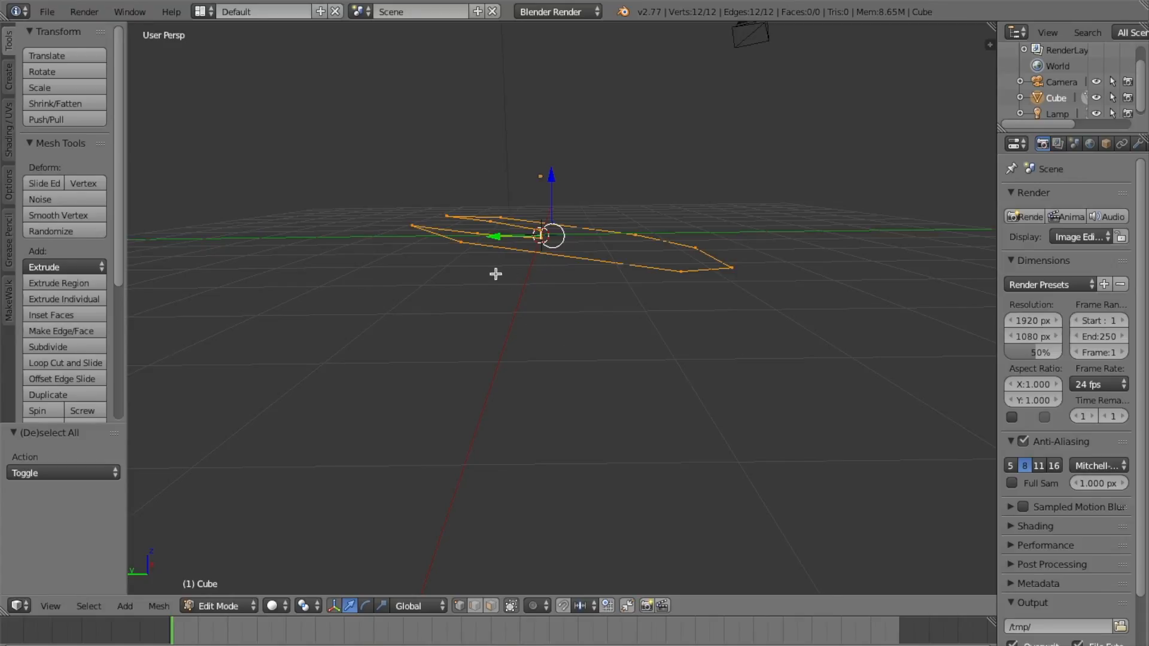
pyautogui.moveTo(515, 299); pyautogui.dragTo(516, 303, button='middle')
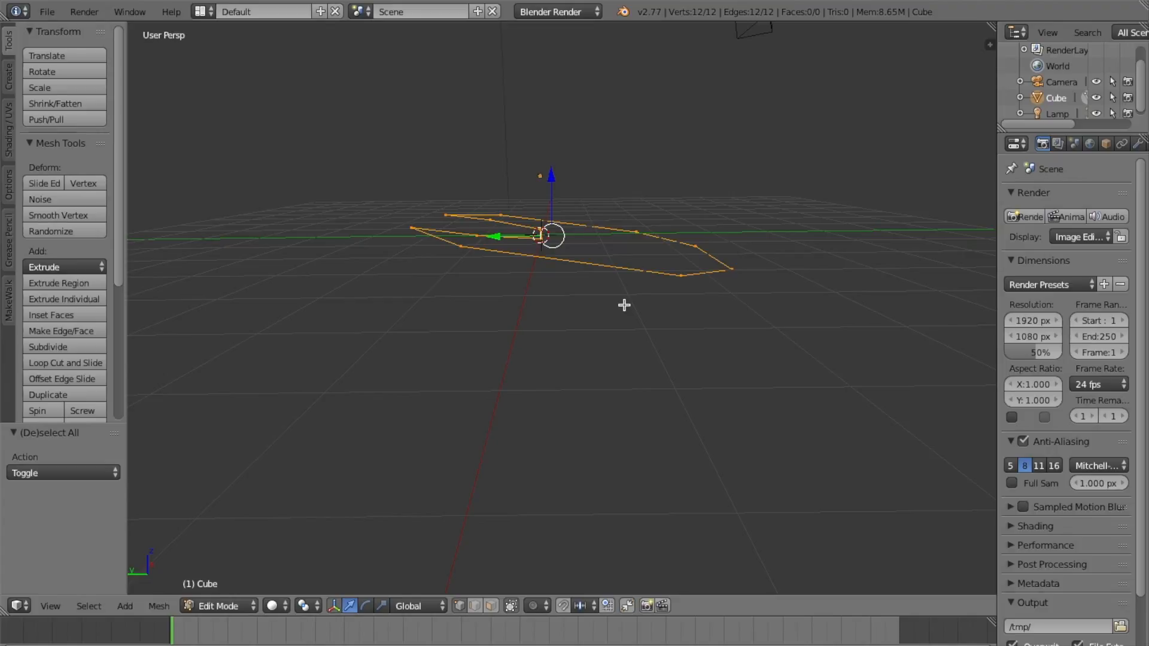
pyautogui.press('s')
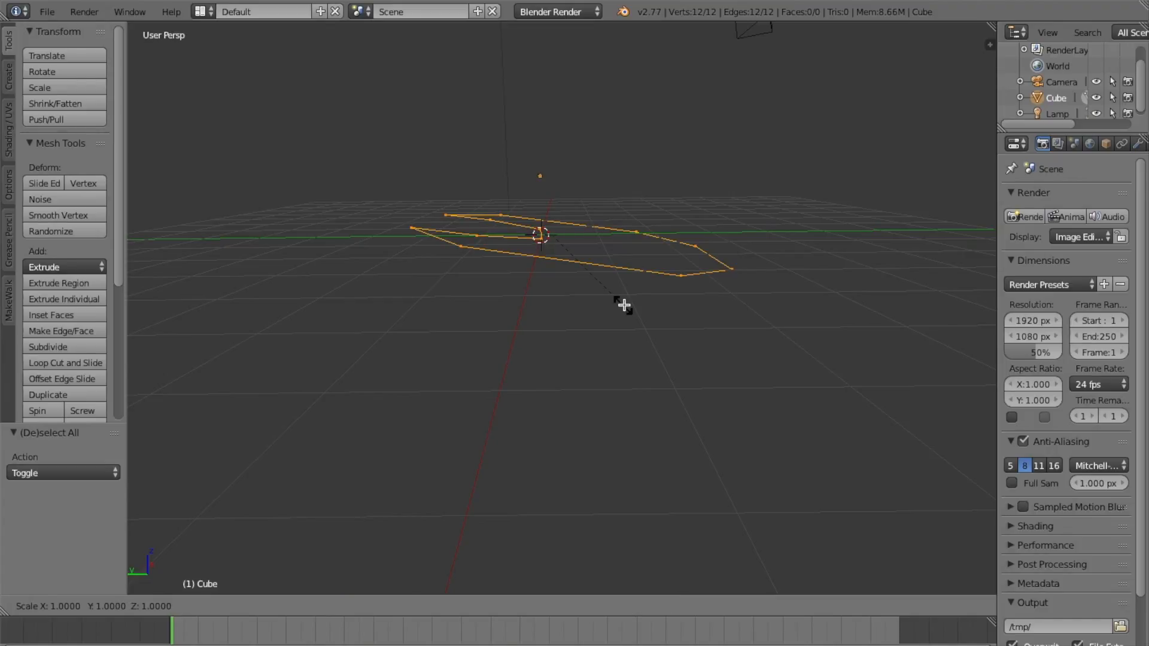
pyautogui.press('z')
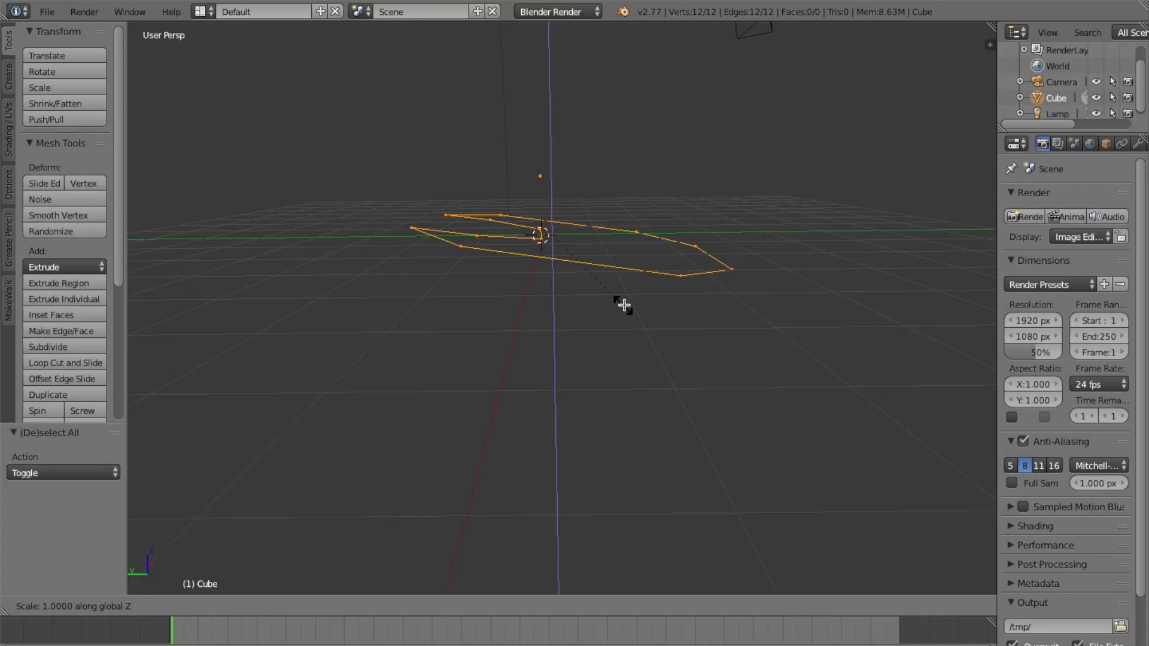
pyautogui.write('0')
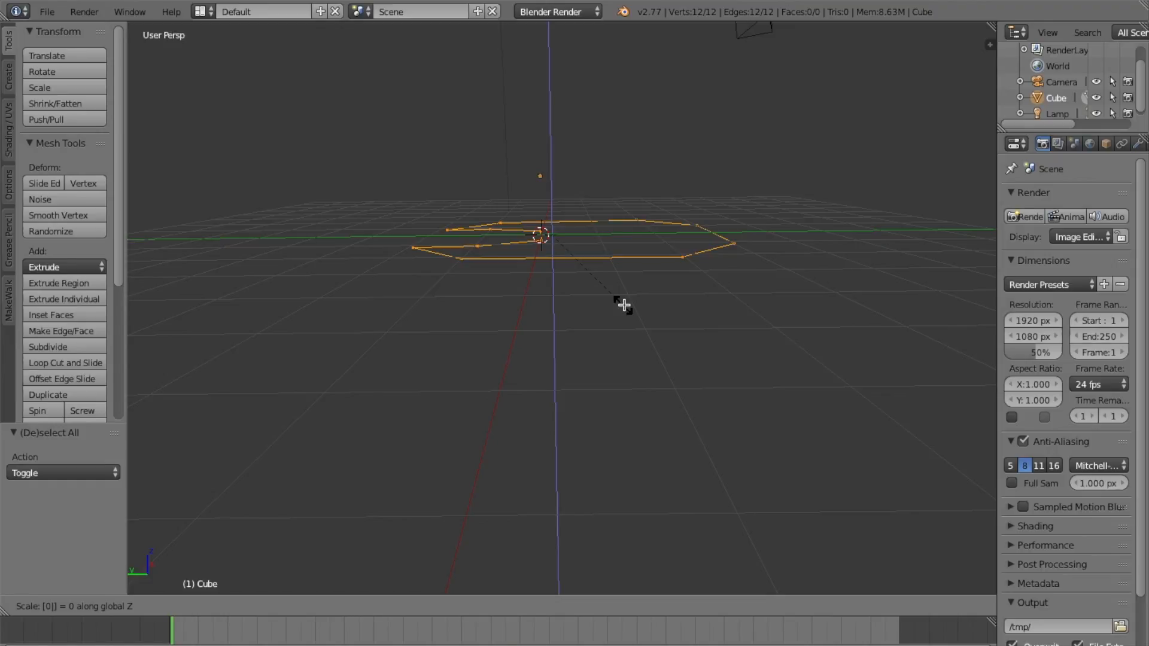
pyautogui.press('Return')
# Step: Try selecting three adjacent vertices at the outline's rounded far end, and reselect the whole outline
pyautogui.moveTo(543, 302); pyautogui.dragTo(572, 345, button='middle')
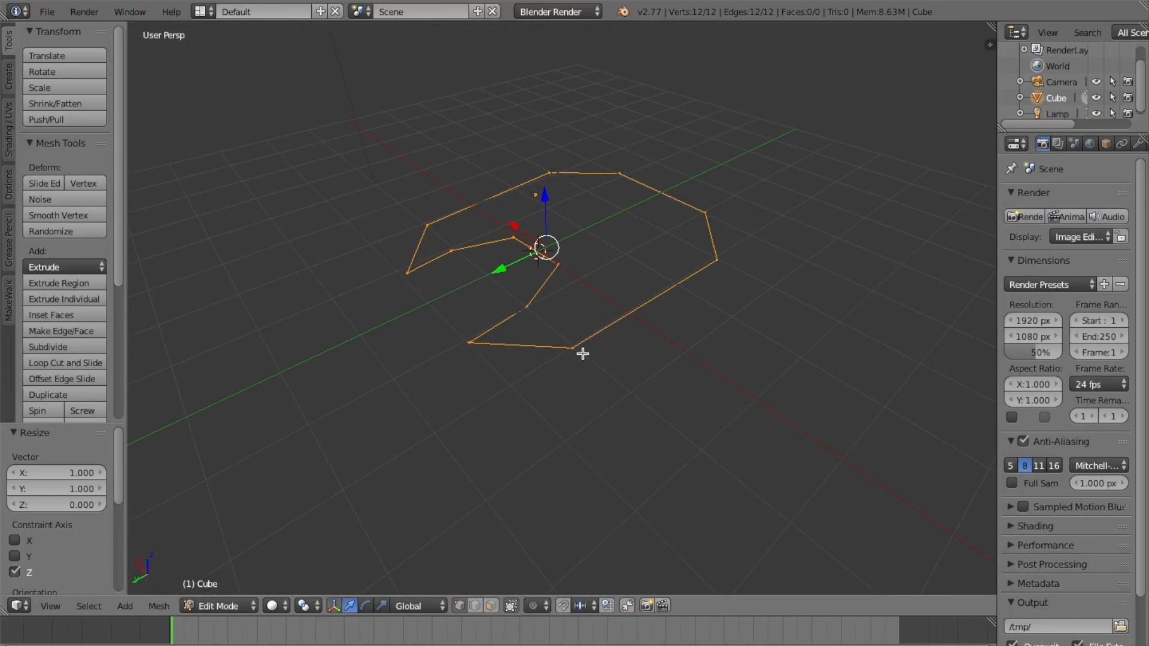
pyautogui.press('a')
pyautogui.moveTo(667, 354); pyautogui.dragTo(713, 383, button='middle')
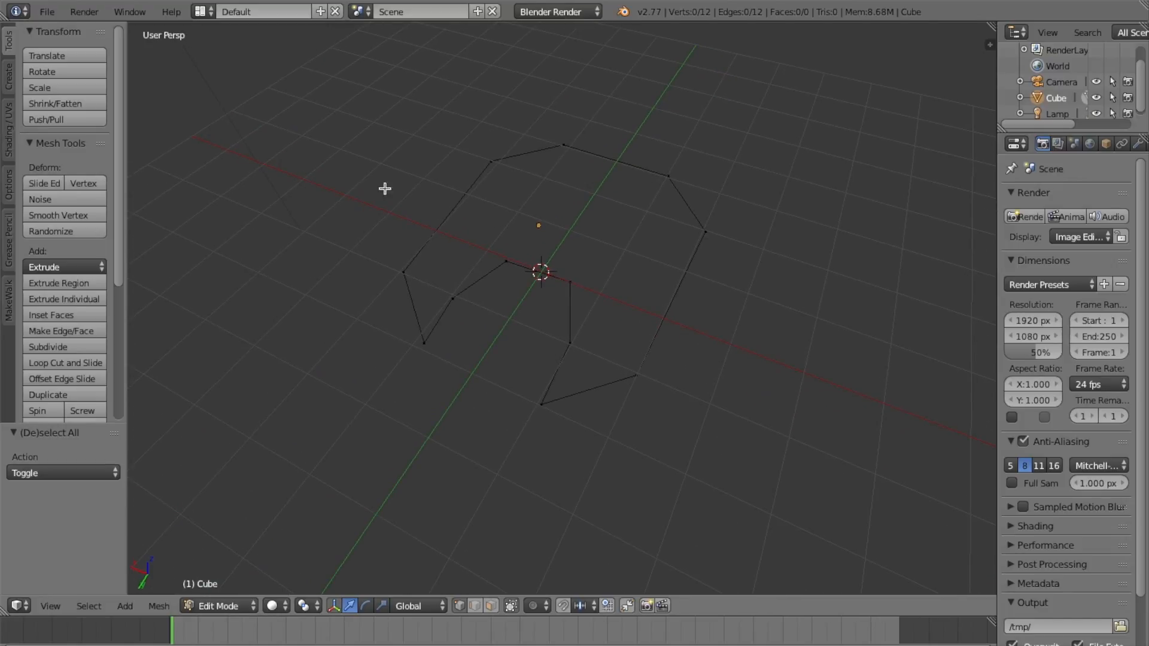
pyautogui.press('a')
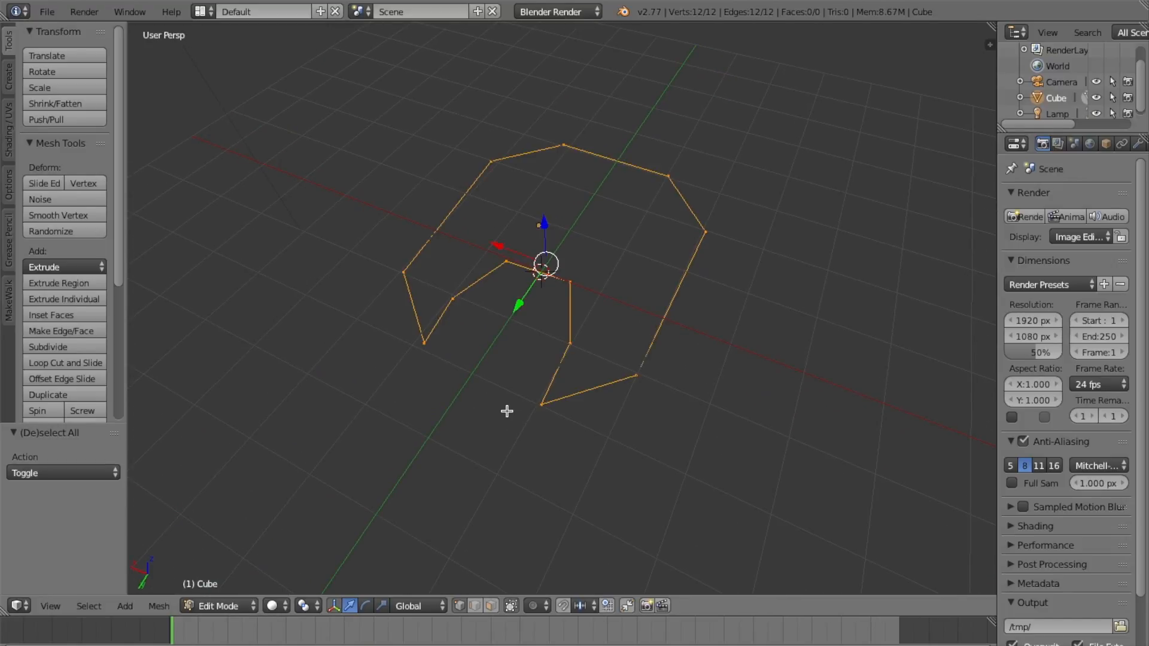
pyautogui.press('a')
pyautogui.press('a')
pyautogui.rightClick(562, 146)
pyautogui.keyDown('shift'); pyautogui.rightClick(680, 168); pyautogui.keyUp('shift')
pyautogui.keyDown('shift'); pyautogui.rightClick(710, 223); pyautogui.keyUp('shift')
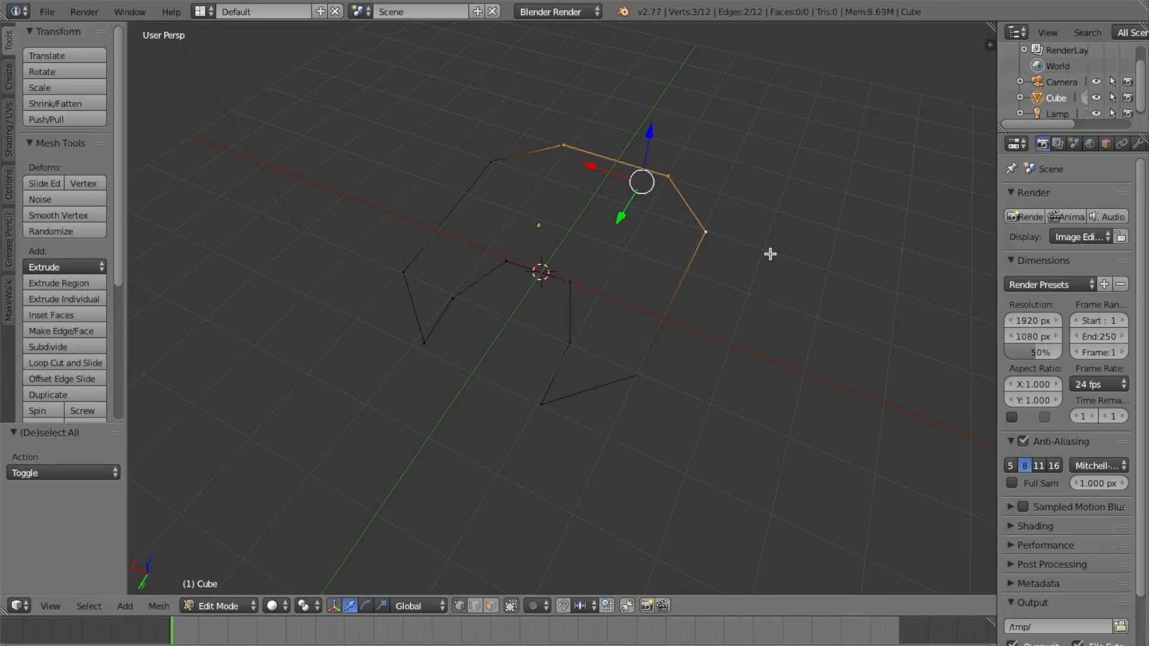
pyautogui.press('a')
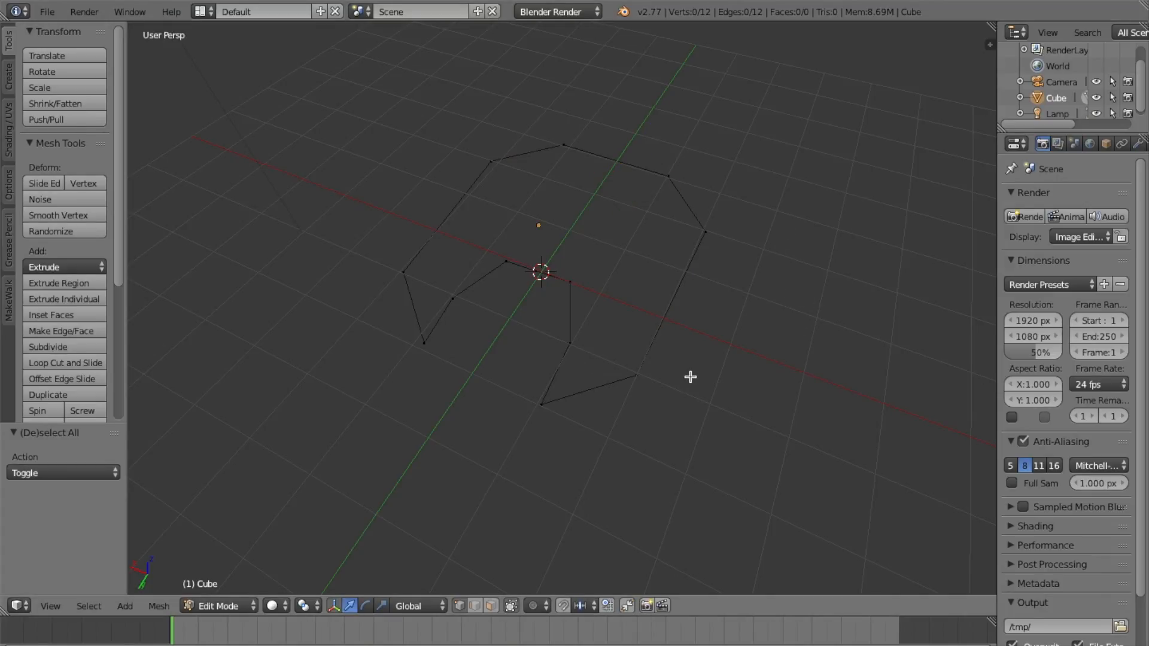
pyautogui.press('a')
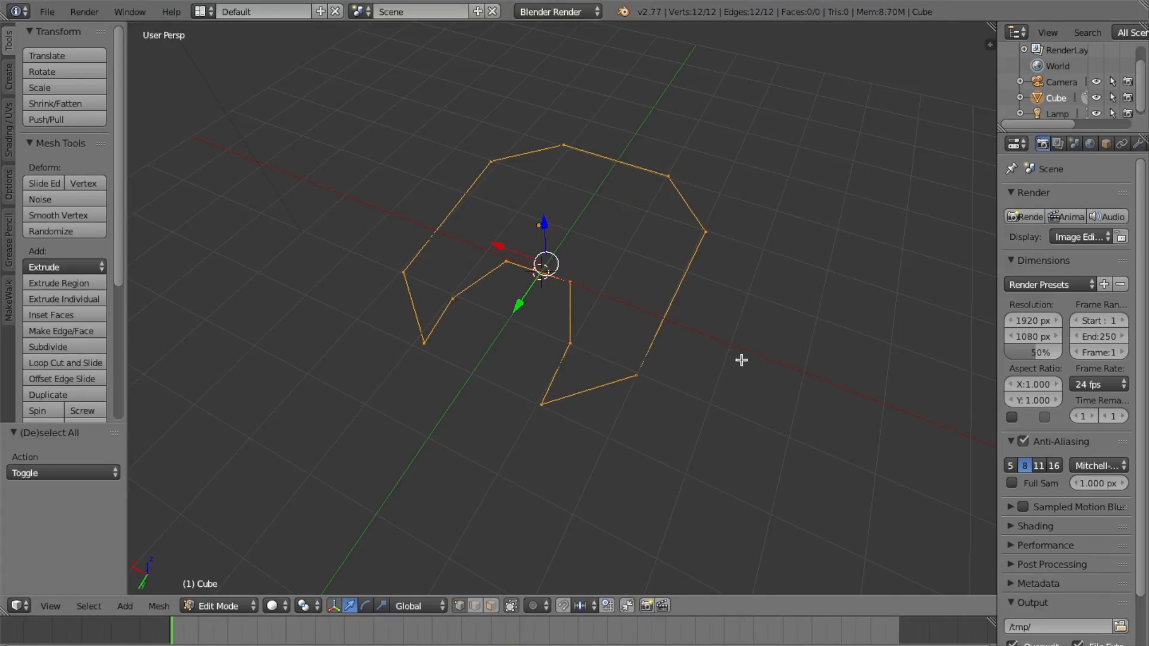
# Step: Extrude the whole closed outline upward along the Z axis by about 1.169 to form vertical walls
pyautogui.press('a')
pyautogui.moveTo(756, 367)
pyautogui.mouseDown(button='middle')
pyautogui.moveTo(737, 357)
pyautogui.moveTo(756, 372)
pyautogui.mouseUp(button='middle')
pyautogui.press('a')
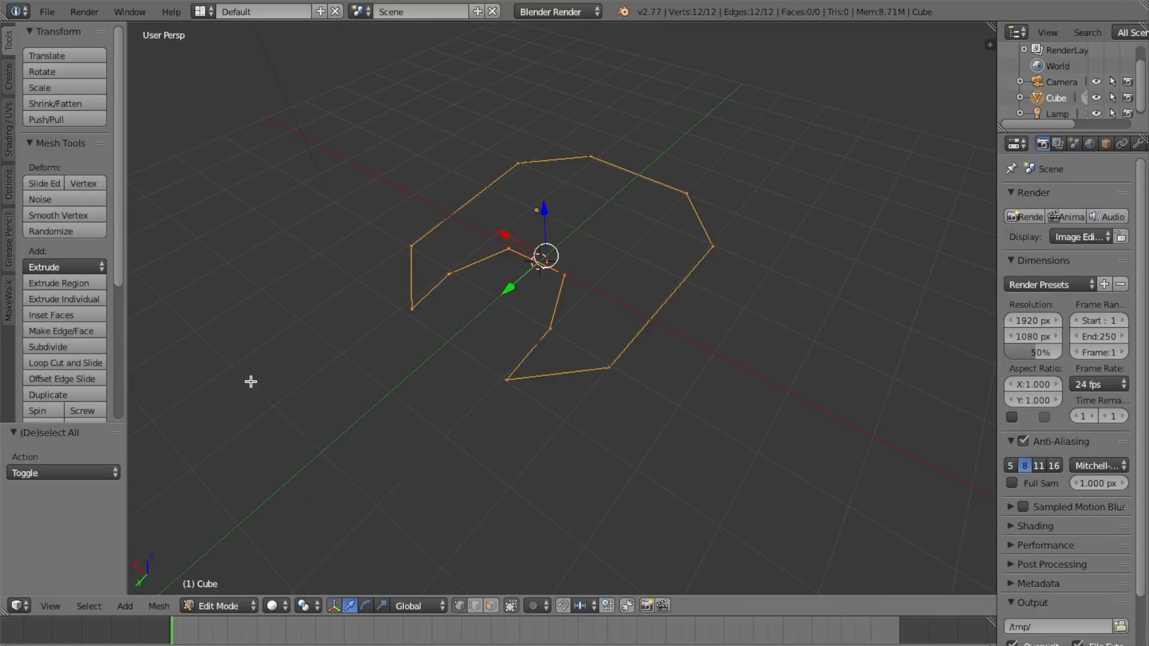
pyautogui.click(89, 283)
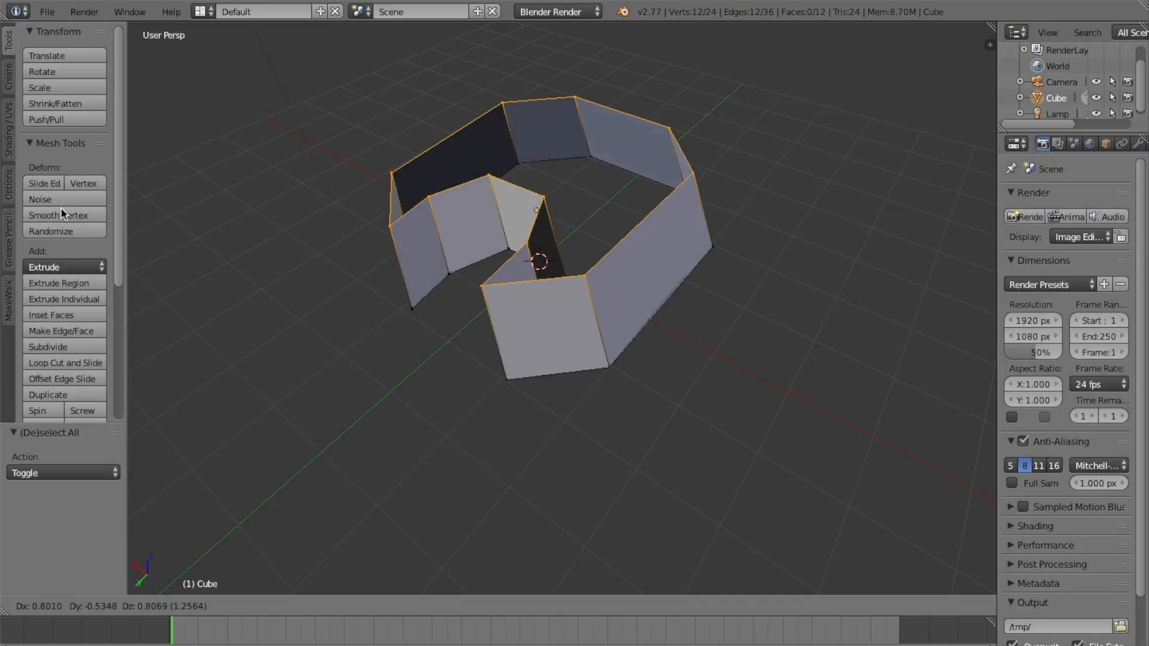
pyautogui.press('z')
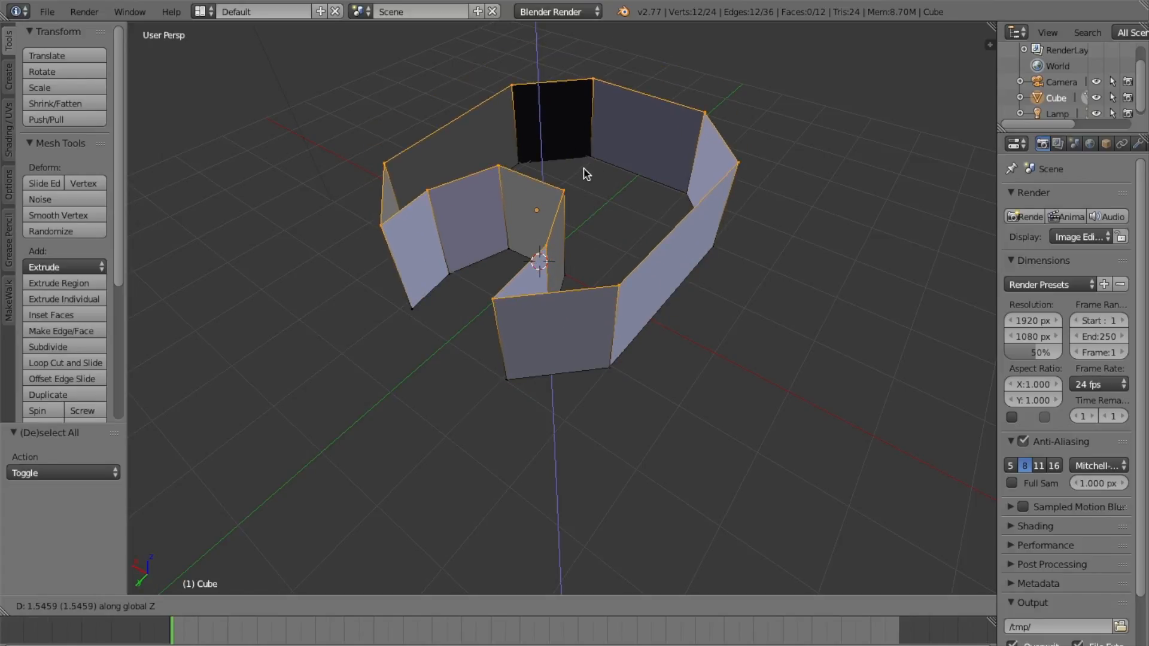
pyautogui.click(590, 196)
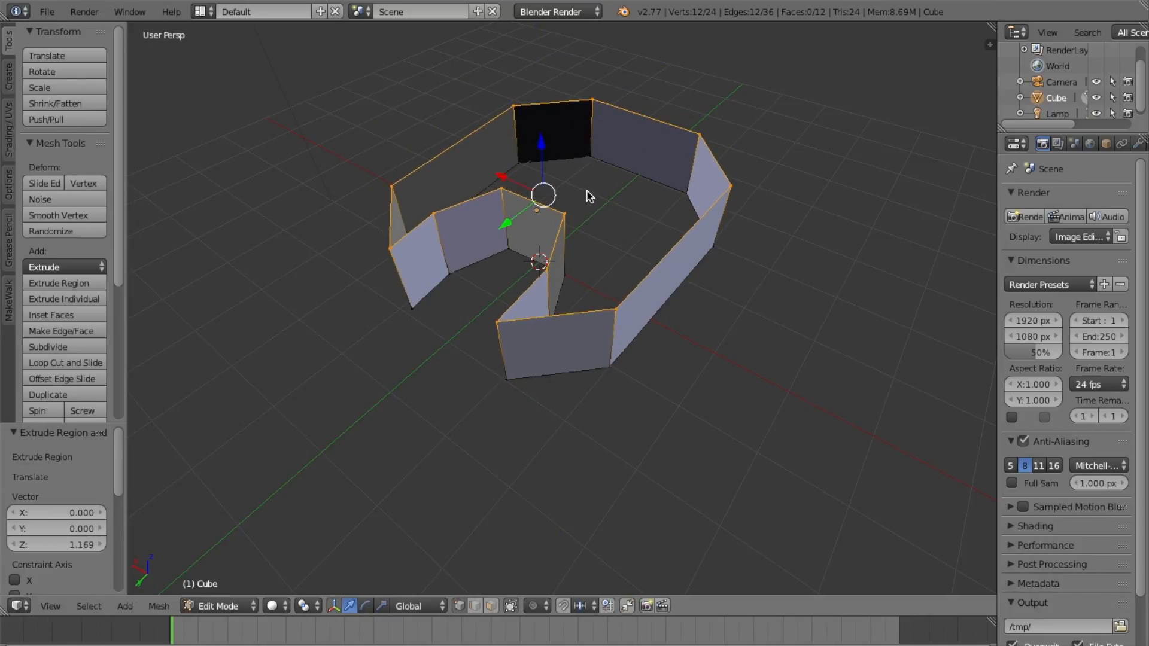
# Step: Extrude the upper rim another 0.442 along the Z axis and scale the new ring to about 0.79
pyautogui.press('e')
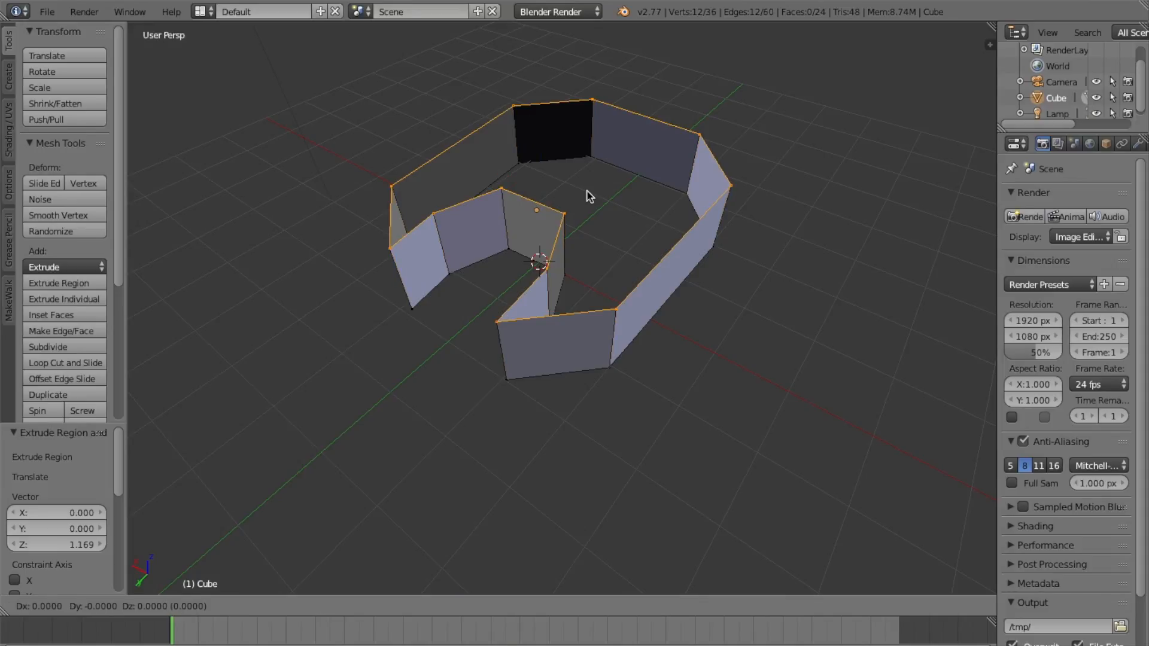
pyautogui.press('z')
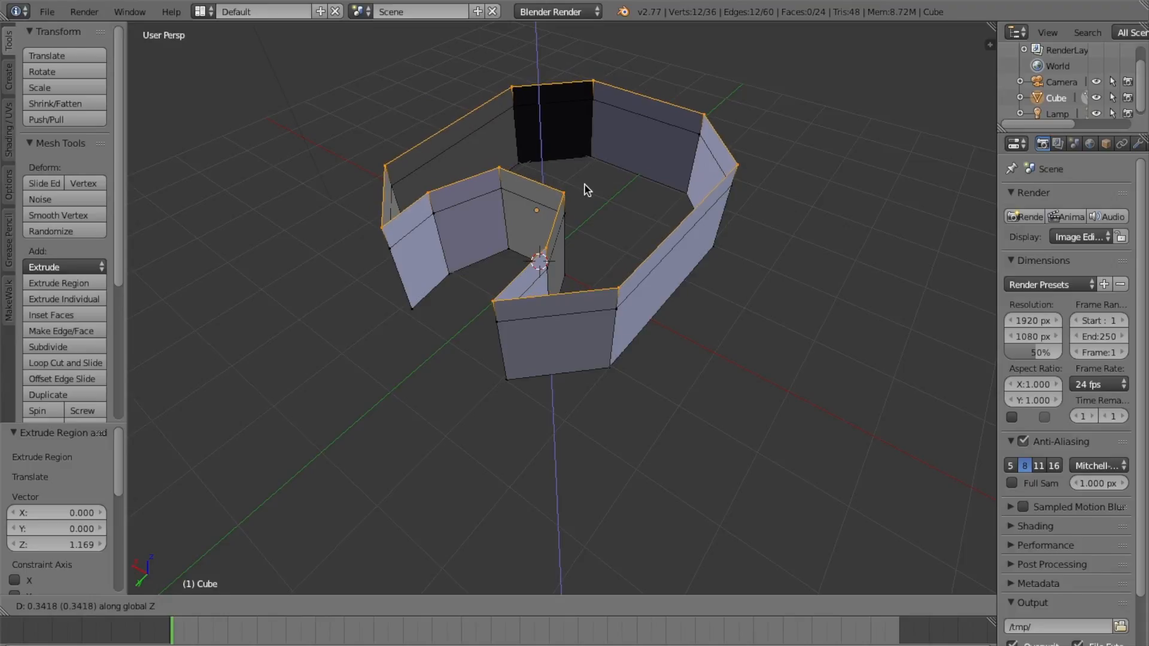
pyautogui.click(585, 184)
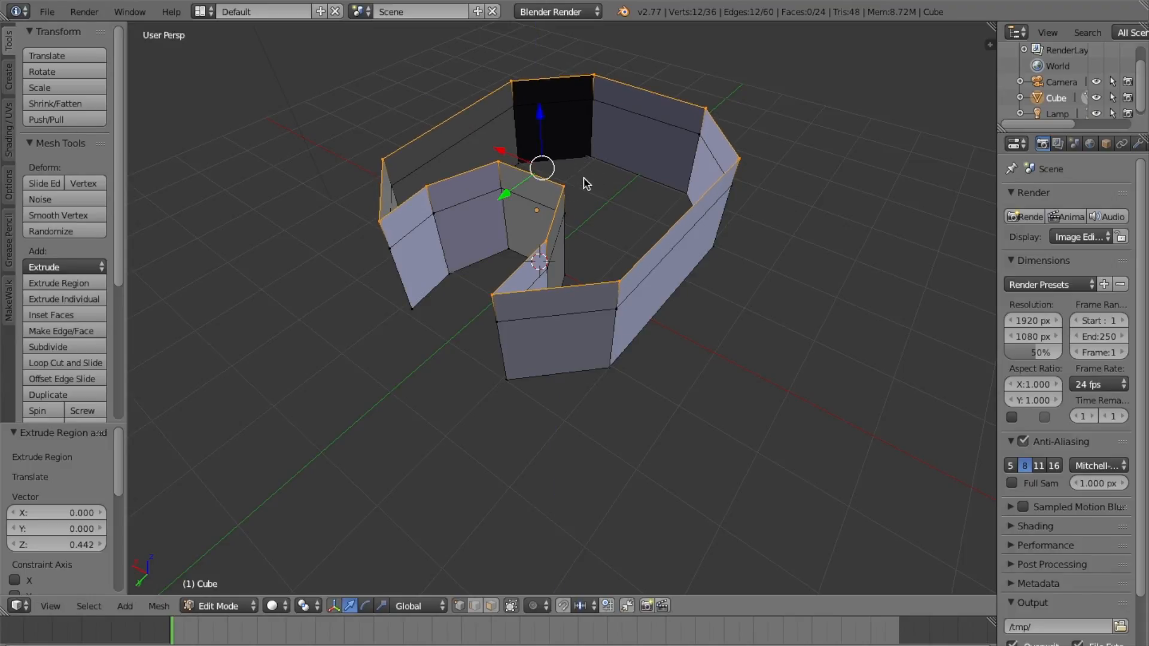
pyautogui.press('s')
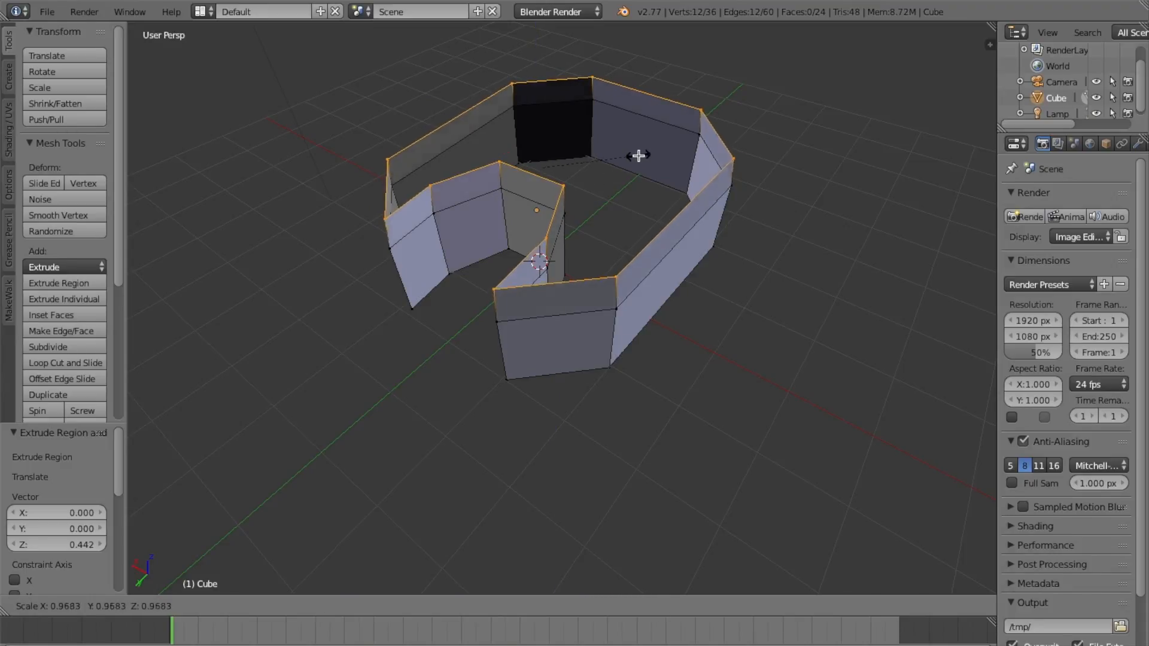
pyautogui.click(621, 159)
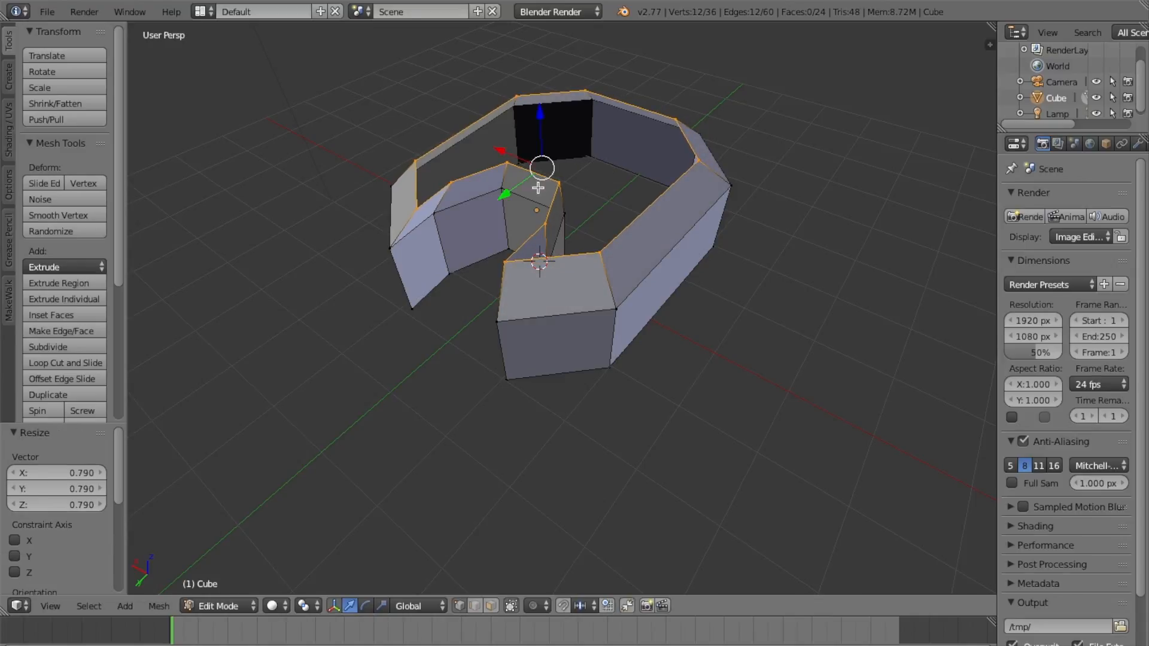
# Step: Spread the two upper-rim vertices midway along the notch apart by scaling them to about 1.439
pyautogui.moveTo(469, 174); pyautogui.dragTo(572, 239, button='middle')
pyautogui.rightClick(488, 373)
pyautogui.keyDown('shift'); pyautogui.rightClick(615, 355); pyautogui.keyUp('shift')
pyautogui.moveTo(549, 358); pyautogui.dragTo(584, 355, button='middle')
pyautogui.press('s')
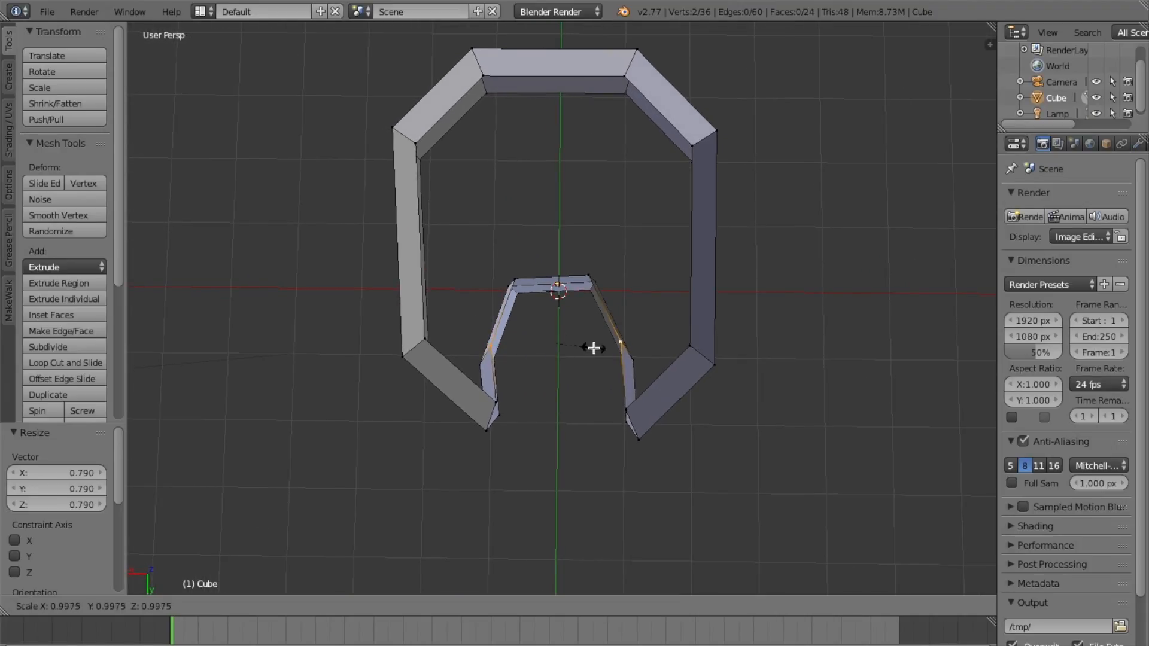
pyautogui.click(571, 385)
# Step: Scale the two upper-rim vertices at the arm tips to about 1.465, move them -0.288 along Y, and scale them to 1.039
pyautogui.rightClick(496, 404)
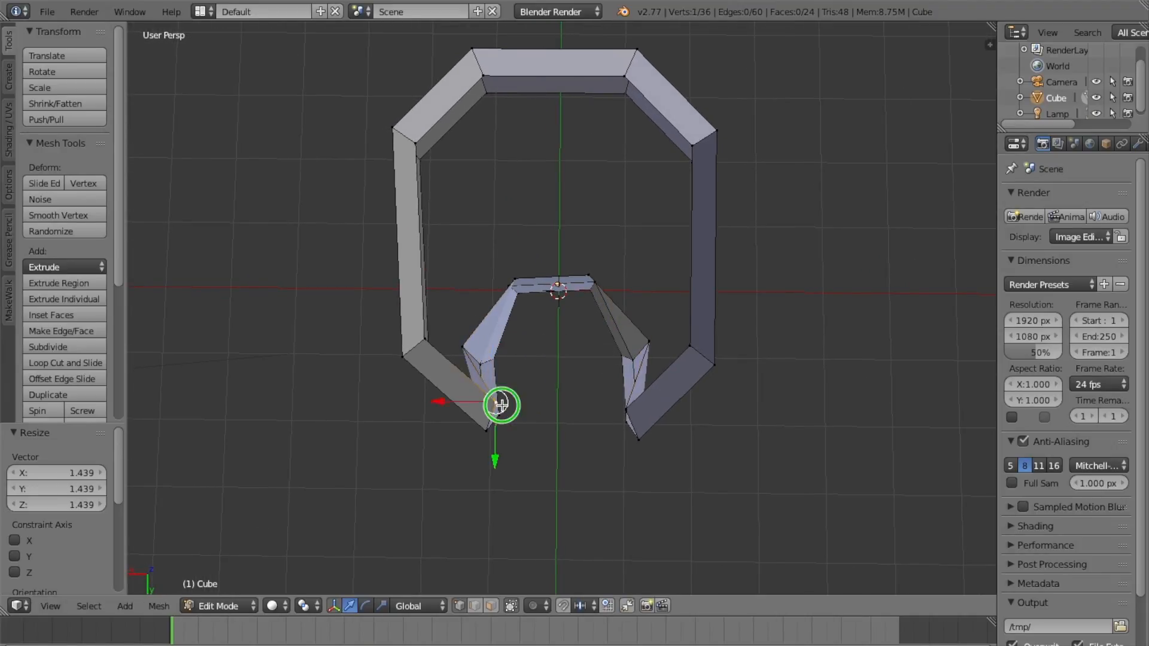
pyautogui.keyDown('shift'); pyautogui.rightClick(626, 408); pyautogui.keyUp('shift')
pyautogui.press('s')
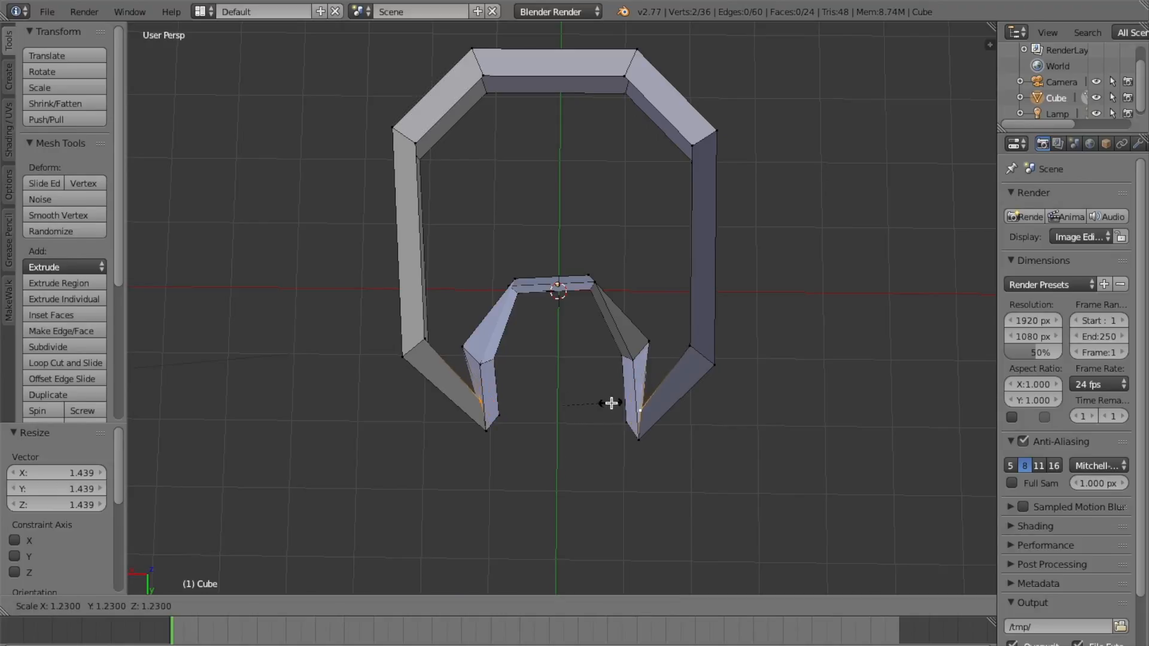
pyautogui.click(610, 401)
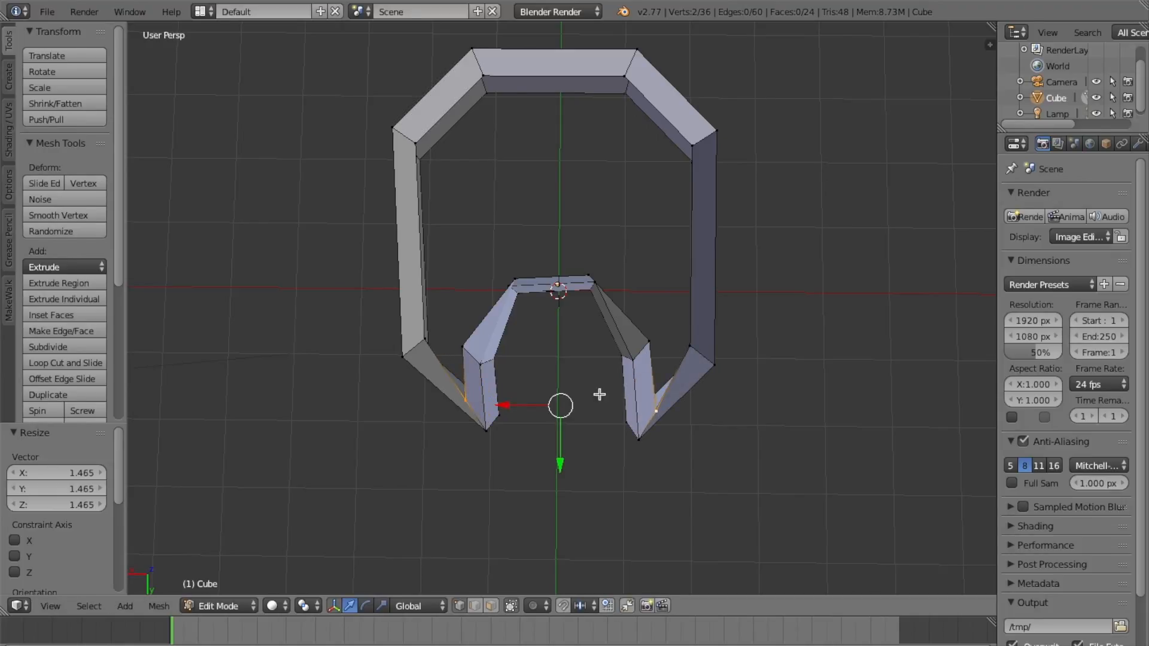
pyautogui.press('g')
pyautogui.press('y')
pyautogui.click(561, 430)
pyautogui.press('s')
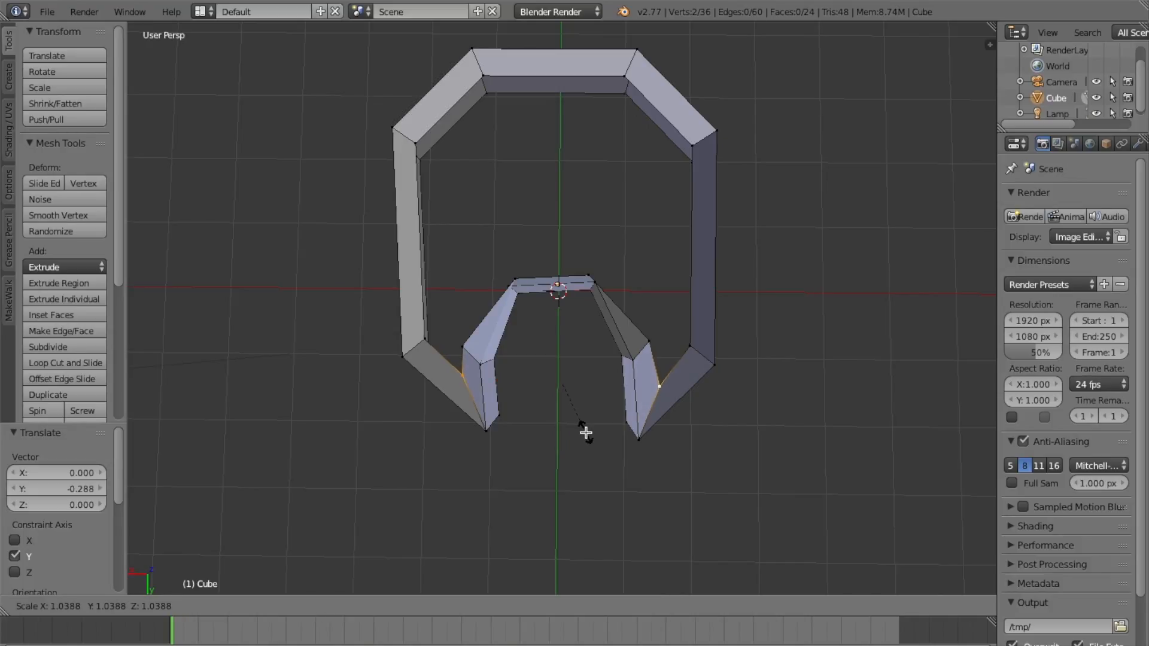
pyautogui.click(585, 423)
# Step: Move the upper edge at the notch's inner end back along the Y axis and widen it to a scale of about 1.478
pyautogui.rightClick(587, 256)
pyautogui.keyDown('shift'); pyautogui.rightClick(518, 273); pyautogui.keyUp('shift')
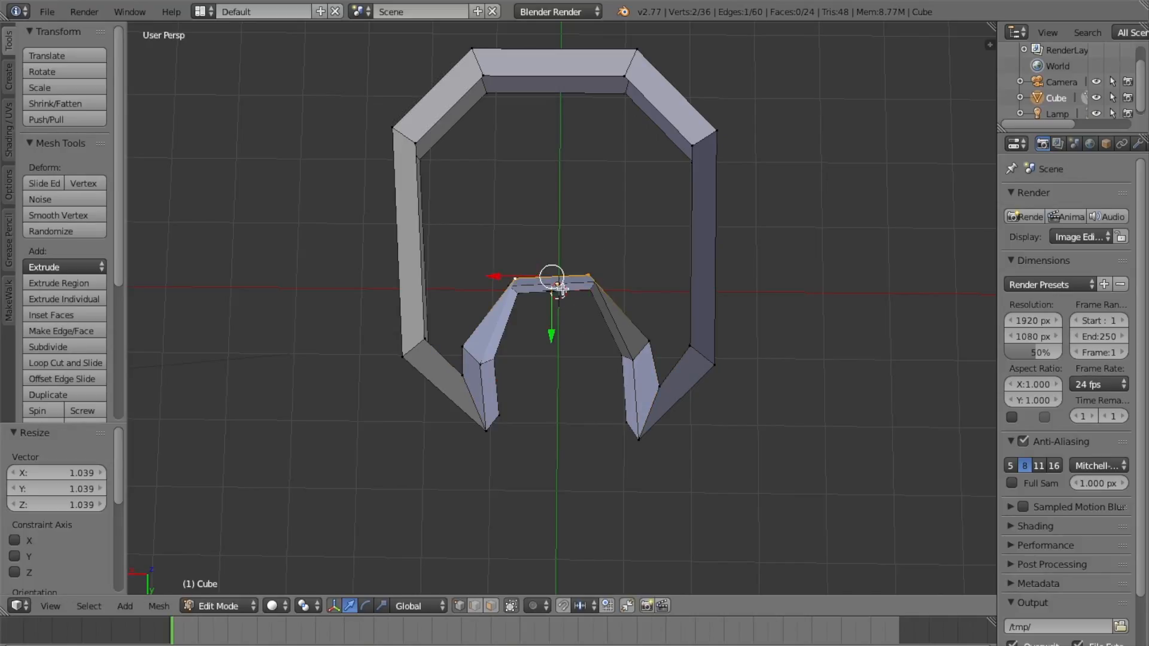
pyautogui.press('g')
pyautogui.press('y')
pyautogui.click(547, 305)
pyautogui.press('s')
pyautogui.click(599, 255)
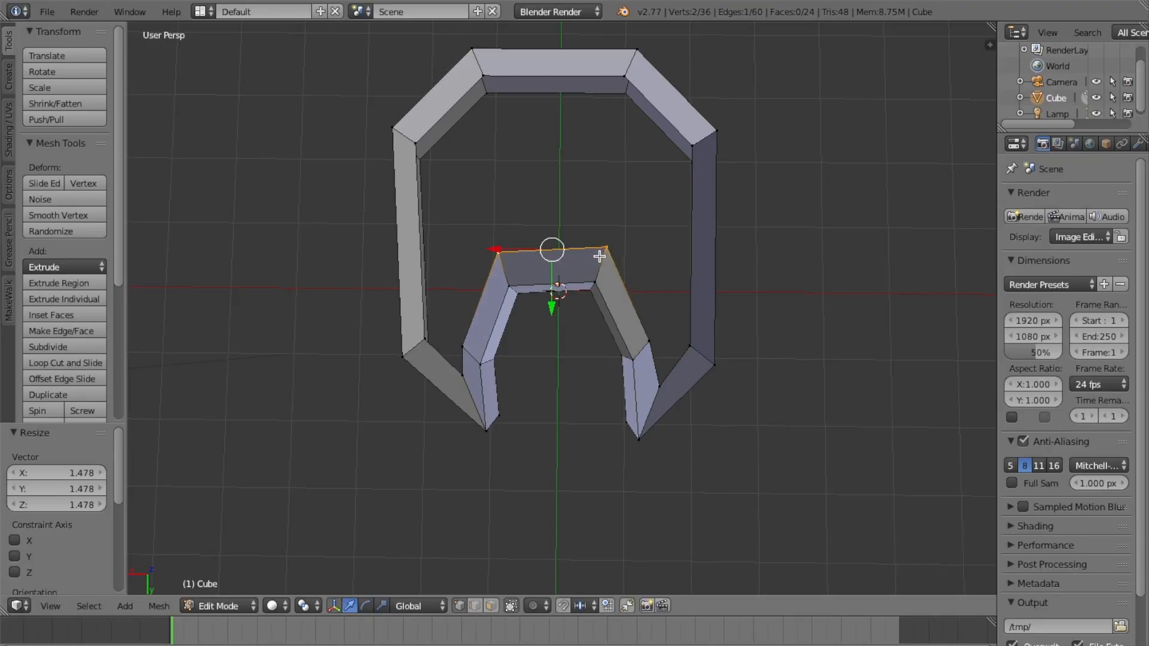
# Step: Fill the middle of the top opening with a face between the notch's inner upper edge and the opposite far rim edge
pyautogui.moveTo(695, 320); pyautogui.dragTo(744, 336, button='middle')
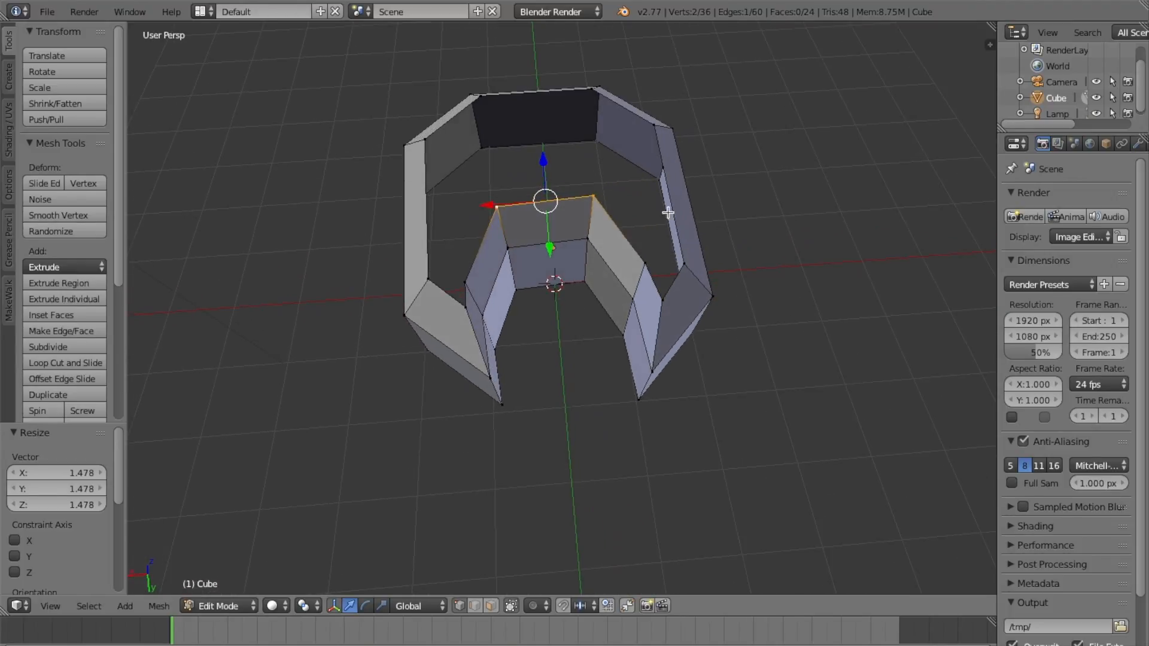
pyautogui.moveTo(585, 248); pyautogui.dragTo(634, 342, button='middle')
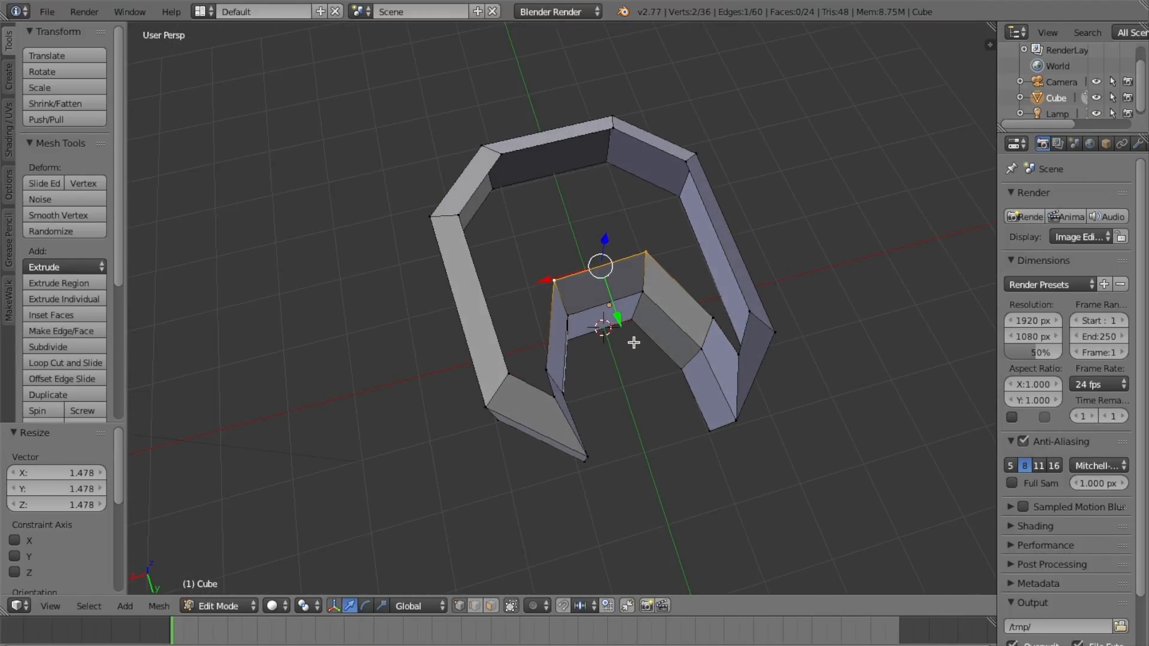
pyautogui.moveTo(559, 213); pyautogui.dragTo(581, 323, button='middle')
pyautogui.rightClick(556, 308)
pyautogui.keyDown('shift'); pyautogui.rightClick(494, 161); pyautogui.keyUp('shift')
pyautogui.keyDown('shift'); pyautogui.rightClick(616, 140); pyautogui.keyUp('shift')
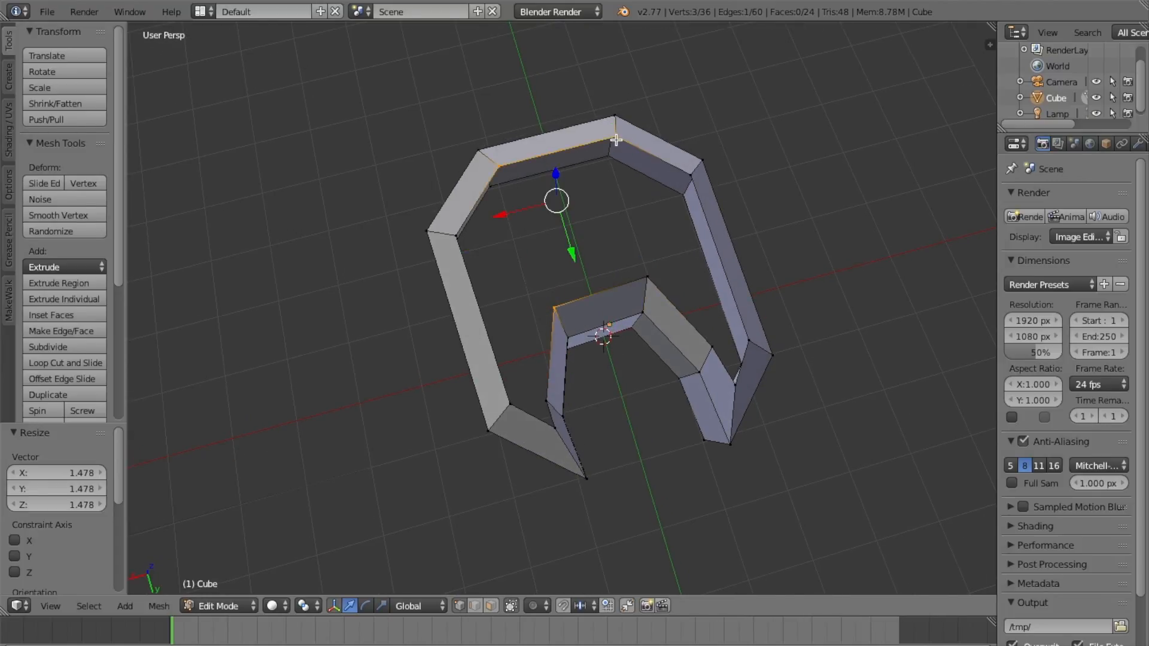
pyautogui.keyDown('shift'); pyautogui.rightClick(648, 276); pyautogui.keyUp('shift')
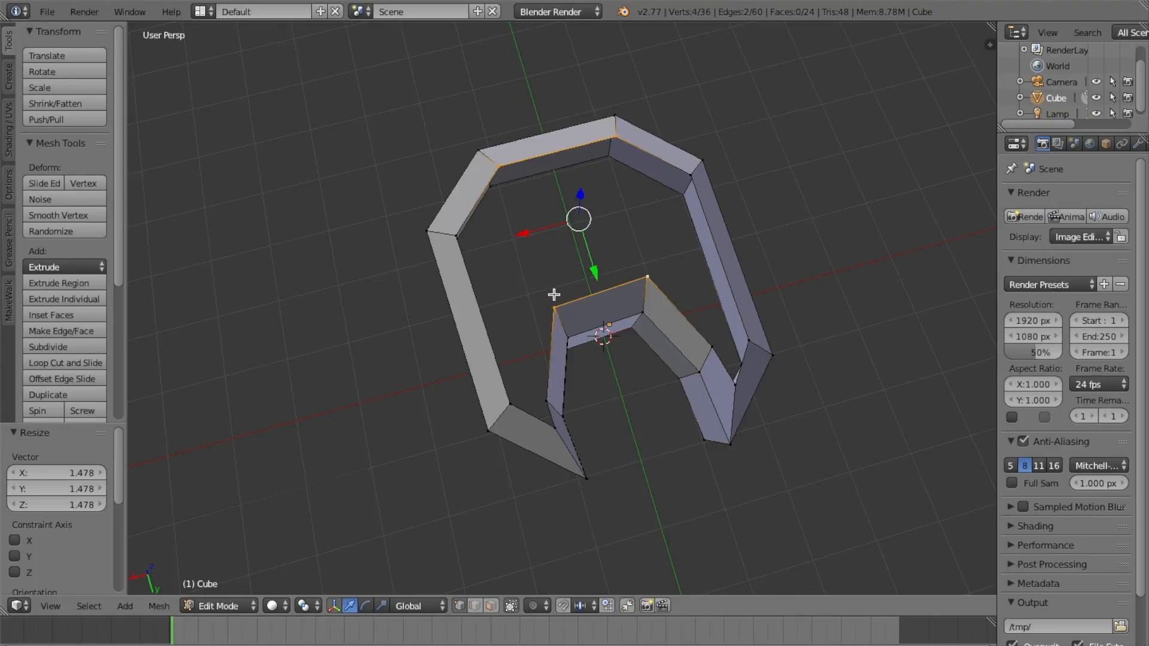
pyautogui.press('f')
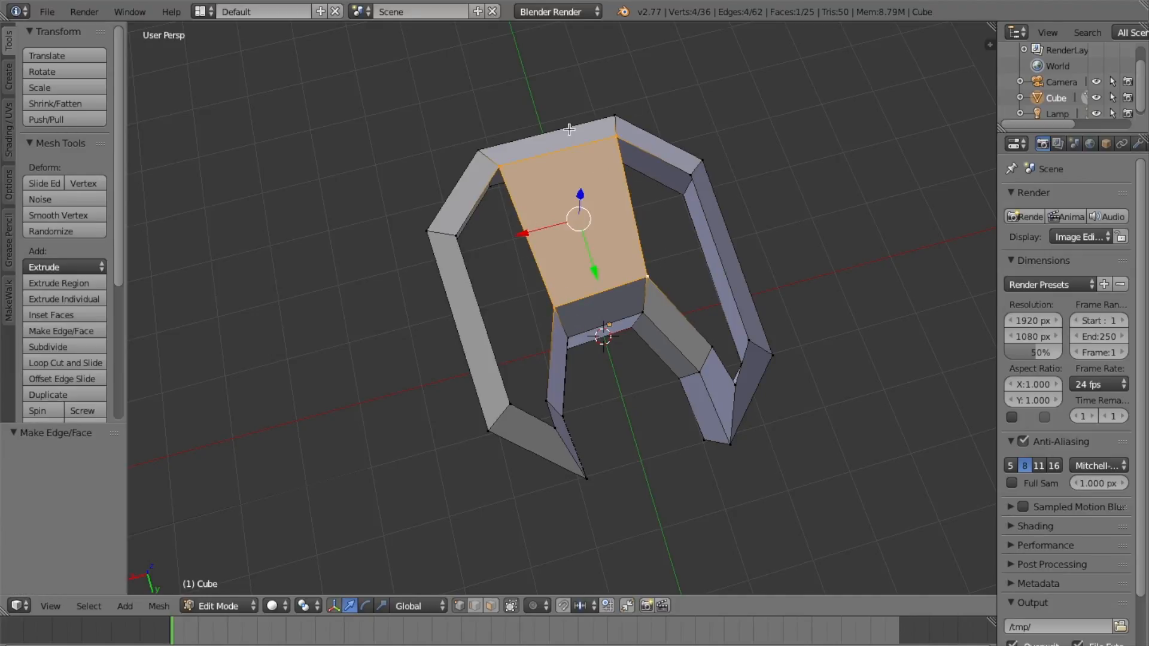
# Step: Fill the top opening above the arm on the positive X side with a face
pyautogui.rightClick(548, 398)
pyautogui.keyDown('shift'); pyautogui.rightClick(512, 405); pyautogui.keyUp('shift')
pyautogui.keyDown('shift'); pyautogui.rightClick(458, 234); pyautogui.keyUp('shift')
pyautogui.keyDown('shift'); pyautogui.rightClick(484, 195); pyautogui.keyUp('shift')
pyautogui.press('f')
# Step: Fill the top opening above the arm on the negative X side with a matching face
pyautogui.rightClick(649, 274)
pyautogui.rightClick(622, 133)
pyautogui.keyDown('shift'); pyautogui.rightClick(687, 170); pyautogui.keyUp('shift')
pyautogui.keyDown('shift'); pyautogui.rightClick(750, 332); pyautogui.keyUp('shift')
pyautogui.keyDown('shift'); pyautogui.rightClick(714, 352); pyautogui.keyUp('shift')
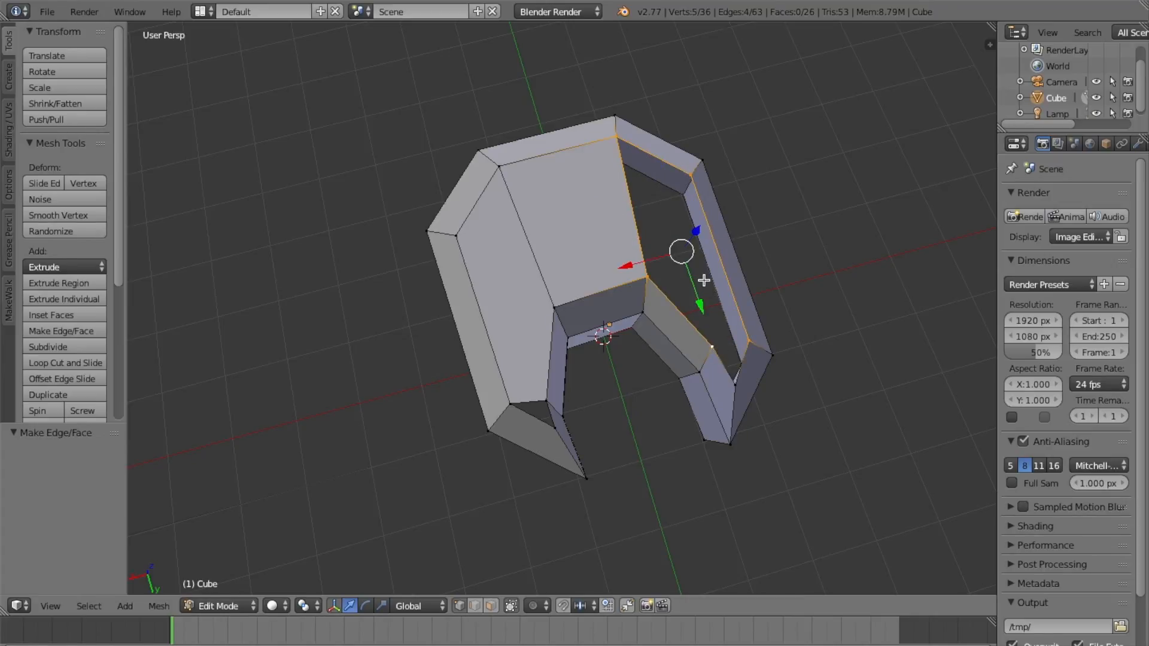
pyautogui.press('f')
# Step: Close the remaining triangular gap near the tip of each arm with a three-vertex face
pyautogui.rightClick(553, 402)
pyautogui.keyDown('shift'); pyautogui.rightClick(515, 405); pyautogui.keyUp('shift')
pyautogui.keyDown('shift'); pyautogui.rightClick(557, 426); pyautogui.keyUp('shift')
pyautogui.press('f')
pyautogui.rightClick(713, 348)
pyautogui.keyDown('shift'); pyautogui.rightClick(749, 342); pyautogui.keyUp('shift')
pyautogui.keyDown('shift'); pyautogui.rightClick(738, 378); pyautogui.keyUp('shift')
pyautogui.press('f')
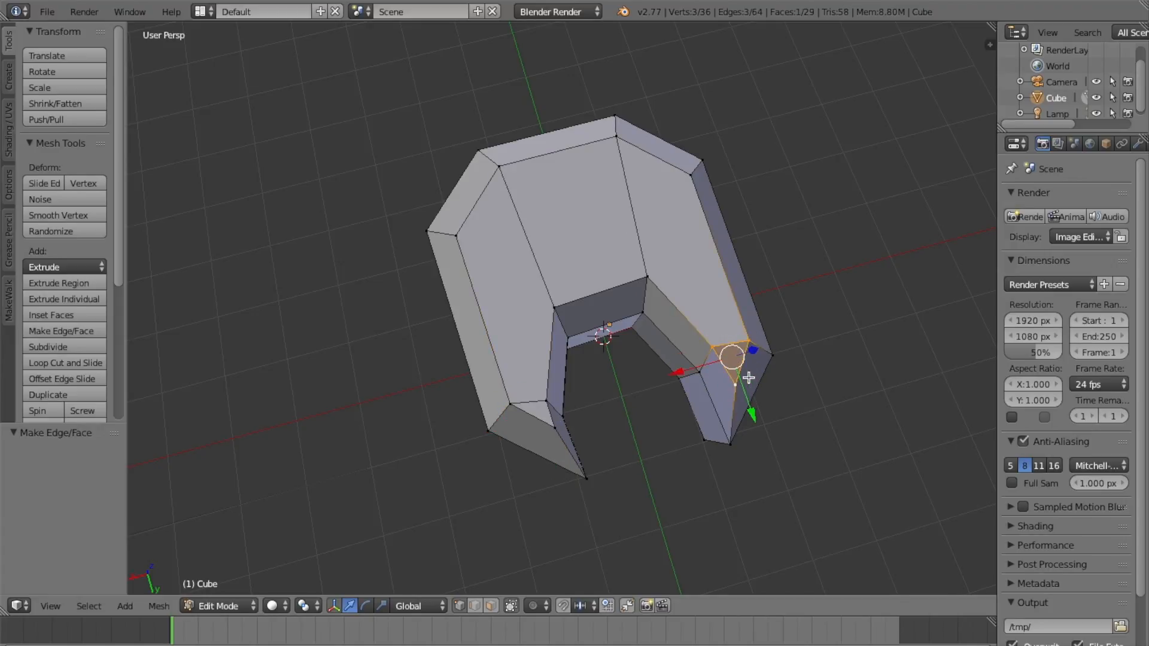
# Step: Select the complete bottom edge loop in edge select mode and fill the open underside with a face
pyautogui.moveTo(635, 396); pyautogui.dragTo(677, 372, button='middle')
pyautogui.click(476, 605)
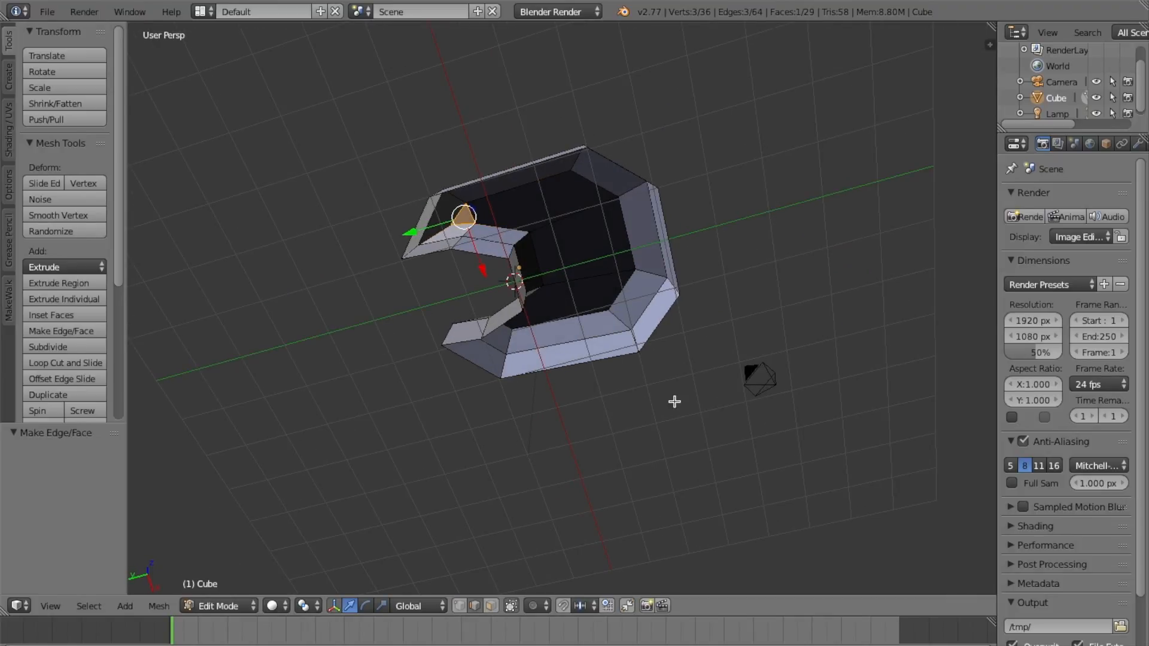
pyautogui.moveTo(672, 363); pyautogui.dragTo(685, 462, button='middle')
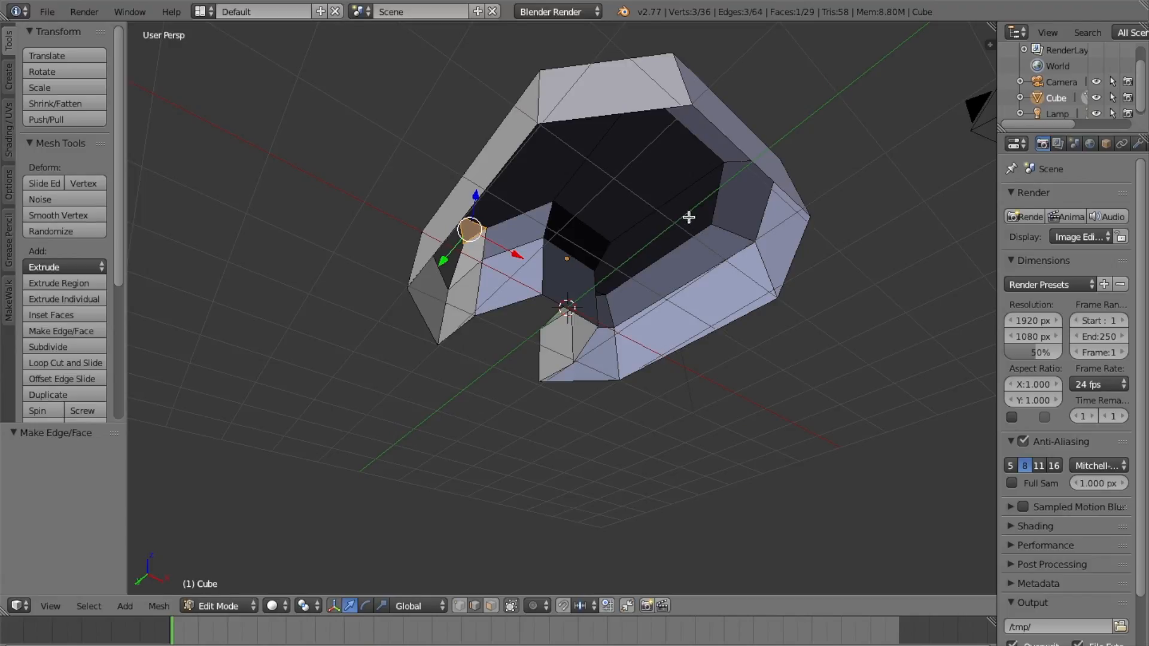
pyautogui.keyDown('alt'); pyautogui.rightClick(621, 113); pyautogui.keyUp('alt')
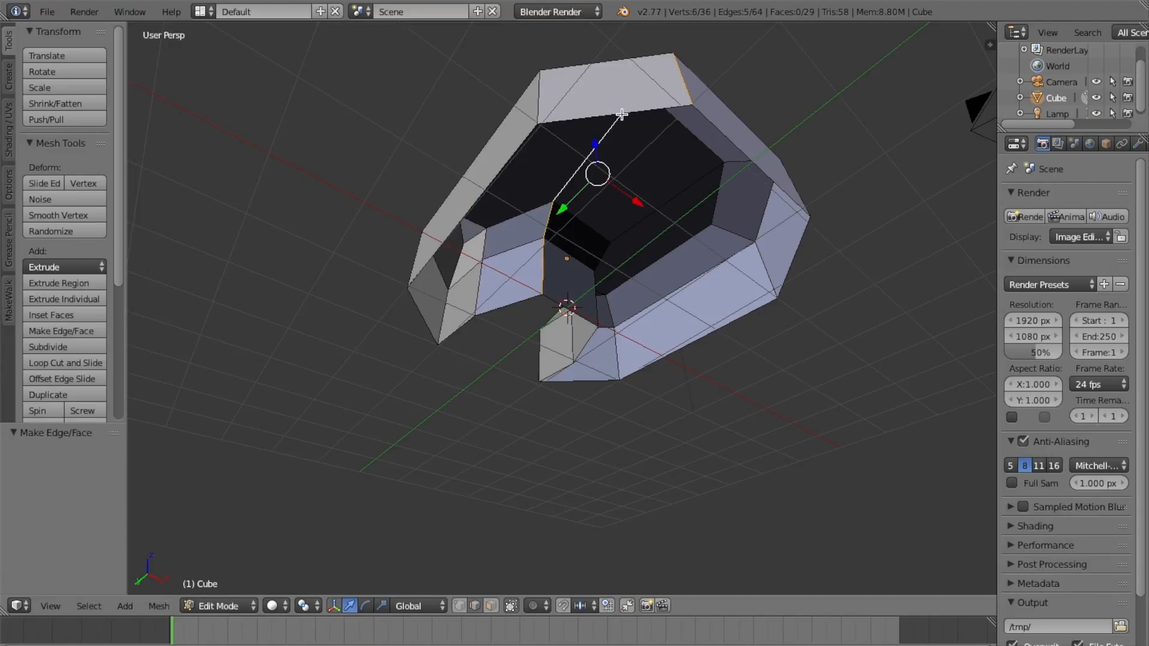
pyautogui.keyDown('alt'); pyautogui.keyDown('shift'); pyautogui.rightClick(584, 119); pyautogui.keyUp('shift'); pyautogui.keyUp('alt')
pyautogui.moveTo(584, 119); pyautogui.dragTo(530, 148, button='middle')
pyautogui.moveTo(518, 313); pyautogui.dragTo(519, 250, button='middle')
pyautogui.press('f')
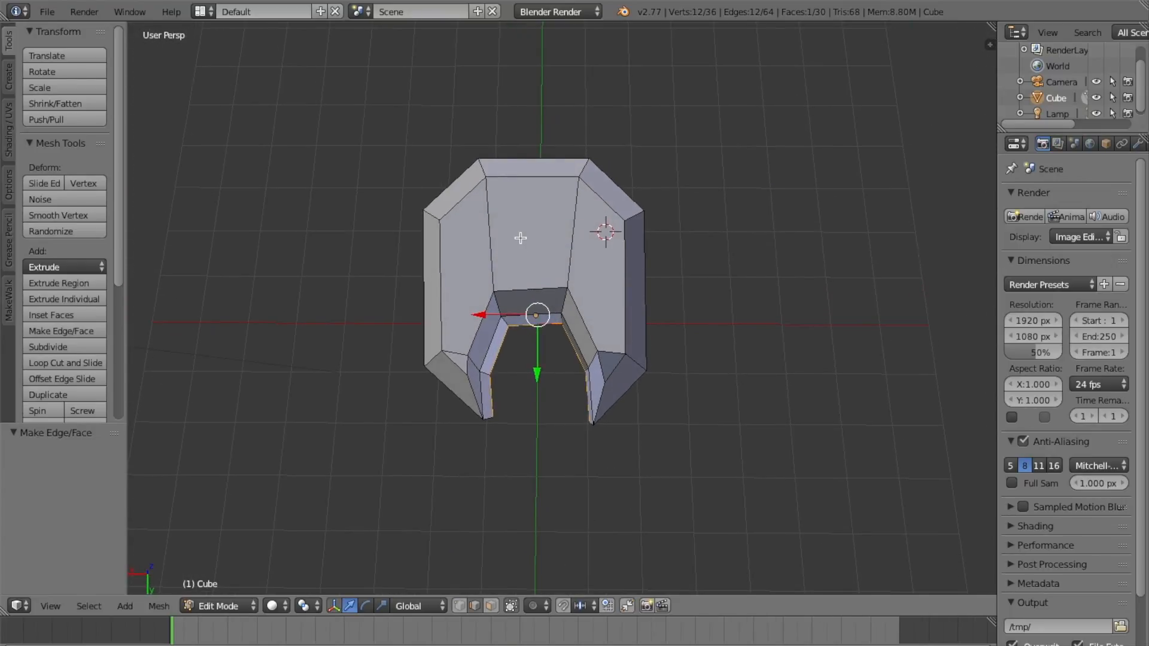
# Step: Select the middle top face in face select mode and extrude it upward by about 0.803
pyautogui.moveTo(591, 303); pyautogui.dragTo(575, 371, button='middle')
pyautogui.click(491, 605)
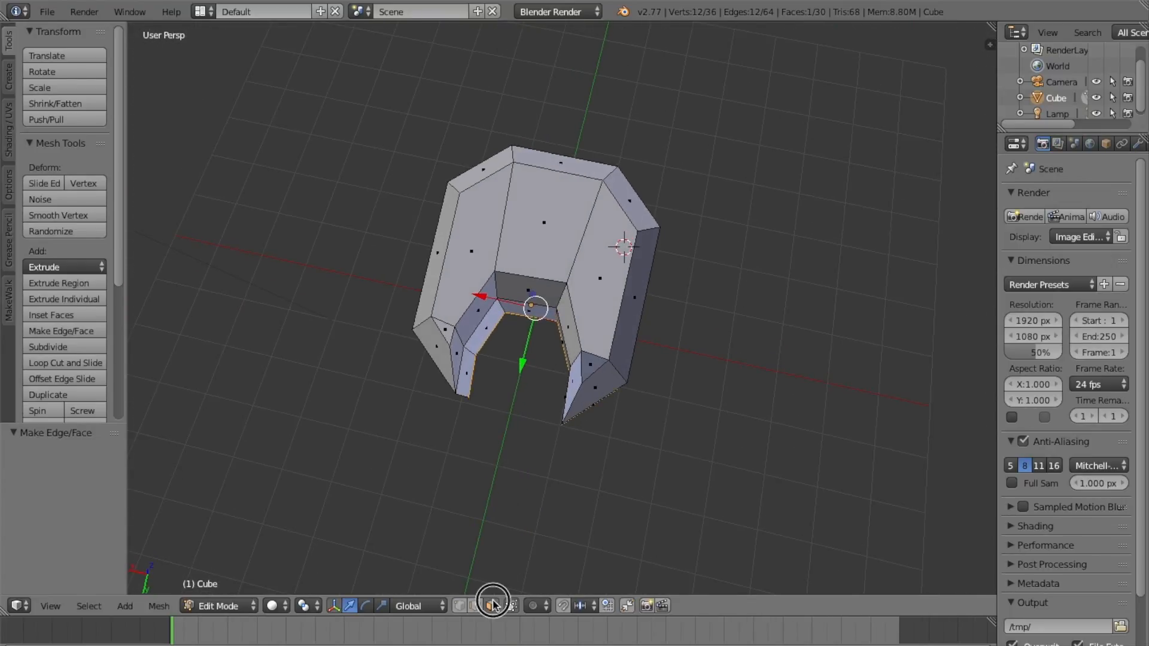
pyautogui.rightClick(548, 210)
pyautogui.moveTo(651, 330); pyautogui.dragTo(572, 355, button='middle')
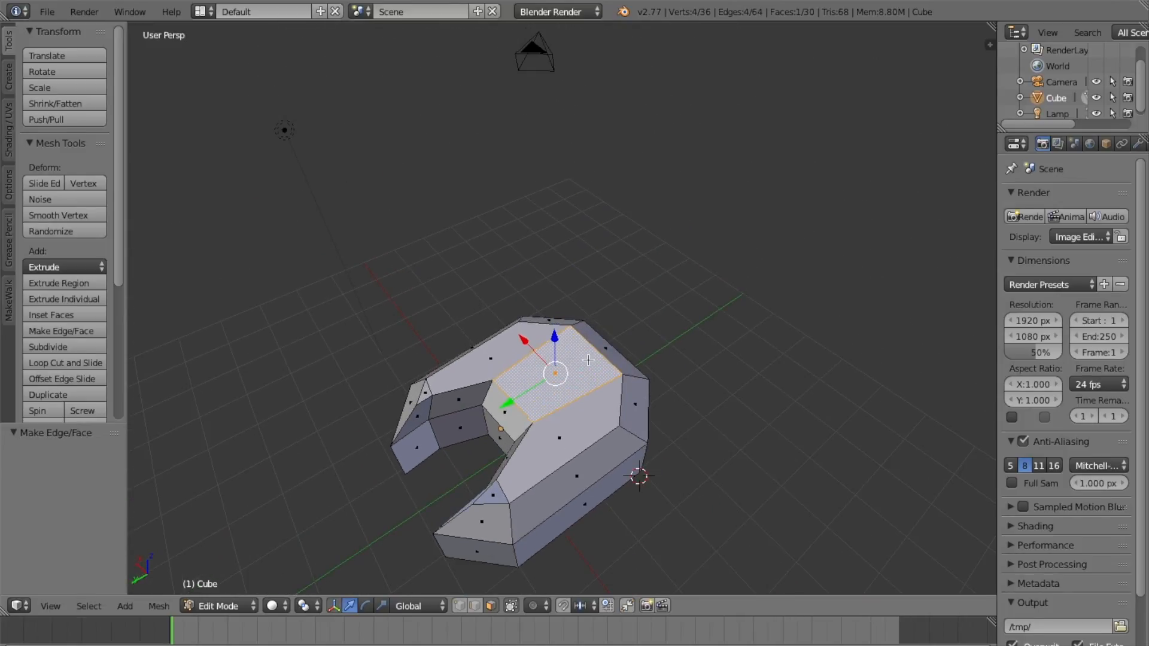
pyautogui.press('e')
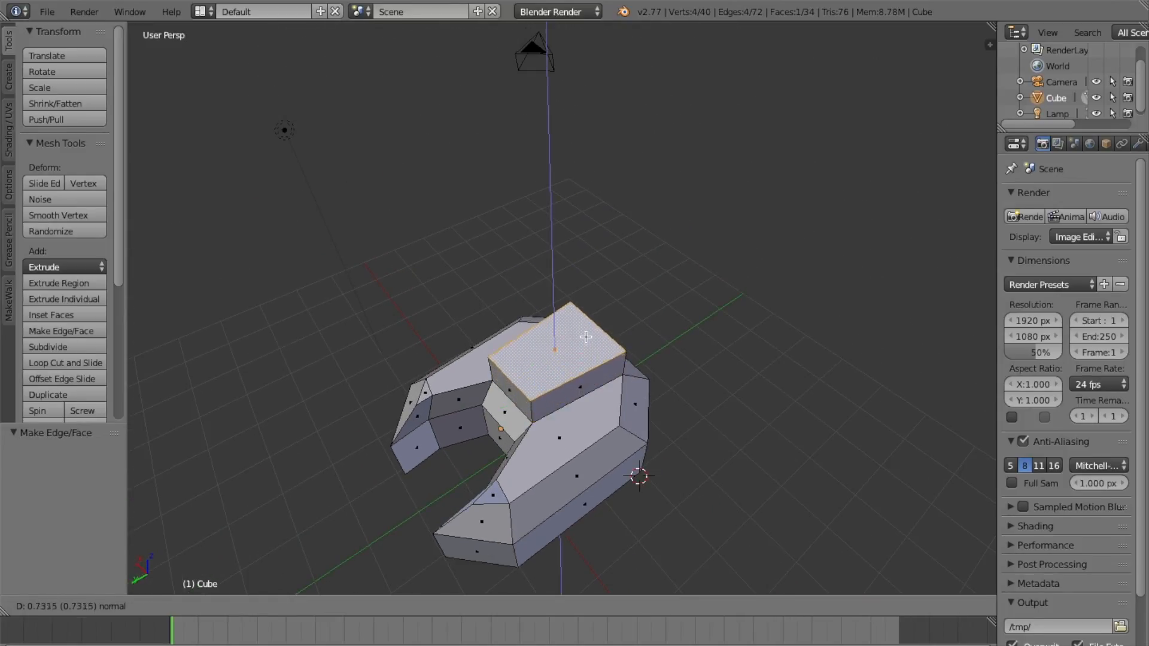
pyautogui.click(629, 383)
# Step: Slope the raised block by moving its upper edge nearest the notch back along Y and -0.23 along Z
pyautogui.moveTo(633, 385); pyautogui.dragTo(459, 575, button='middle')
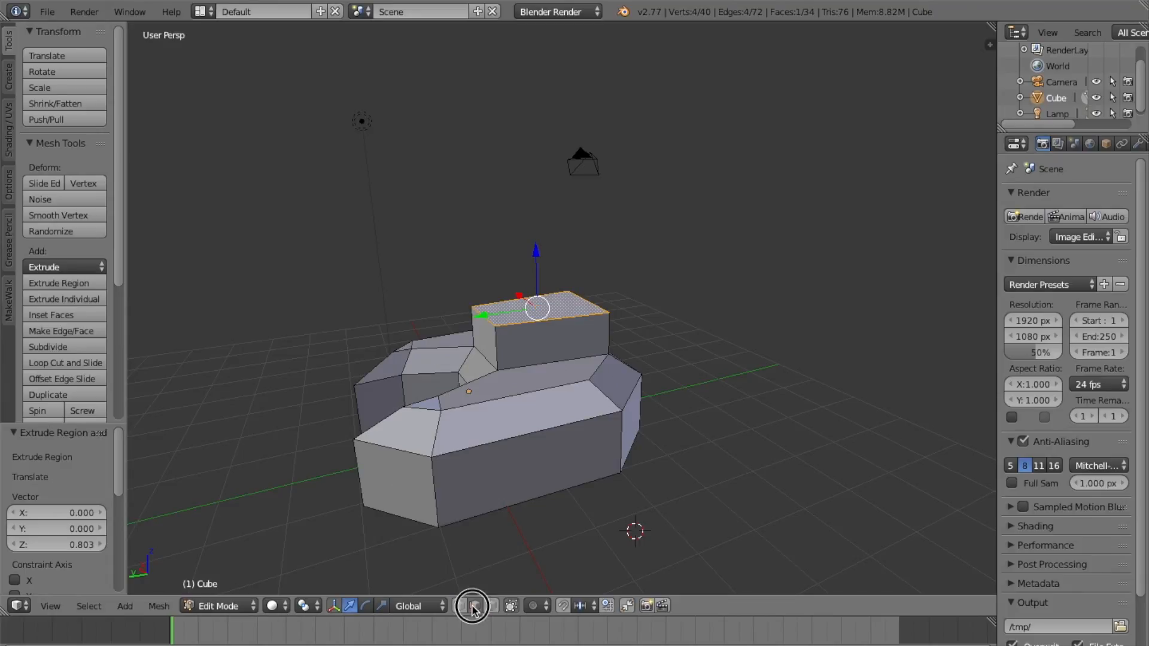
pyautogui.rightClick(483, 316)
pyautogui.moveTo(429, 322); pyautogui.dragTo(456, 321)
pyautogui.moveTo(512, 256); pyautogui.dragTo(511, 265)
pyautogui.moveTo(567, 336); pyautogui.dragTo(661, 358, button='middle')
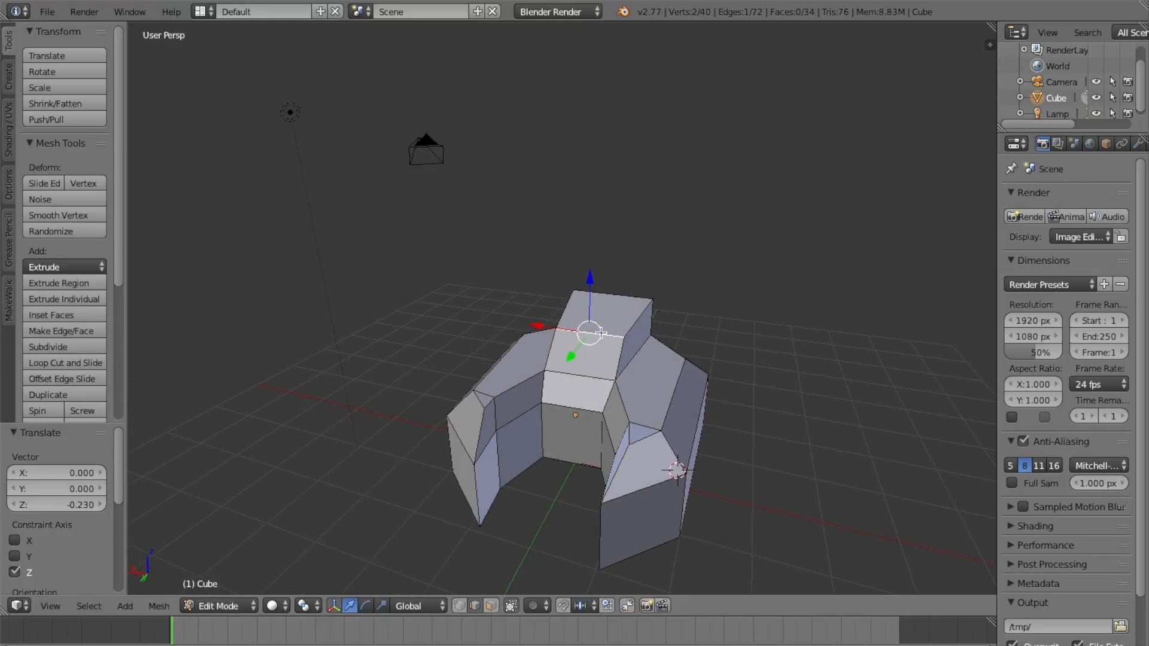
# Step: Create a smaller inner face on the block's sloped top by extruding the face in place and scaling it to about 0.504
pyautogui.click(491, 606)
pyautogui.rightClick(607, 312)
pyautogui.moveTo(607, 312); pyautogui.dragTo(714, 384, button='middle')
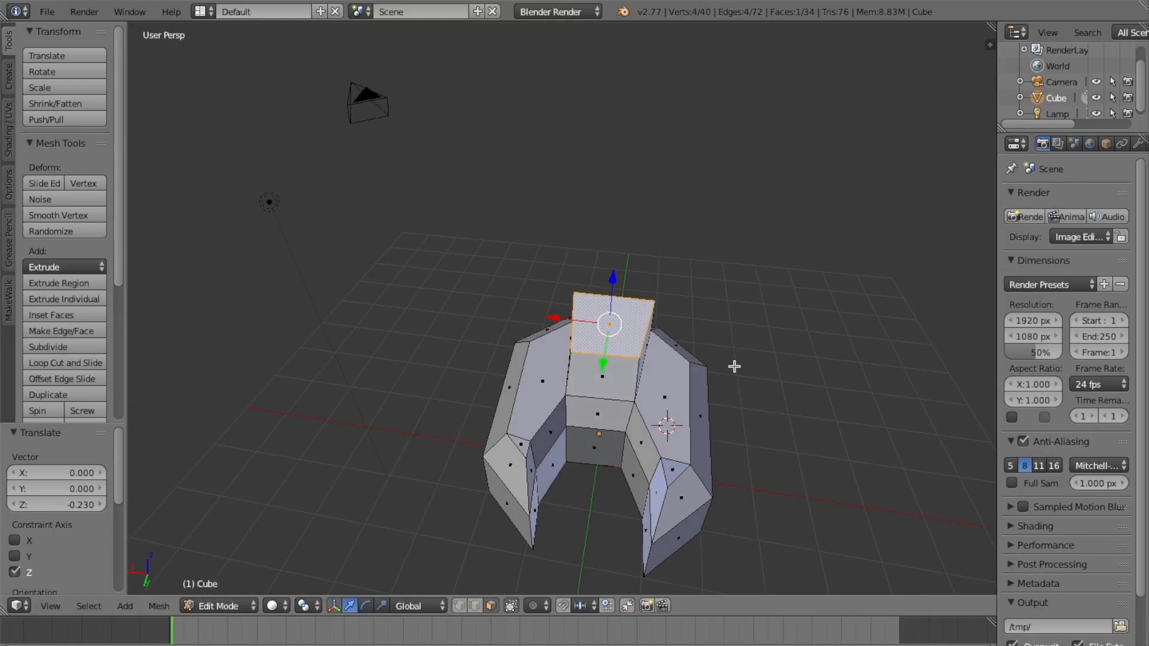
pyautogui.press('e')
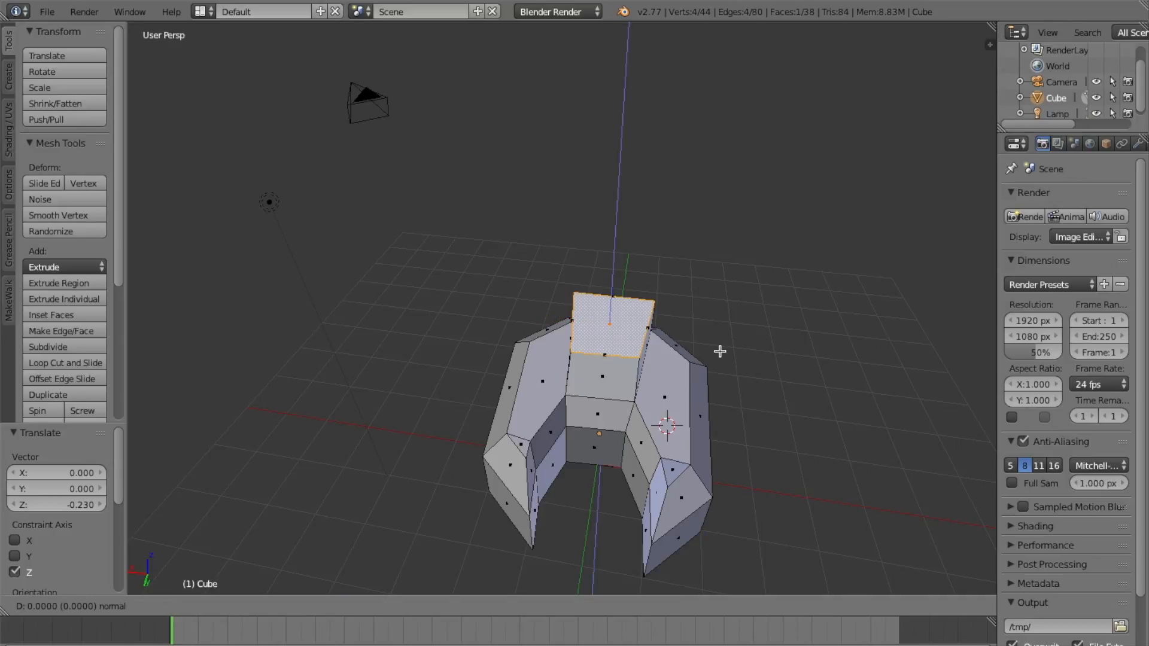
pyautogui.click(712, 352)
pyautogui.press('s')
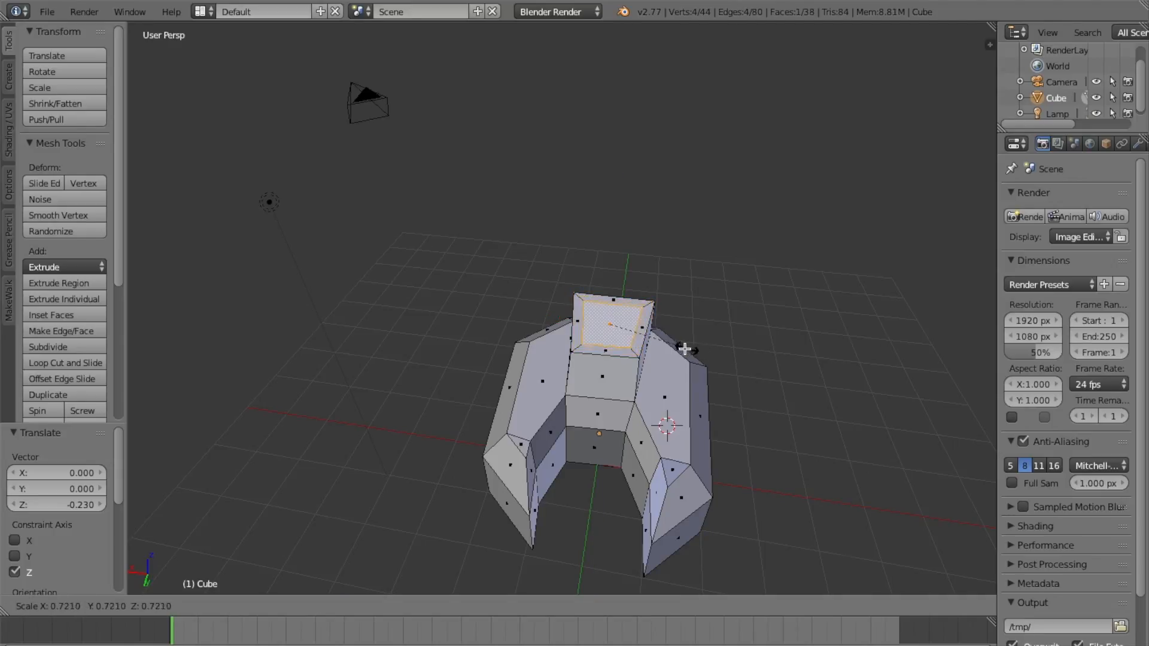
pyautogui.click(663, 346)
# Step: Extrude the smaller inner face down into the block to form a recess, and return to Object Mode
pyautogui.moveTo(791, 344); pyautogui.dragTo(663, 303, button='middle')
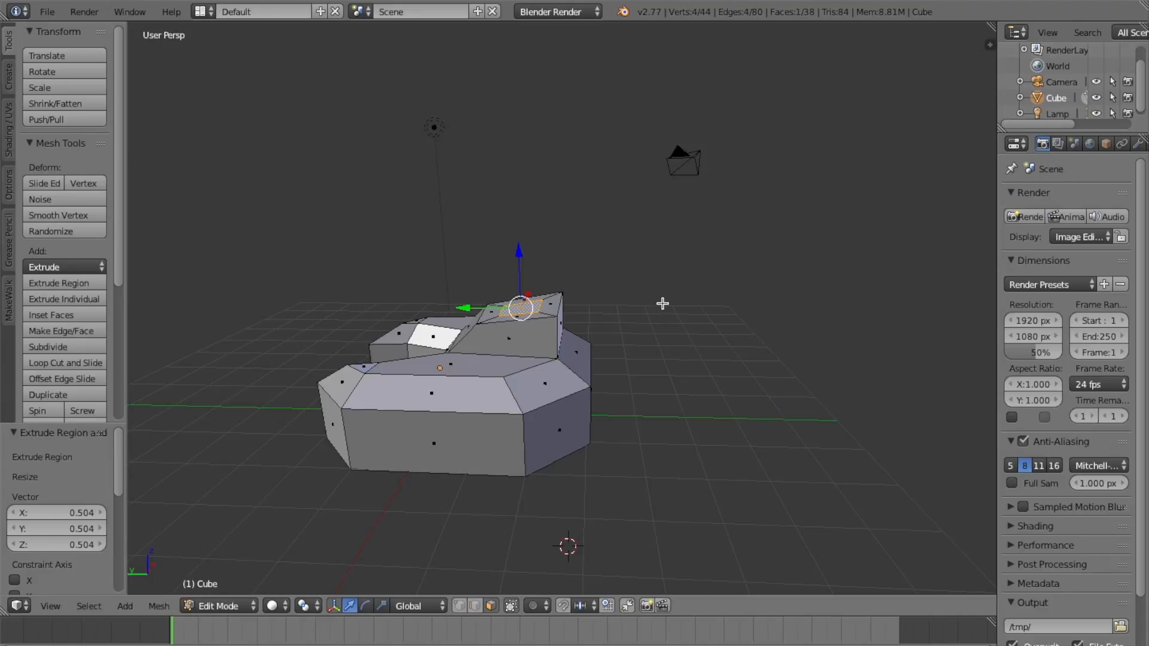
pyautogui.press('e')
pyautogui.click(664, 335)
pyautogui.moveTo(585, 359); pyautogui.dragTo(776, 423, button='middle')
pyautogui.press('Tab')
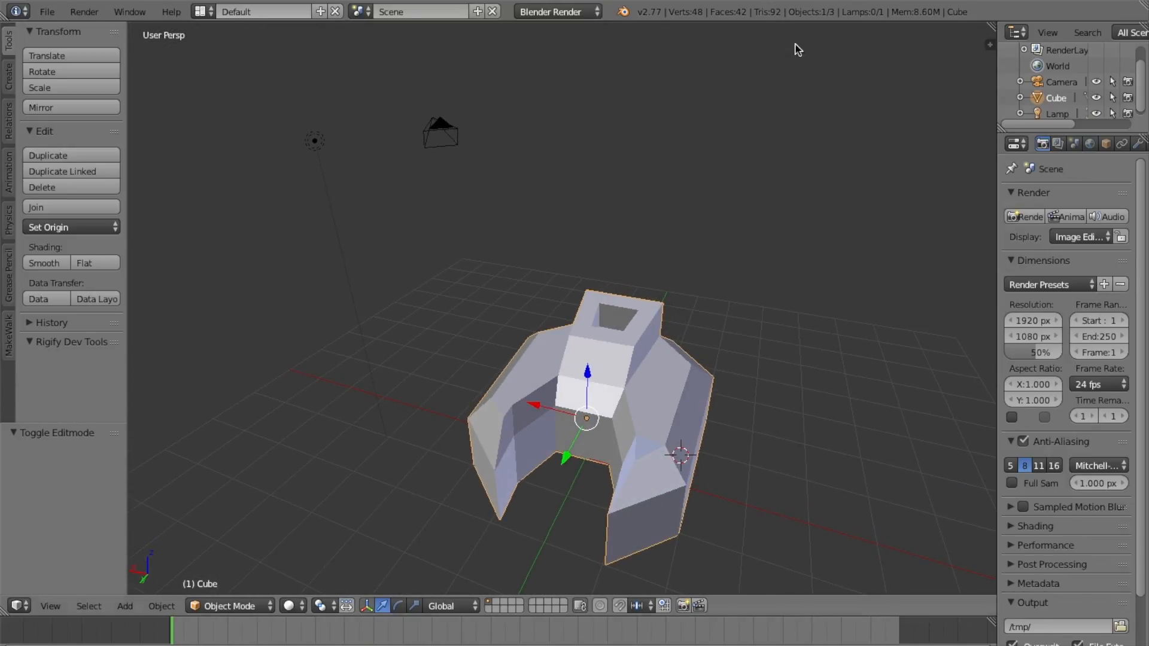